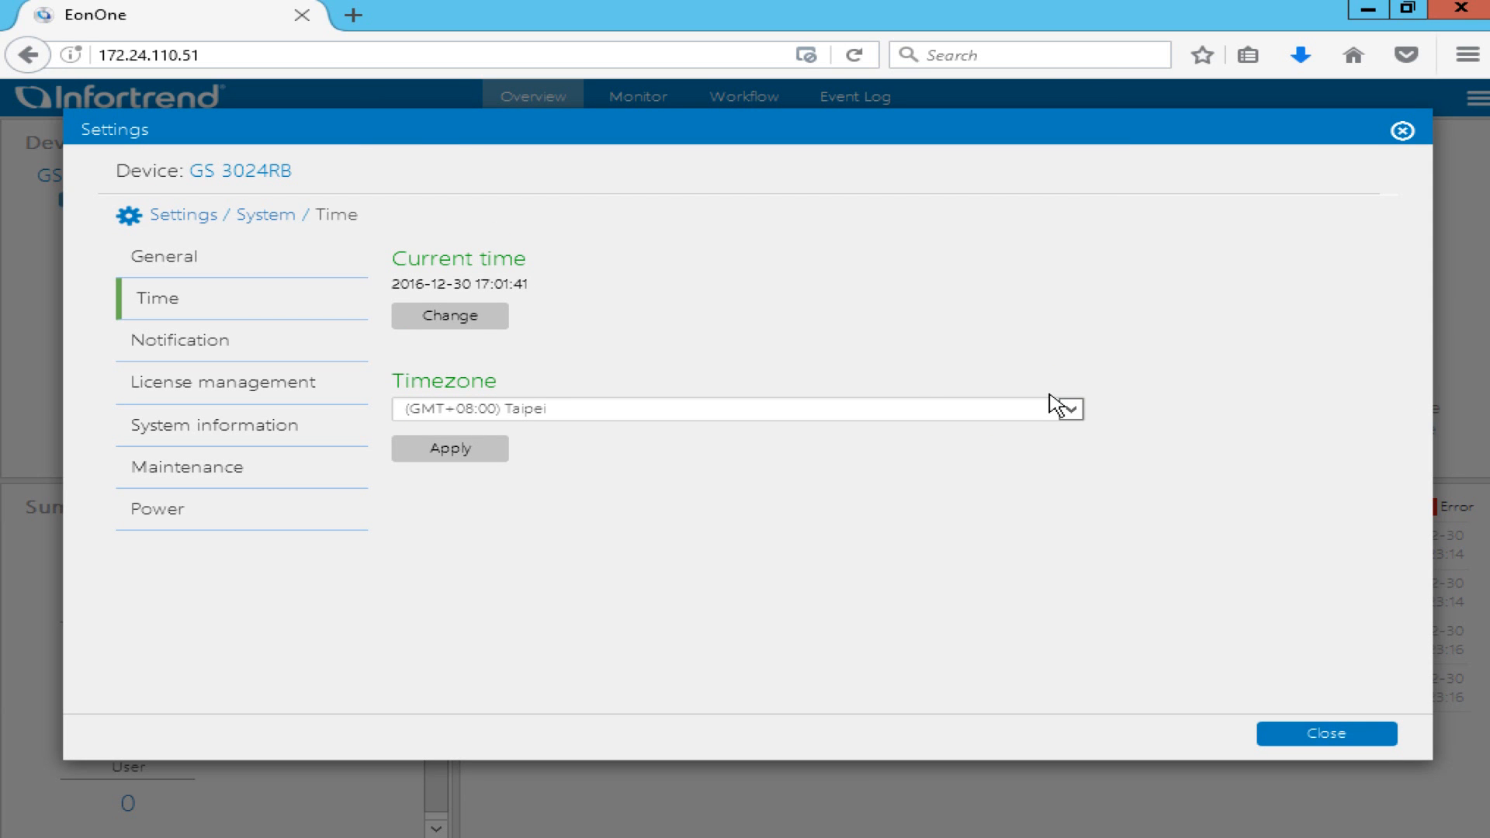
Sync the clock to time server 112.163.81.61 with a 2-hour polling period, then return to Settings.
left_click(488, 315)
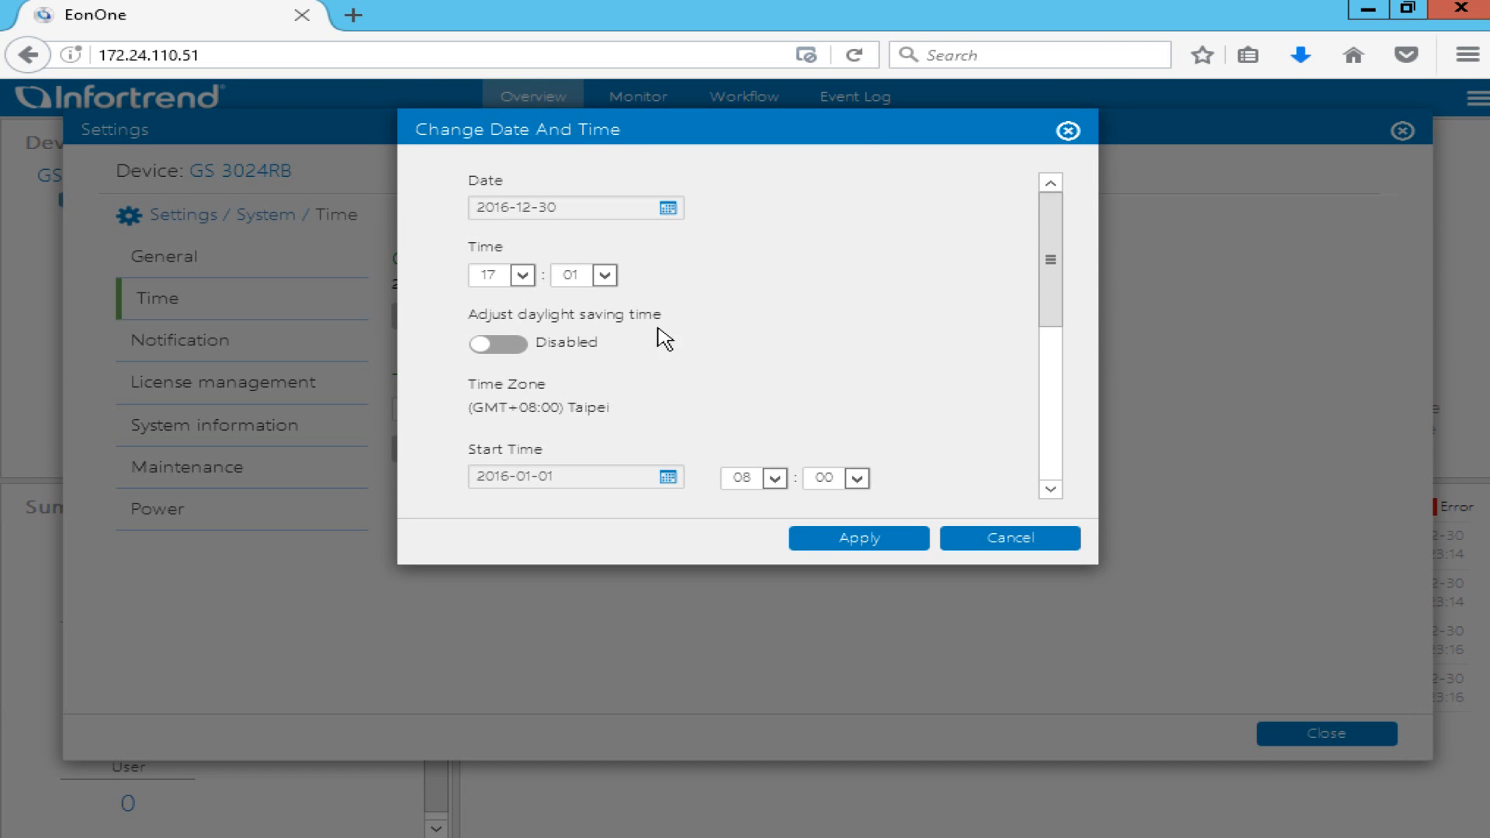
left_click_drag(1050, 300, 1051, 406)
left_click(782, 425)
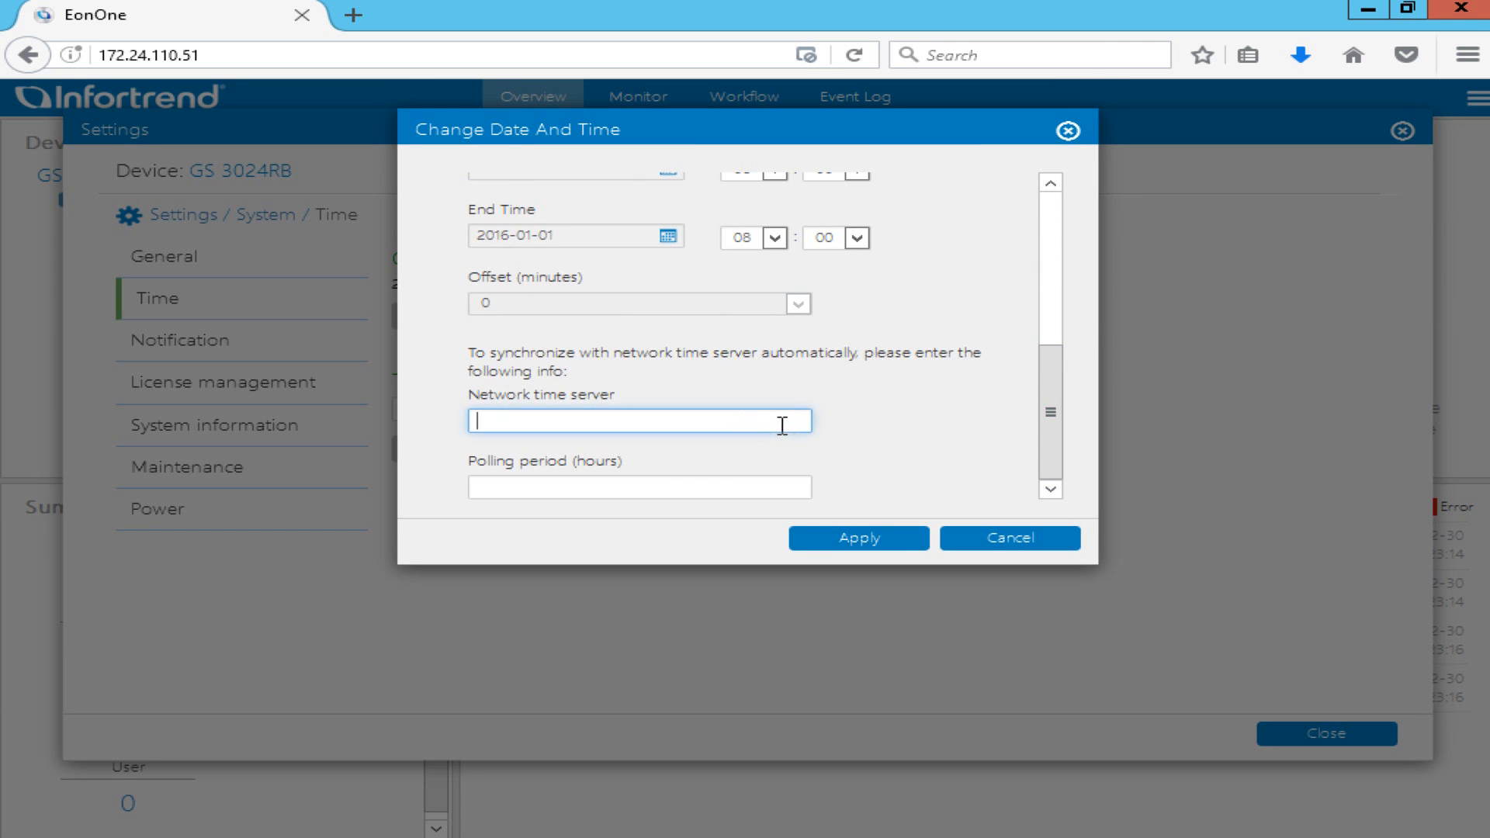
type("112.")
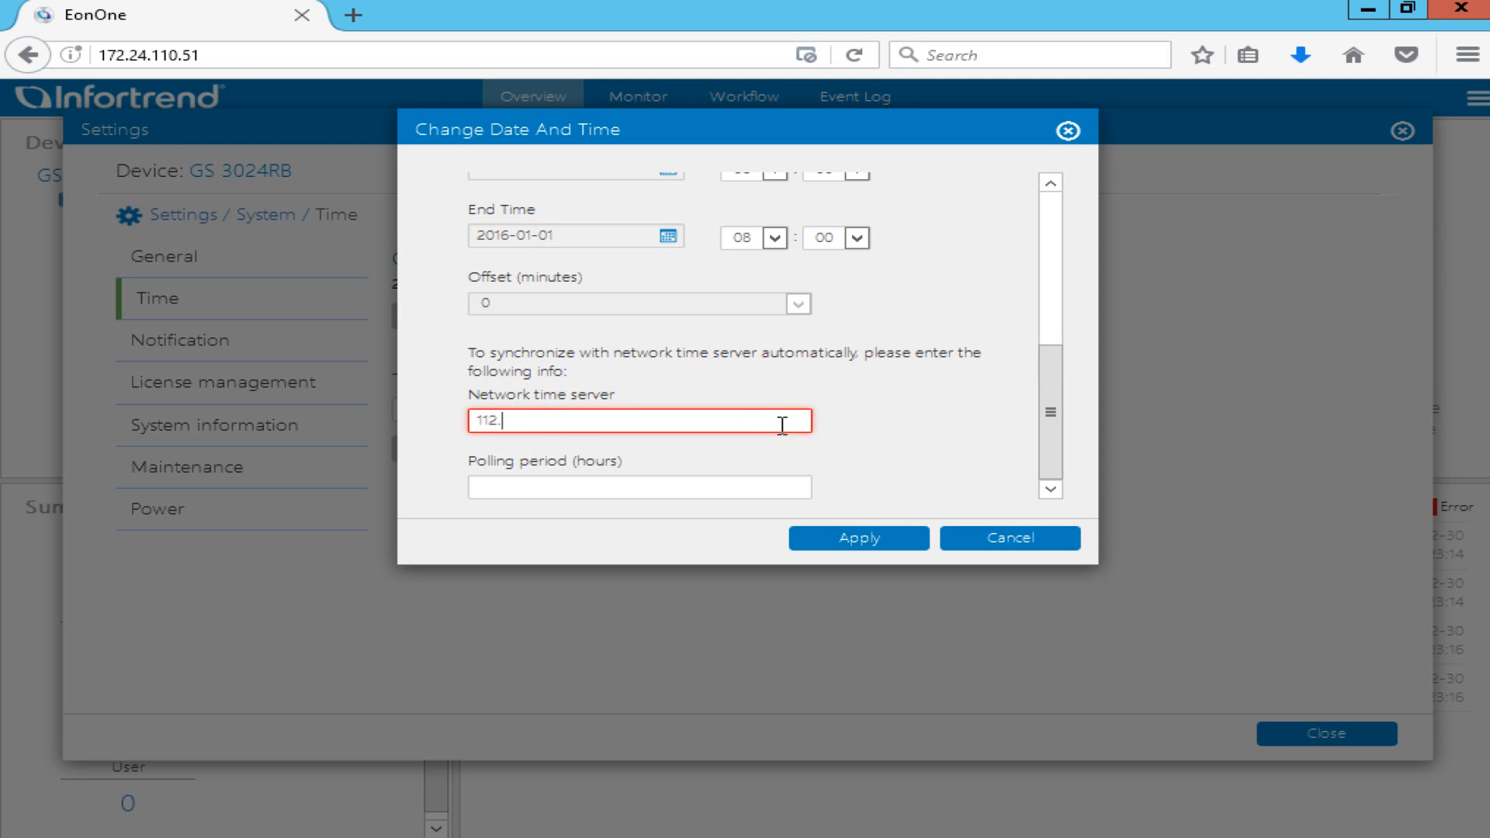
type("163.81.61")
key("Tab")
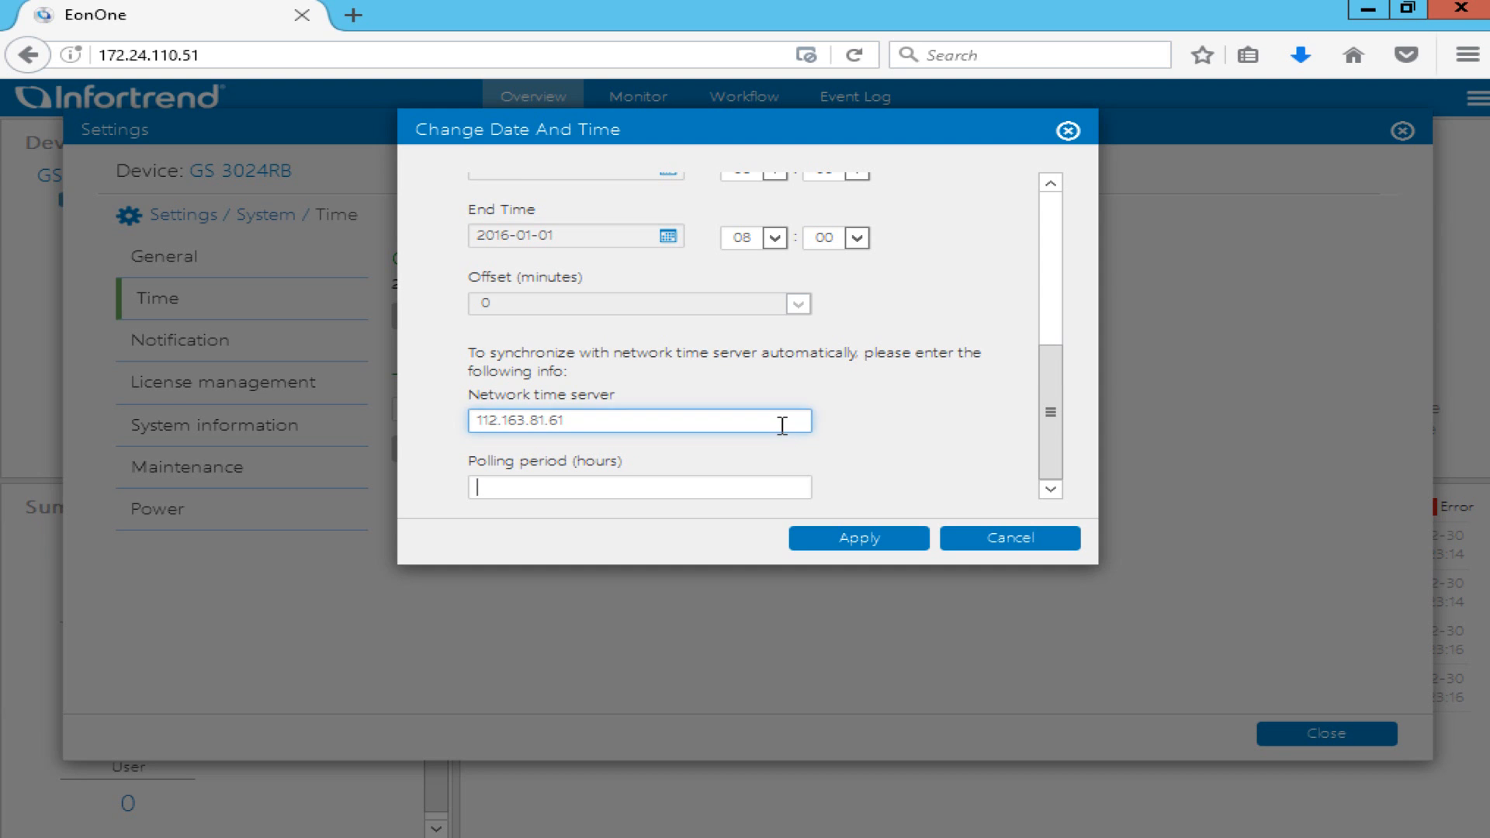
type("2")
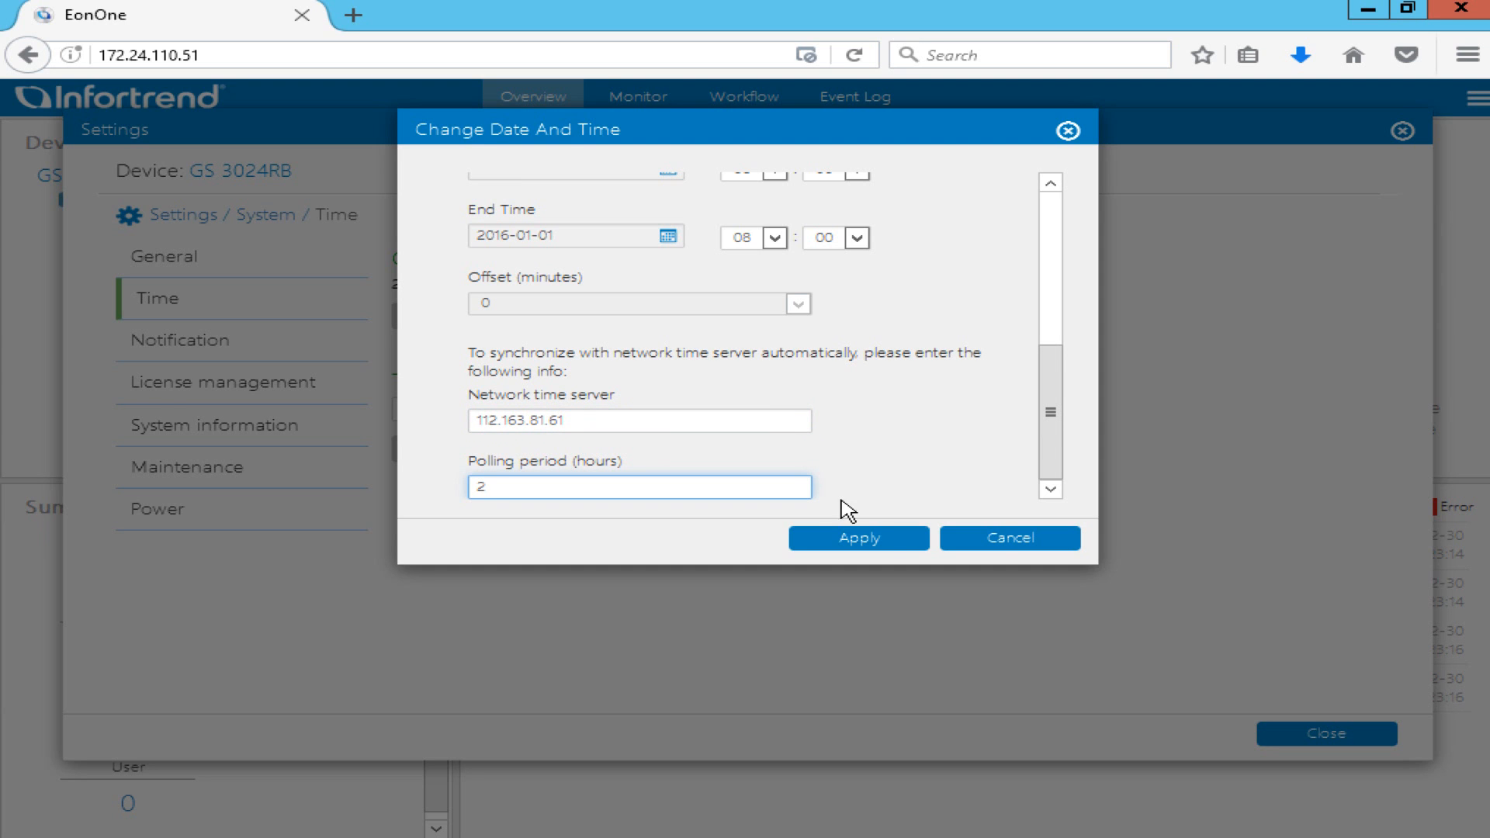
left_click(887, 536)
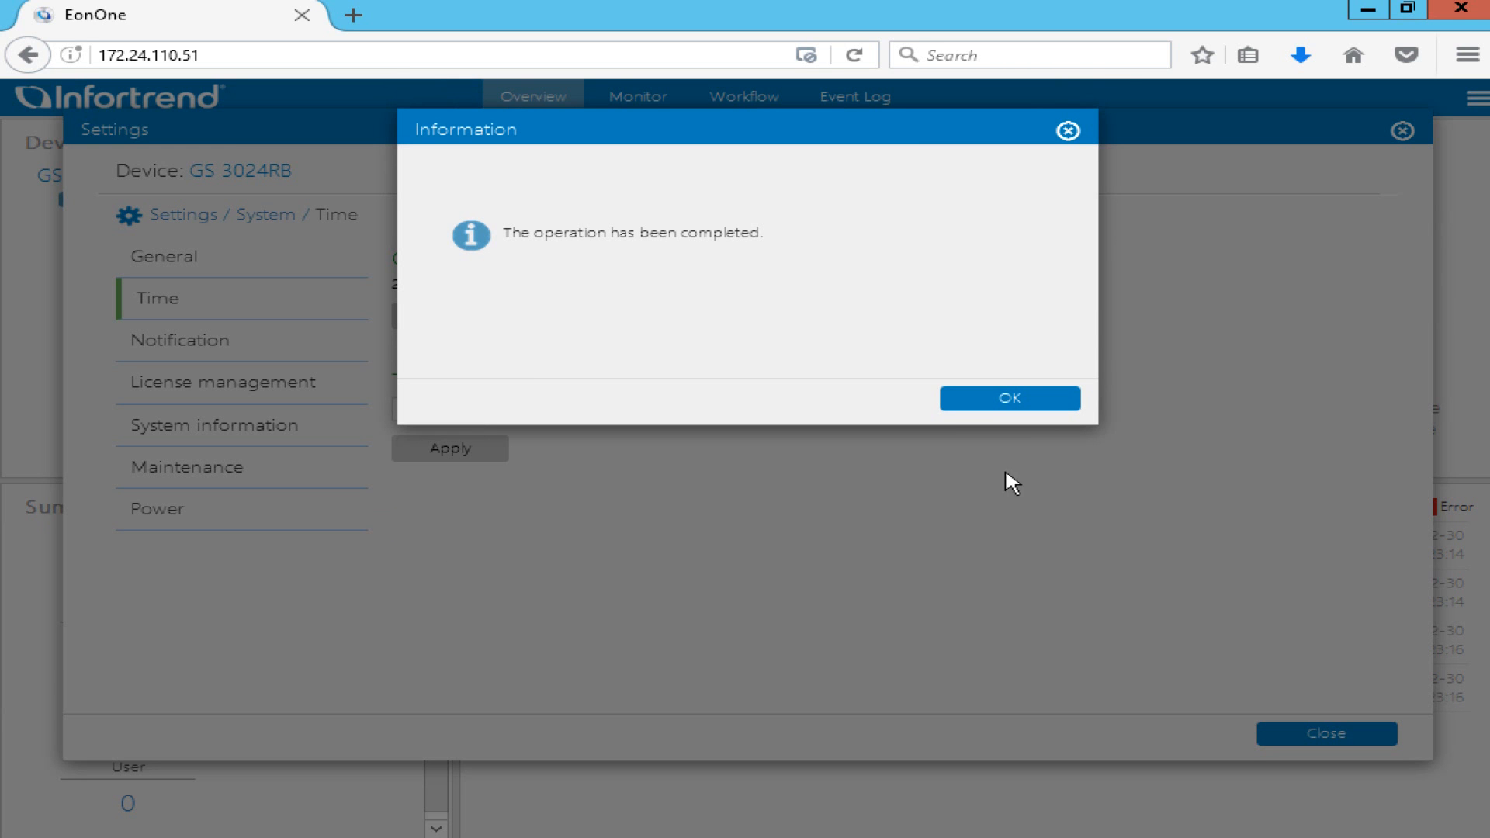
left_click(1053, 403)
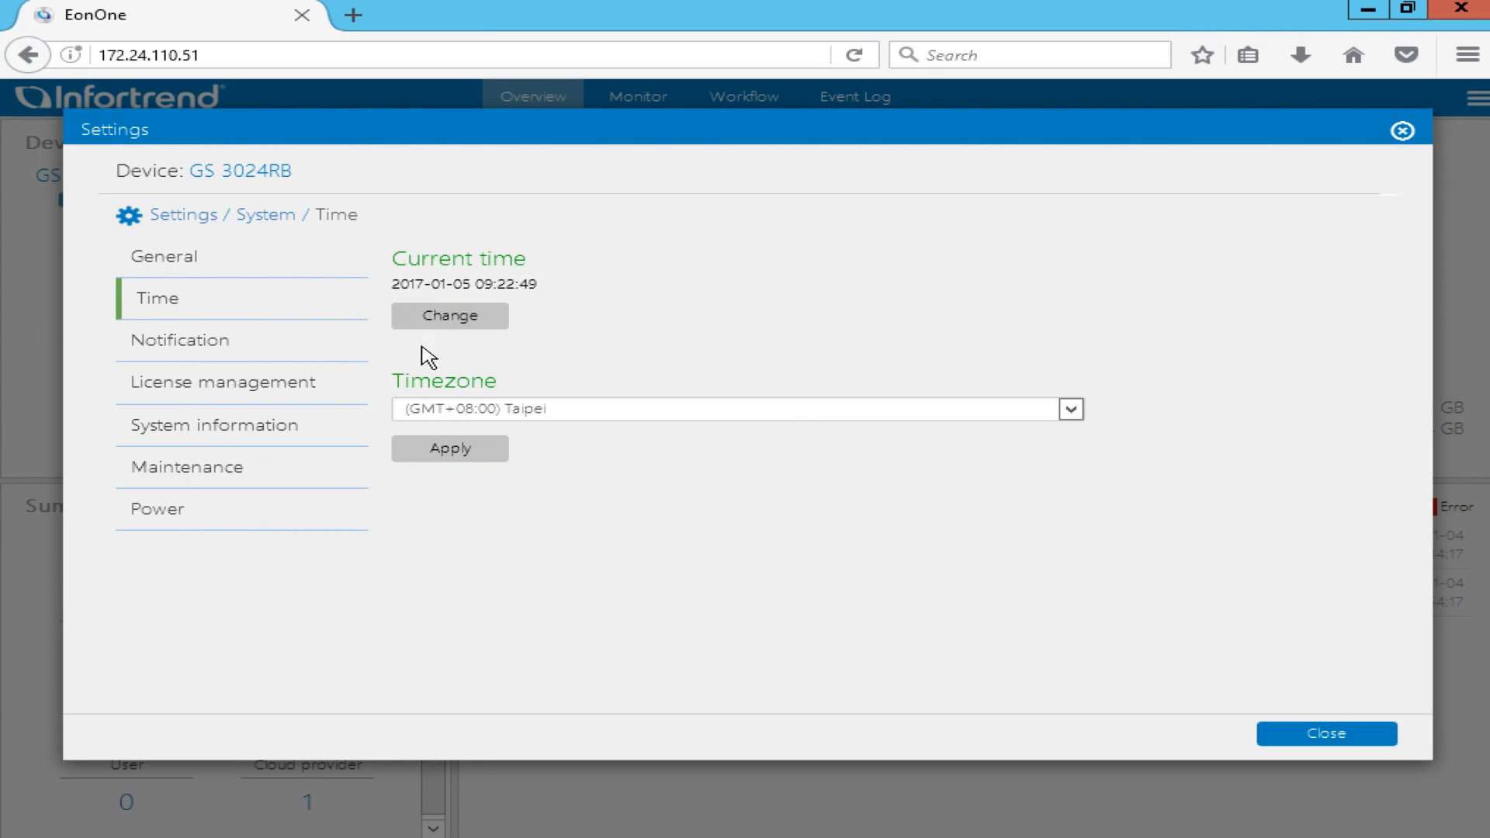
left_click(194, 216)
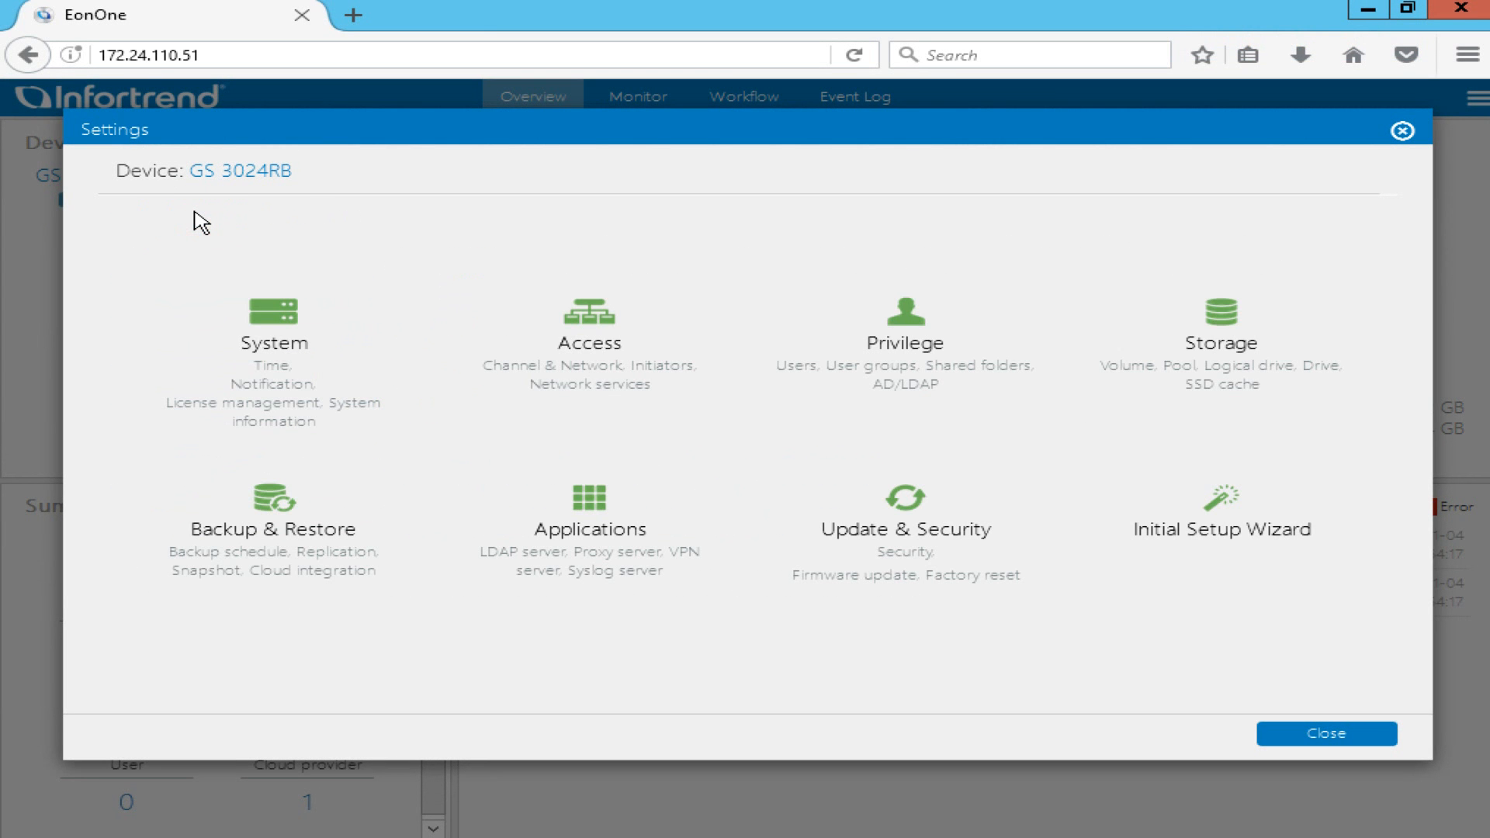
Edit iSCSI Channel 2's host channel settings and list its data service types.
left_click(715, 378)
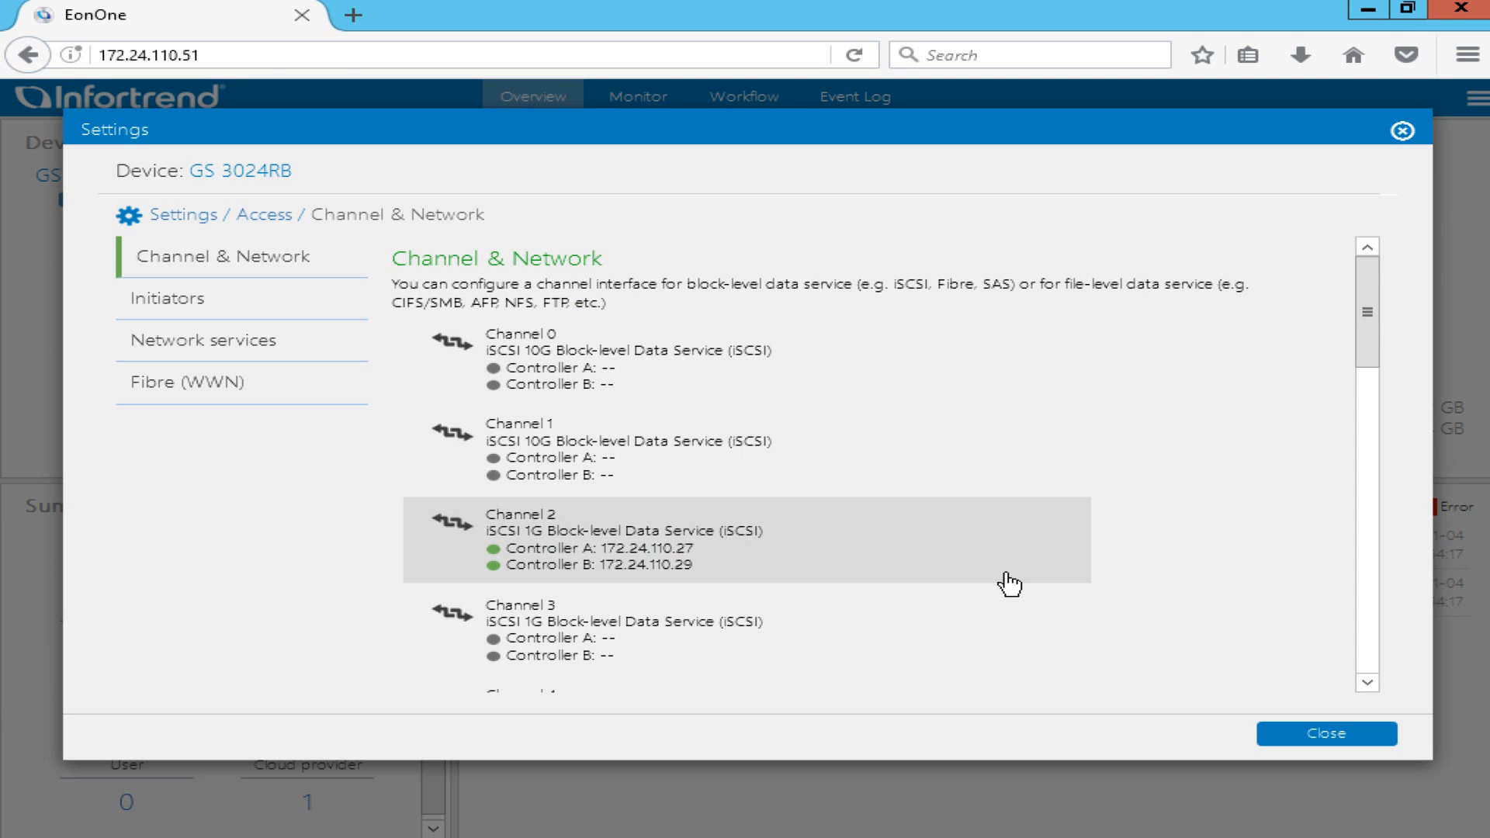
left_click(1009, 583)
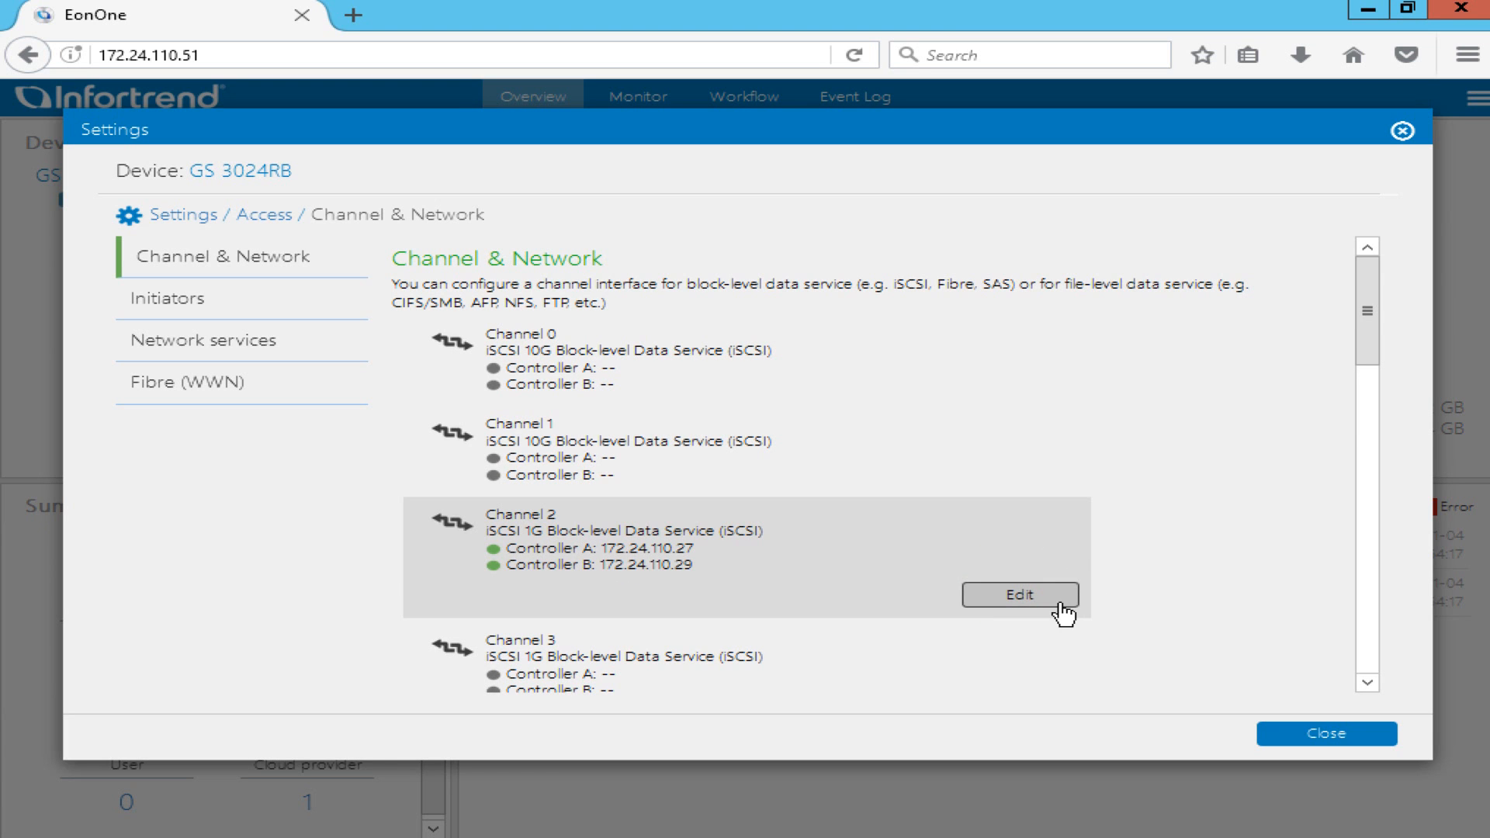
left_click(1060, 604)
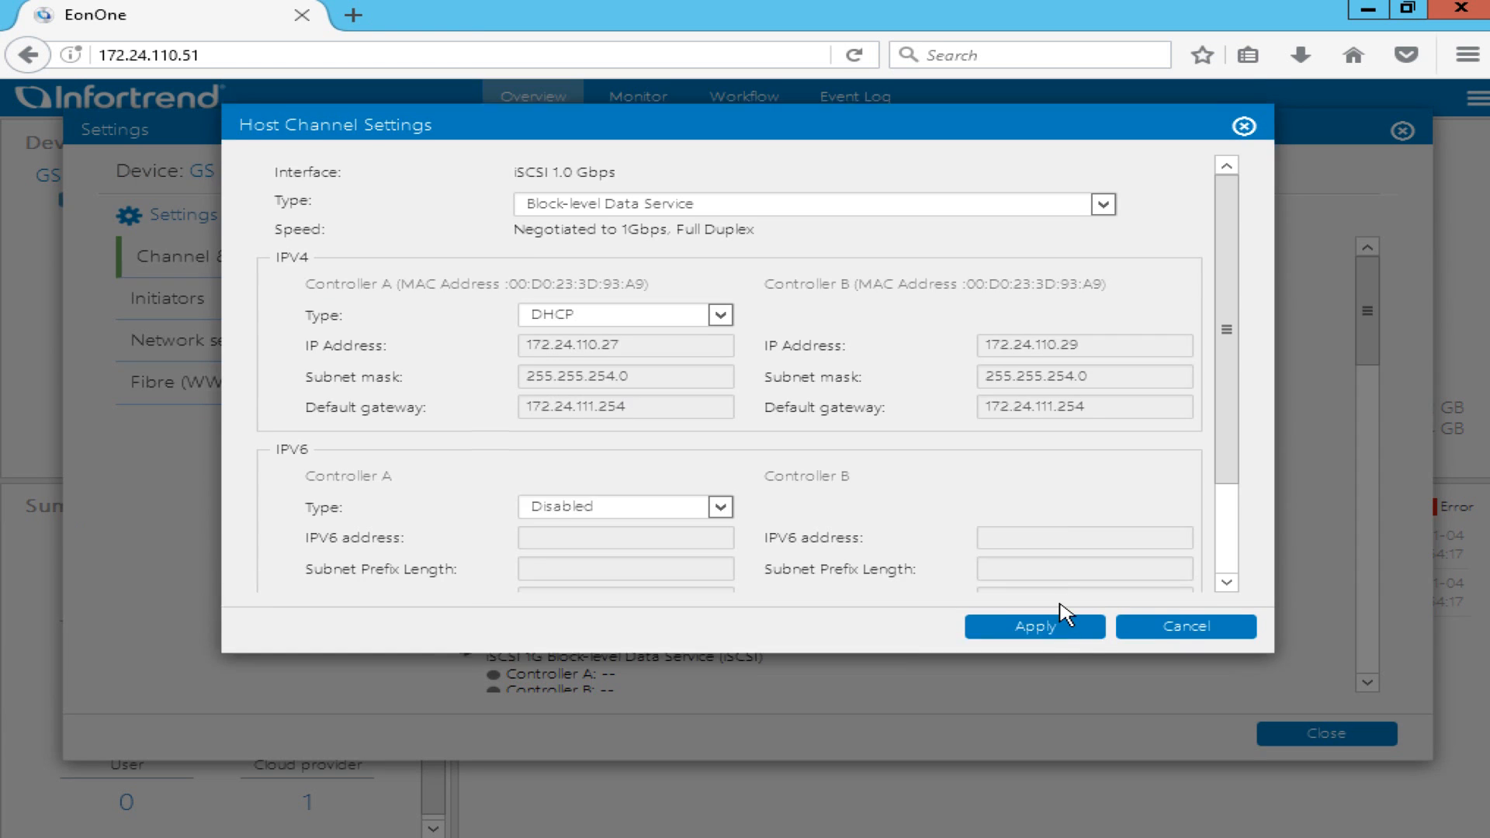
left_click(1006, 208)
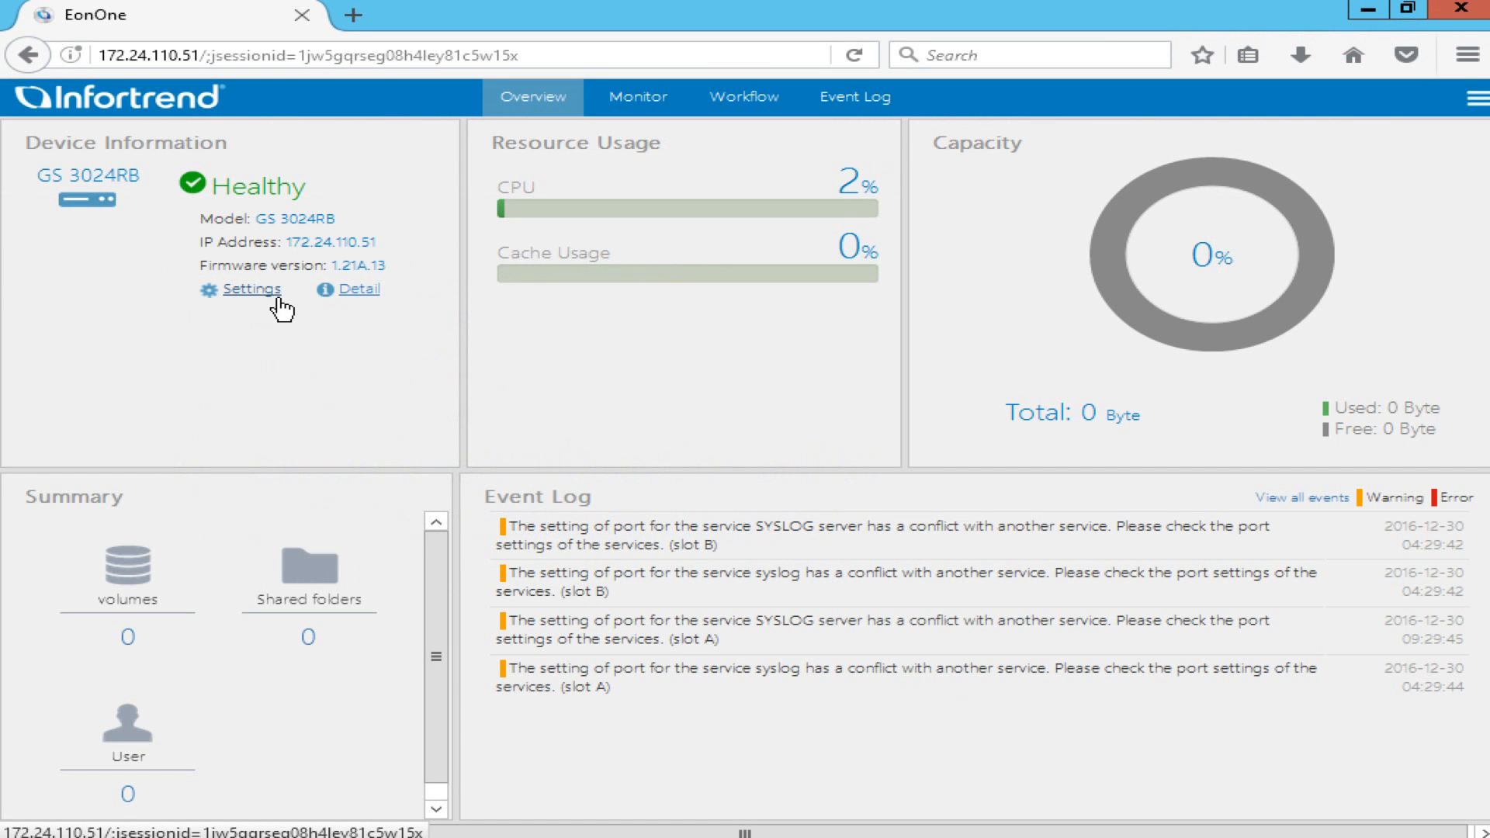
Start a new storage pool in asymmetric active/active mode.
left_click(268, 298)
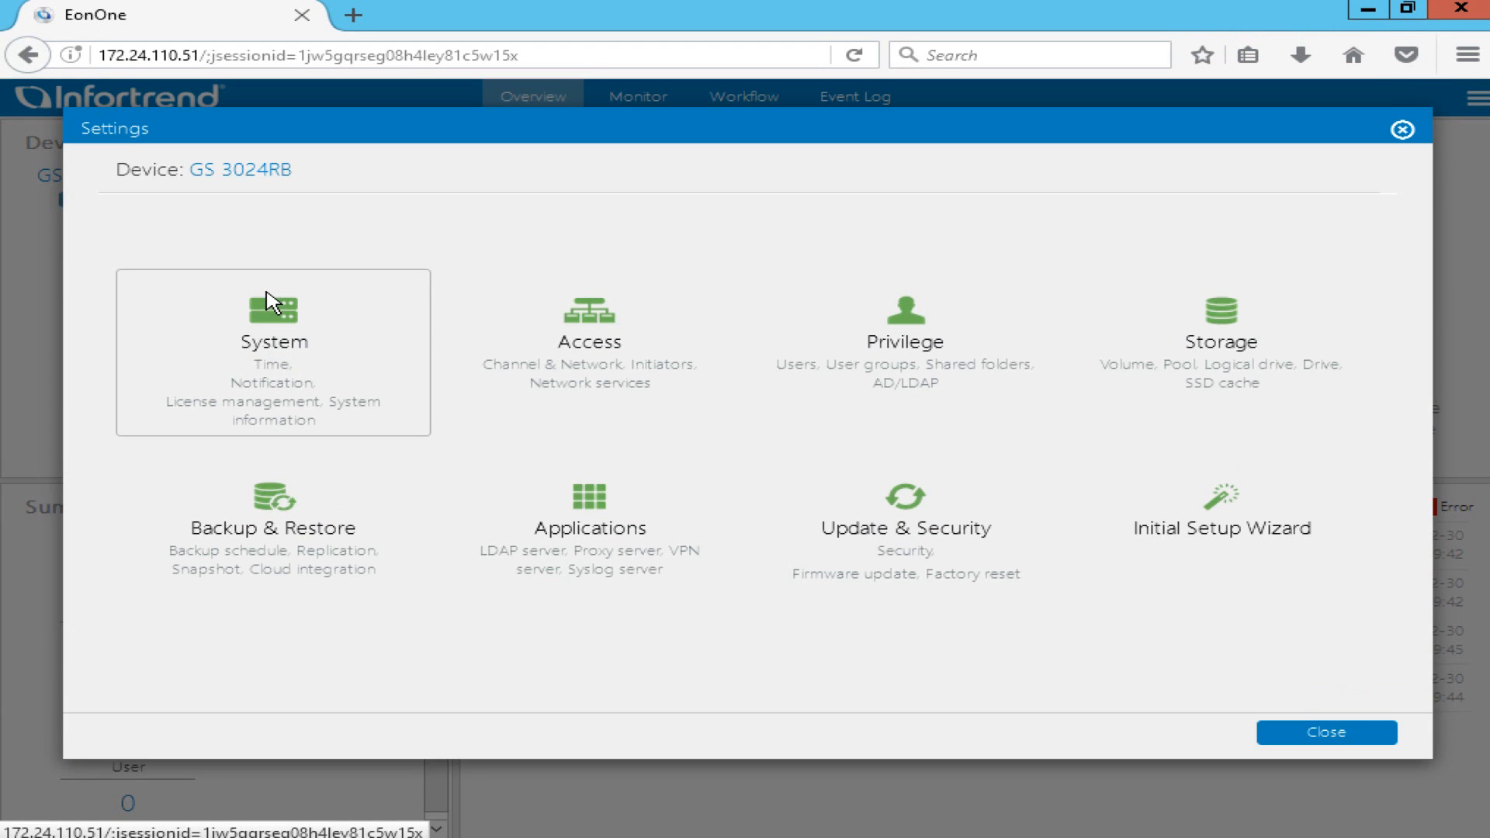
left_click(1323, 429)
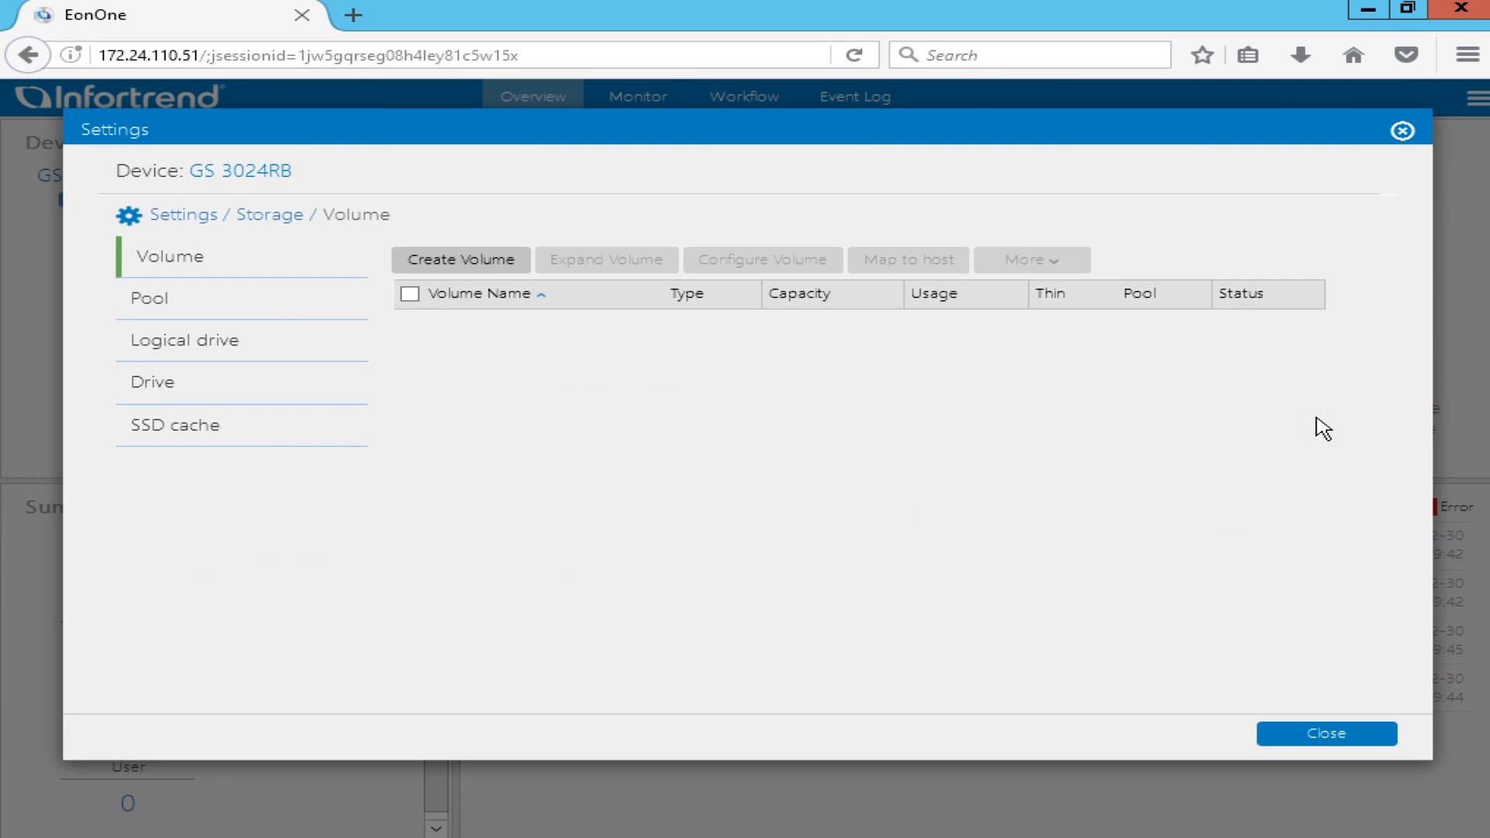
left_click(265, 305)
left_click(497, 267)
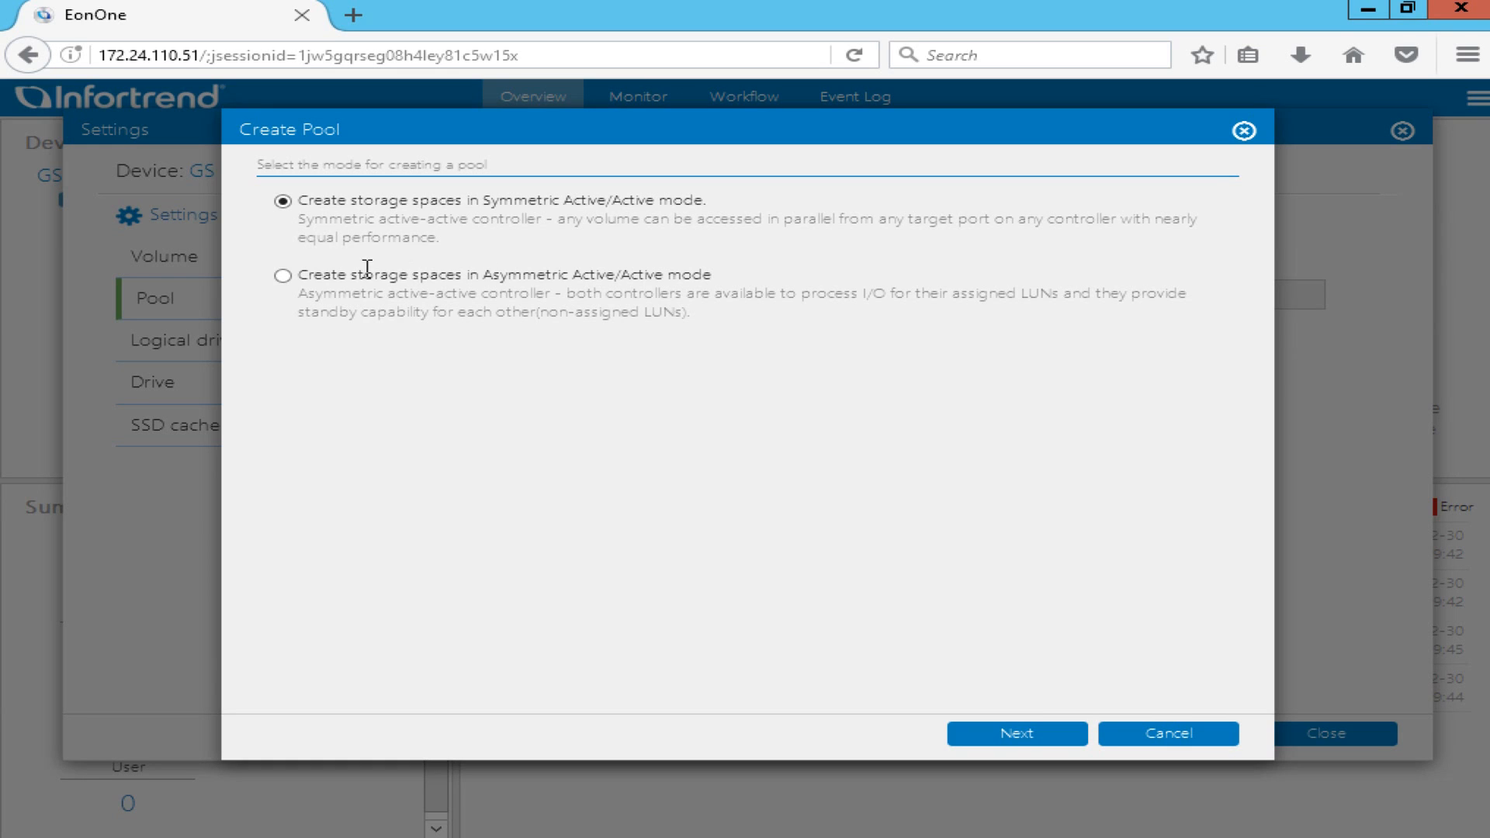
left_click(283, 277)
left_click(1057, 734)
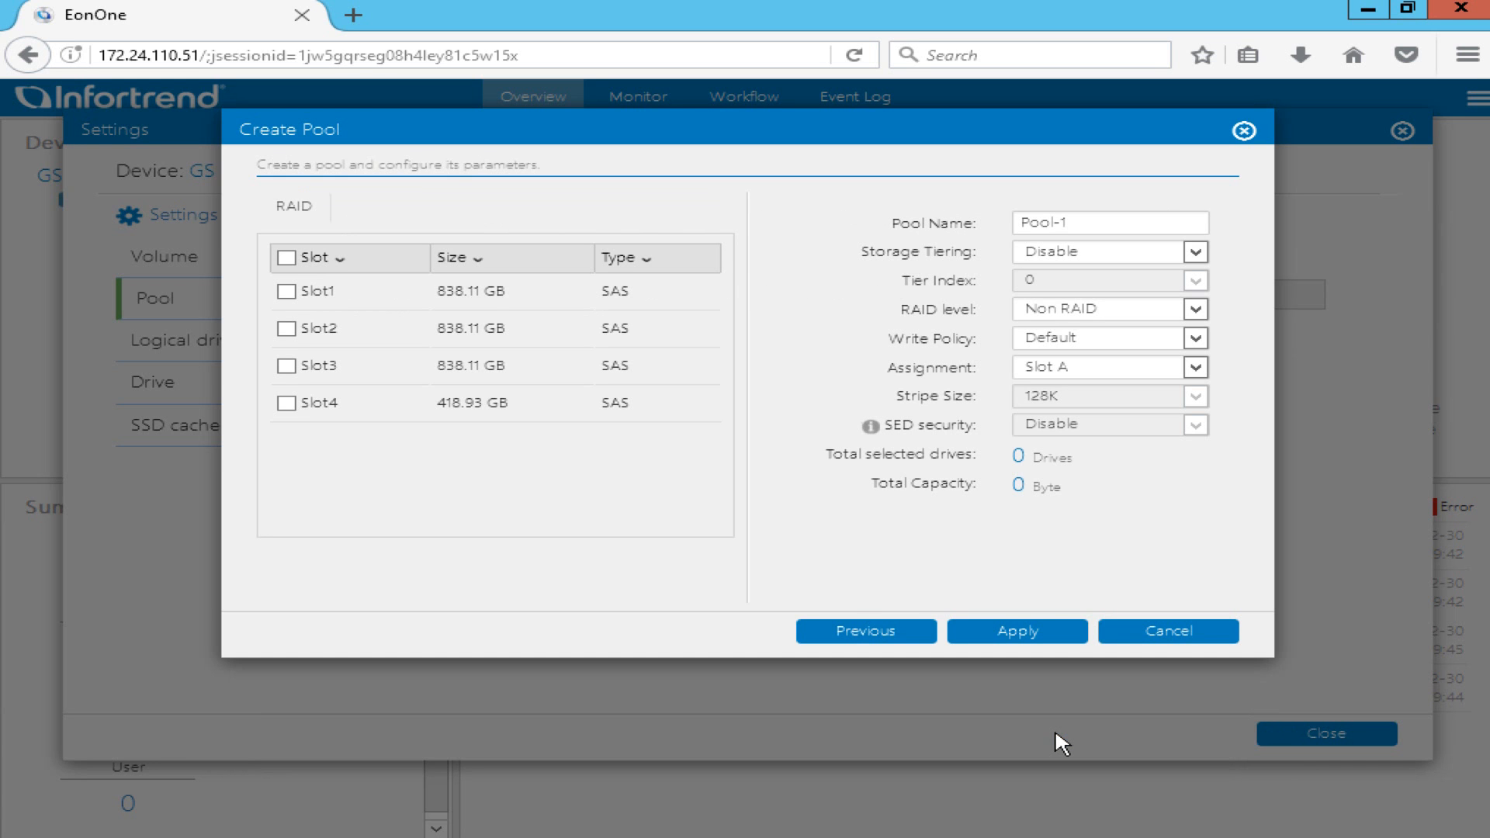
Build Pool-1 from drives Slot1–Slot4 as RAID 6, assigned to Slot A.
left_click(286, 291)
left_click(286, 328)
left_click(286, 366)
left_click(286, 403)
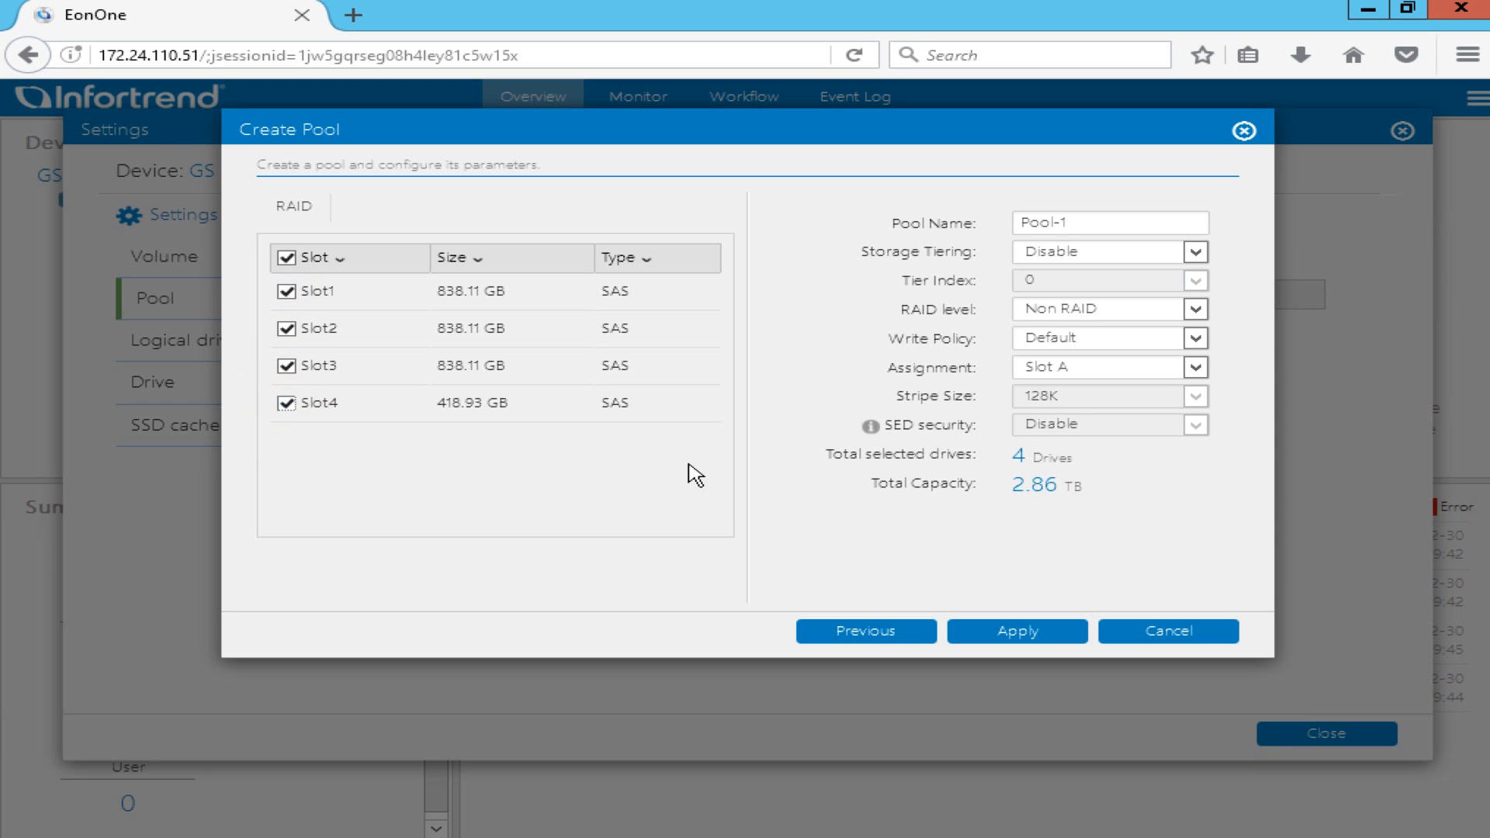
left_click(1192, 309)
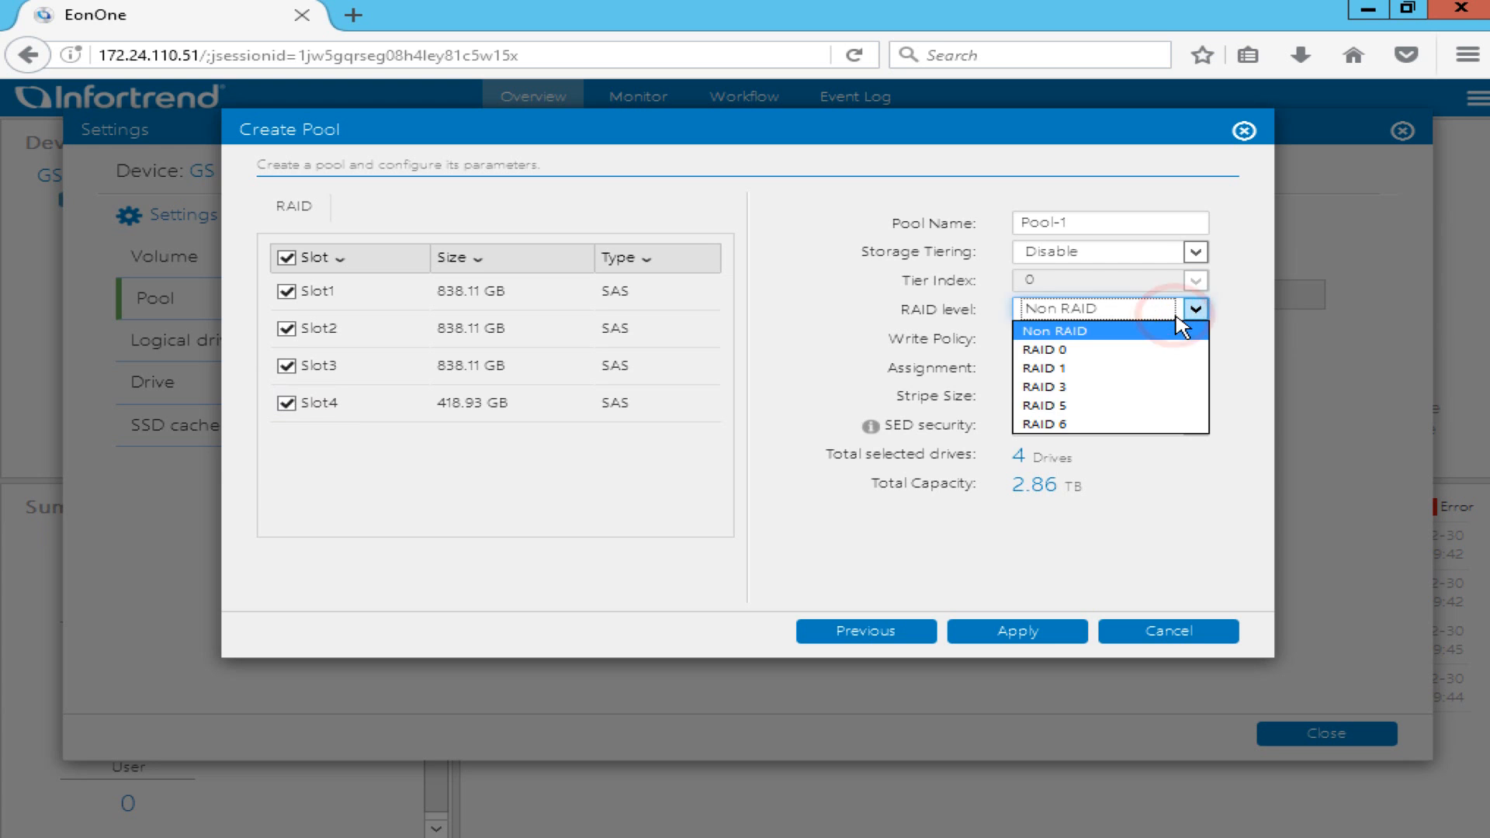
left_click(1122, 421)
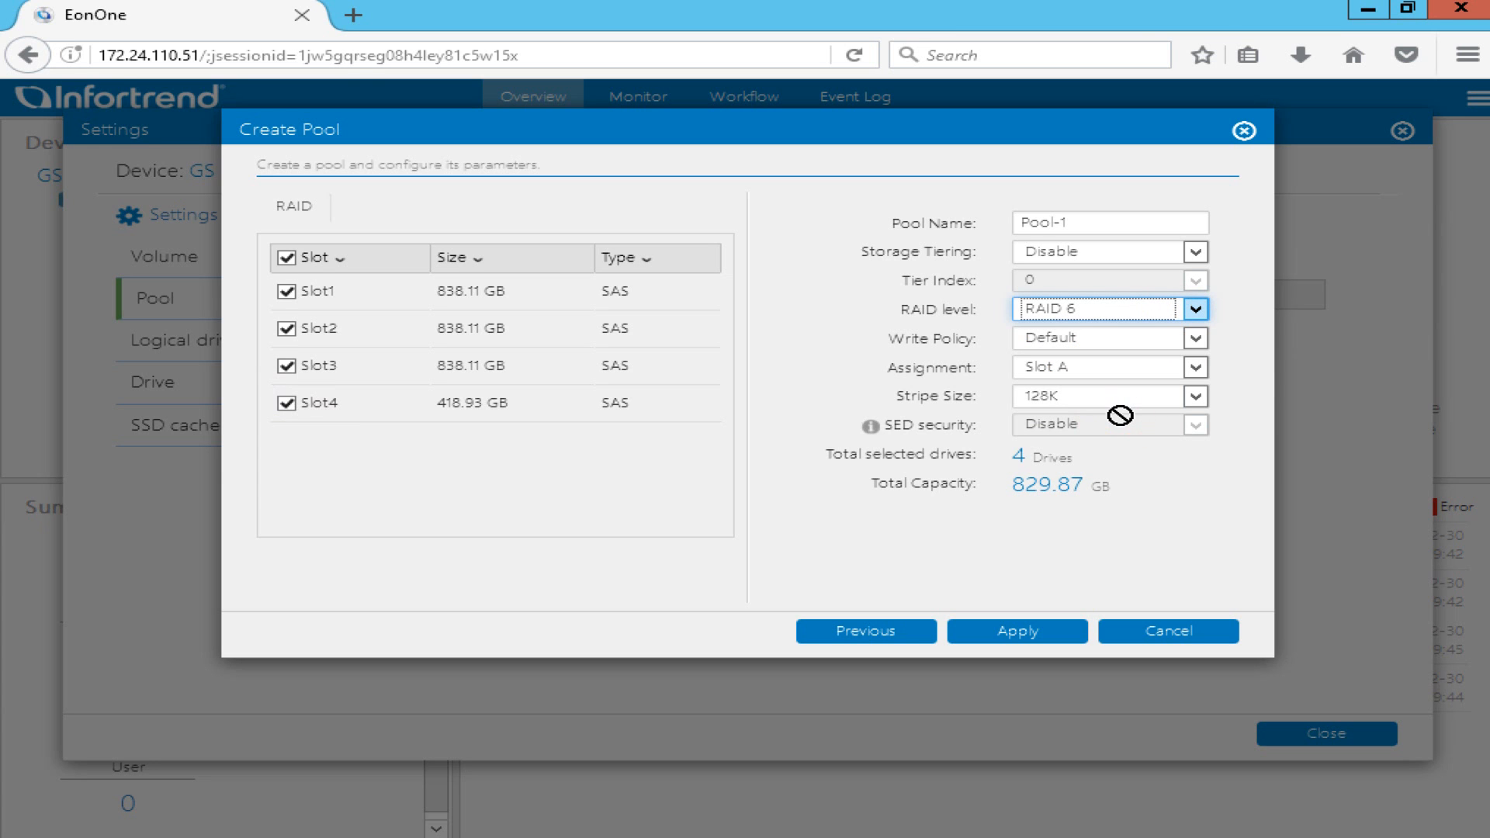
left_click(1140, 368)
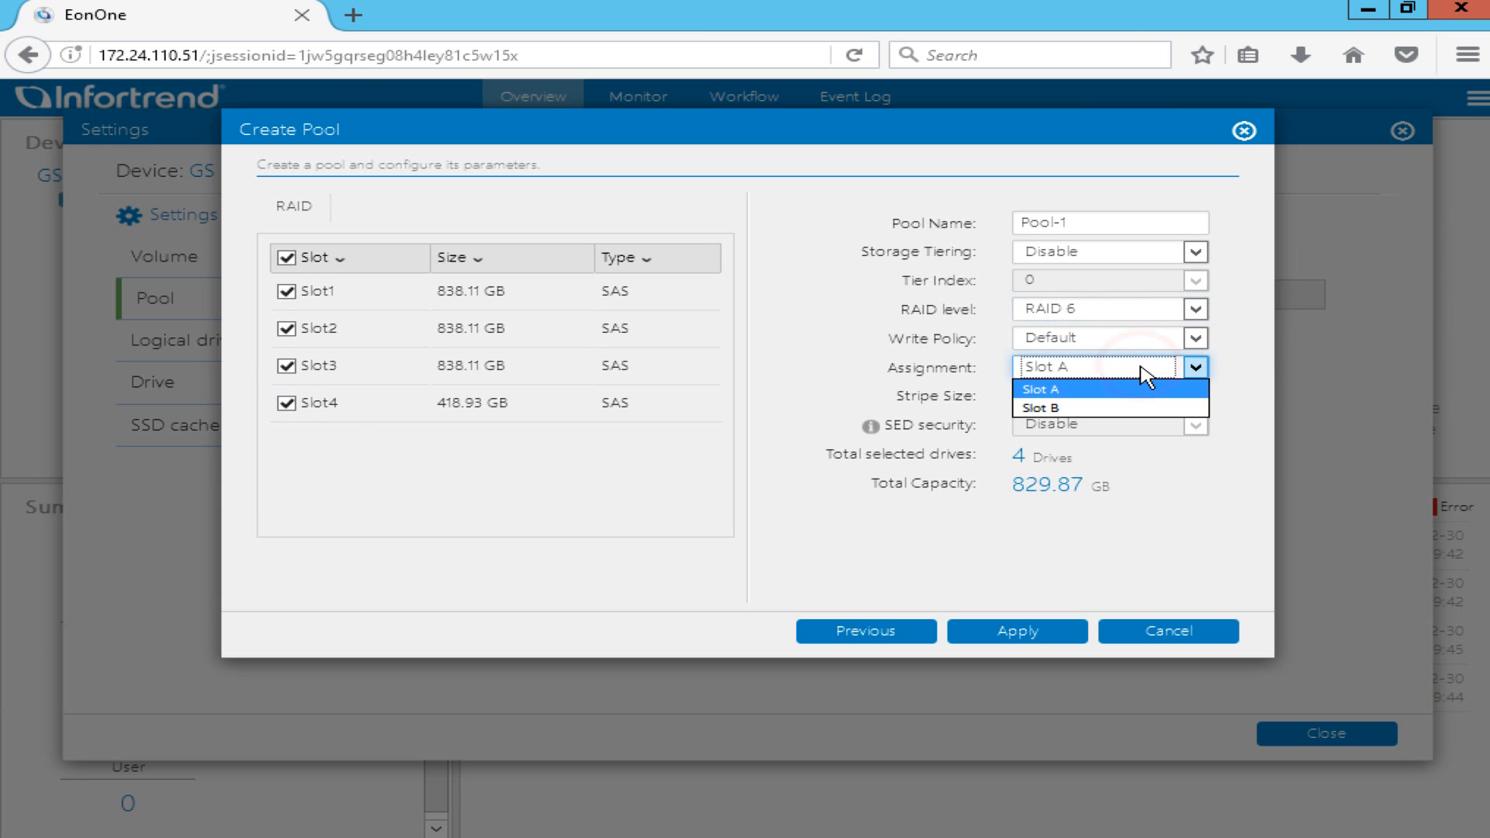
left_click(1141, 367)
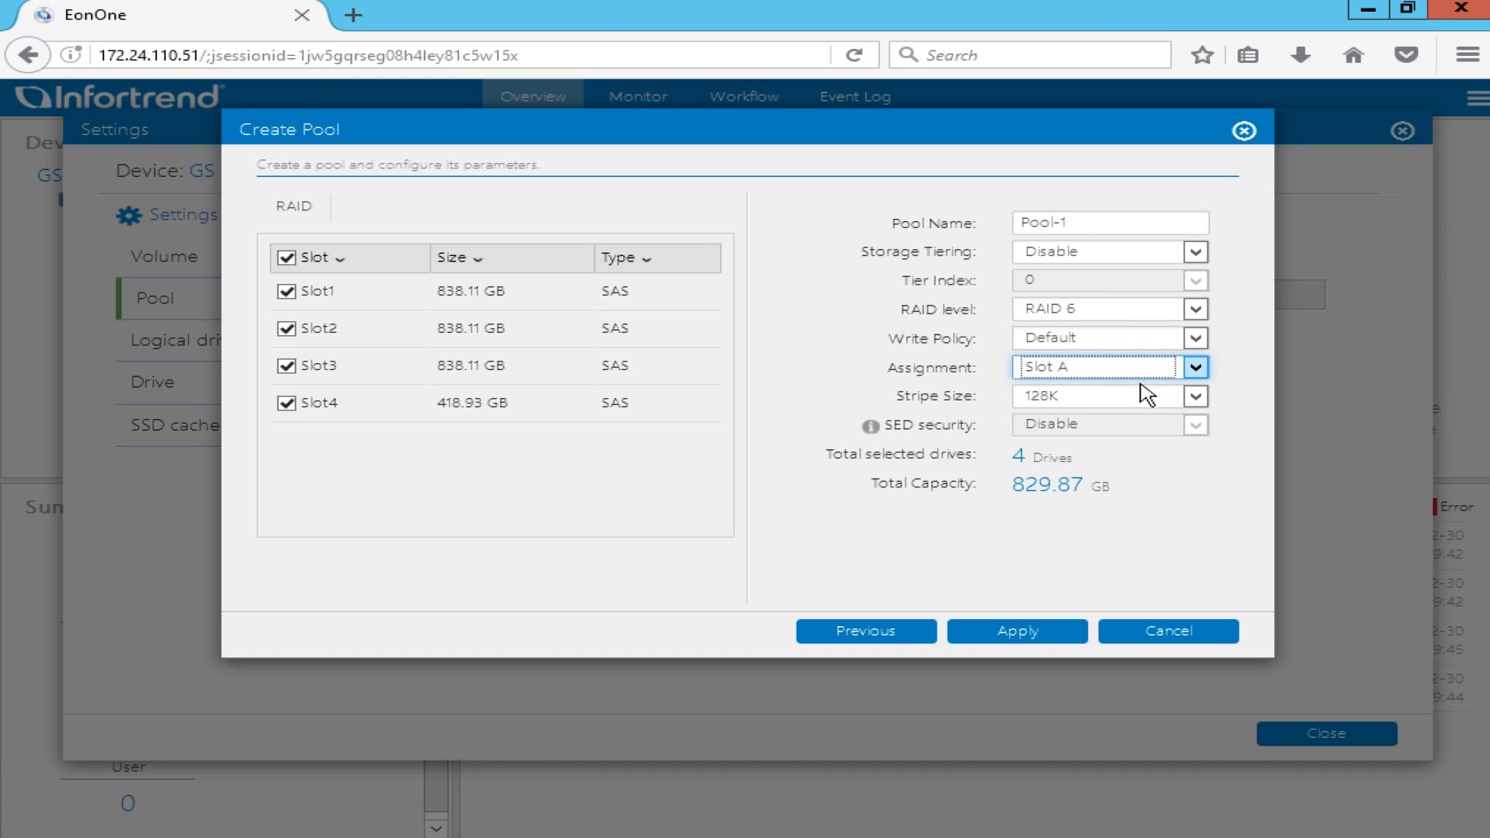
left_click(1056, 633)
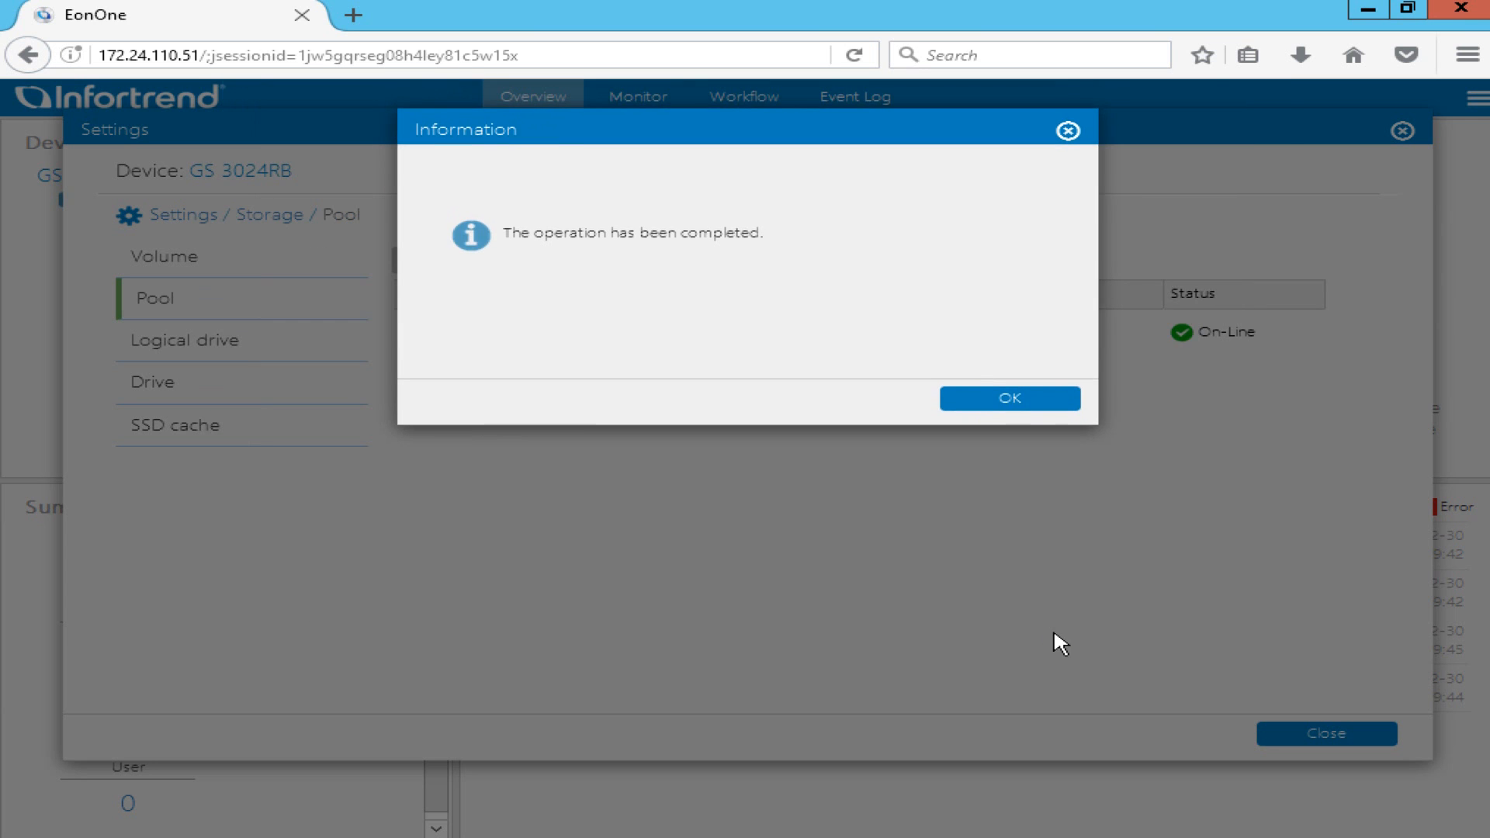
left_click(1055, 400)
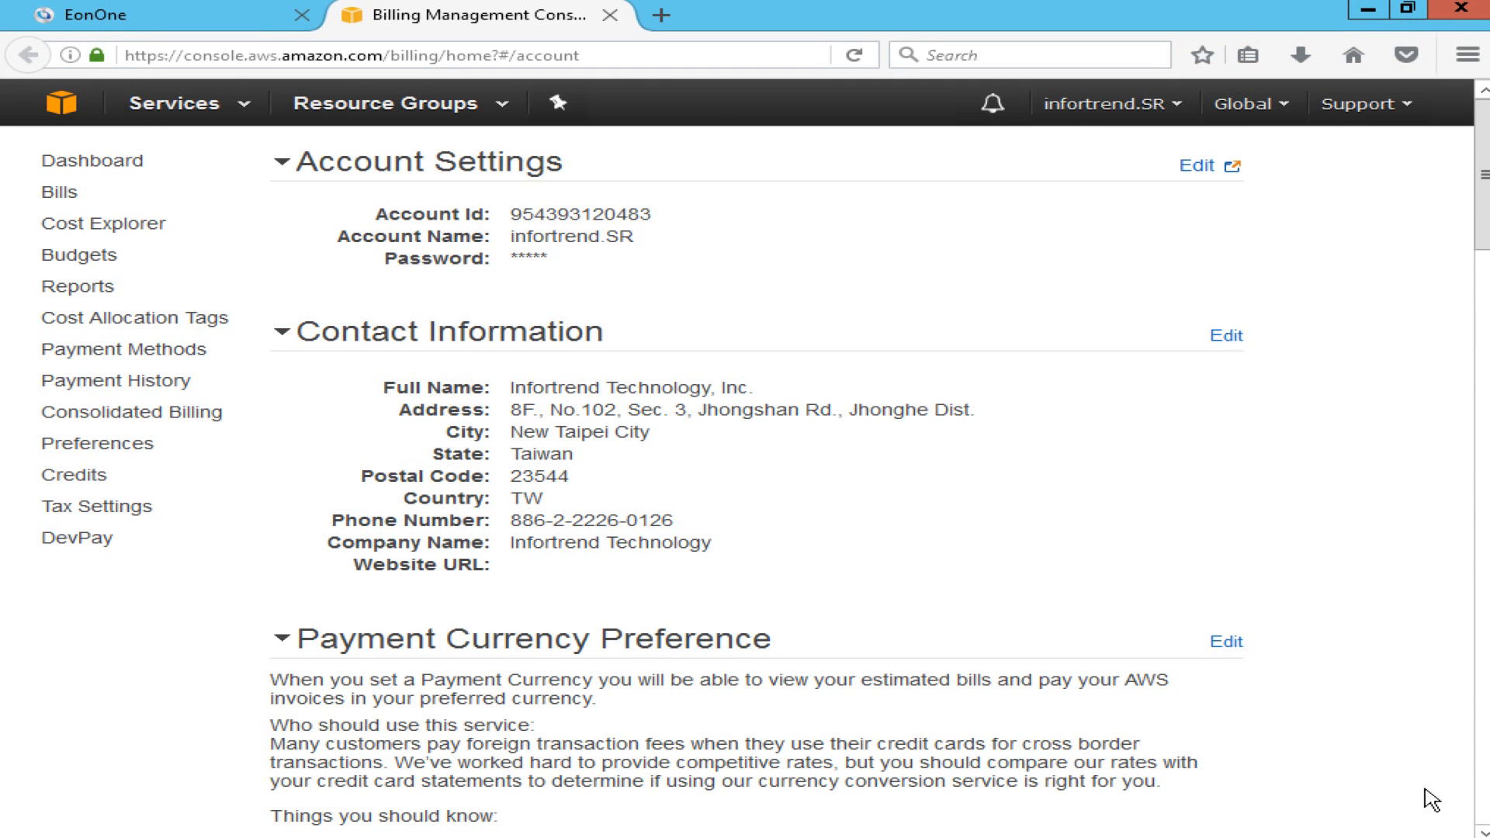
Go to My Security Credentials from the account menu, continuing past the warning notice.
left_click(1156, 105)
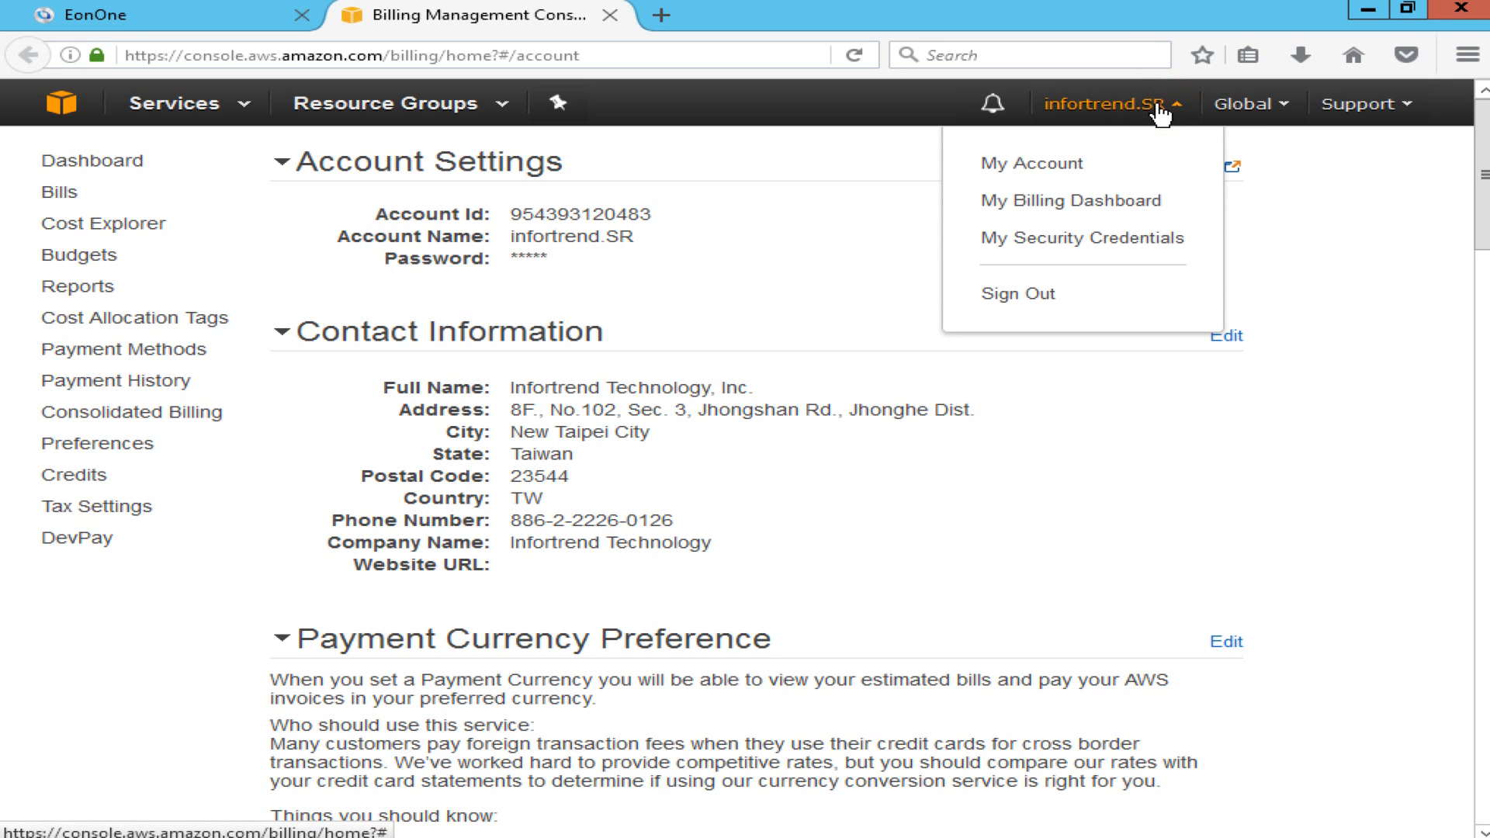
left_click(1138, 241)
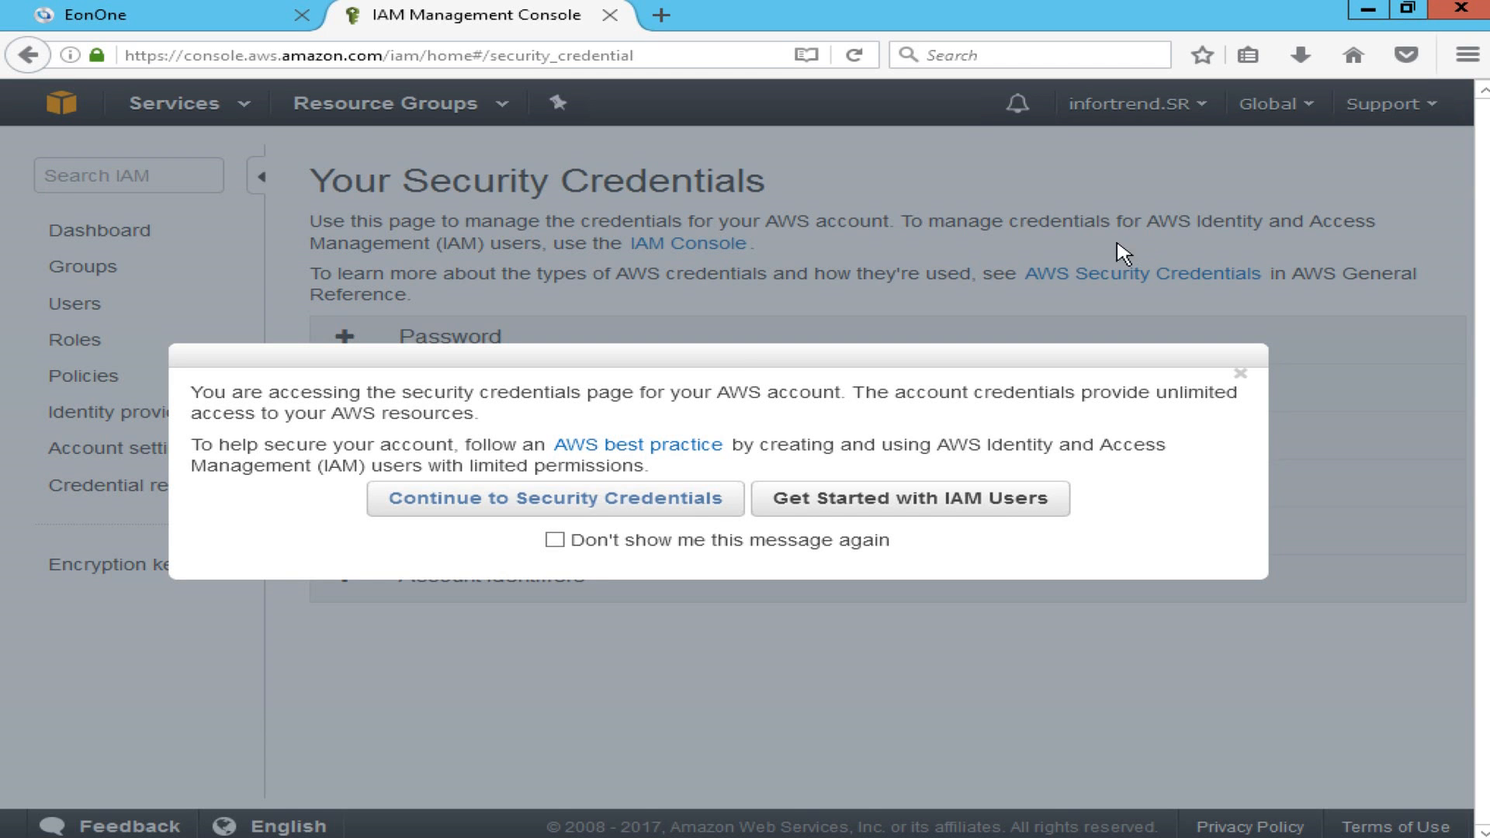
left_click(715, 512)
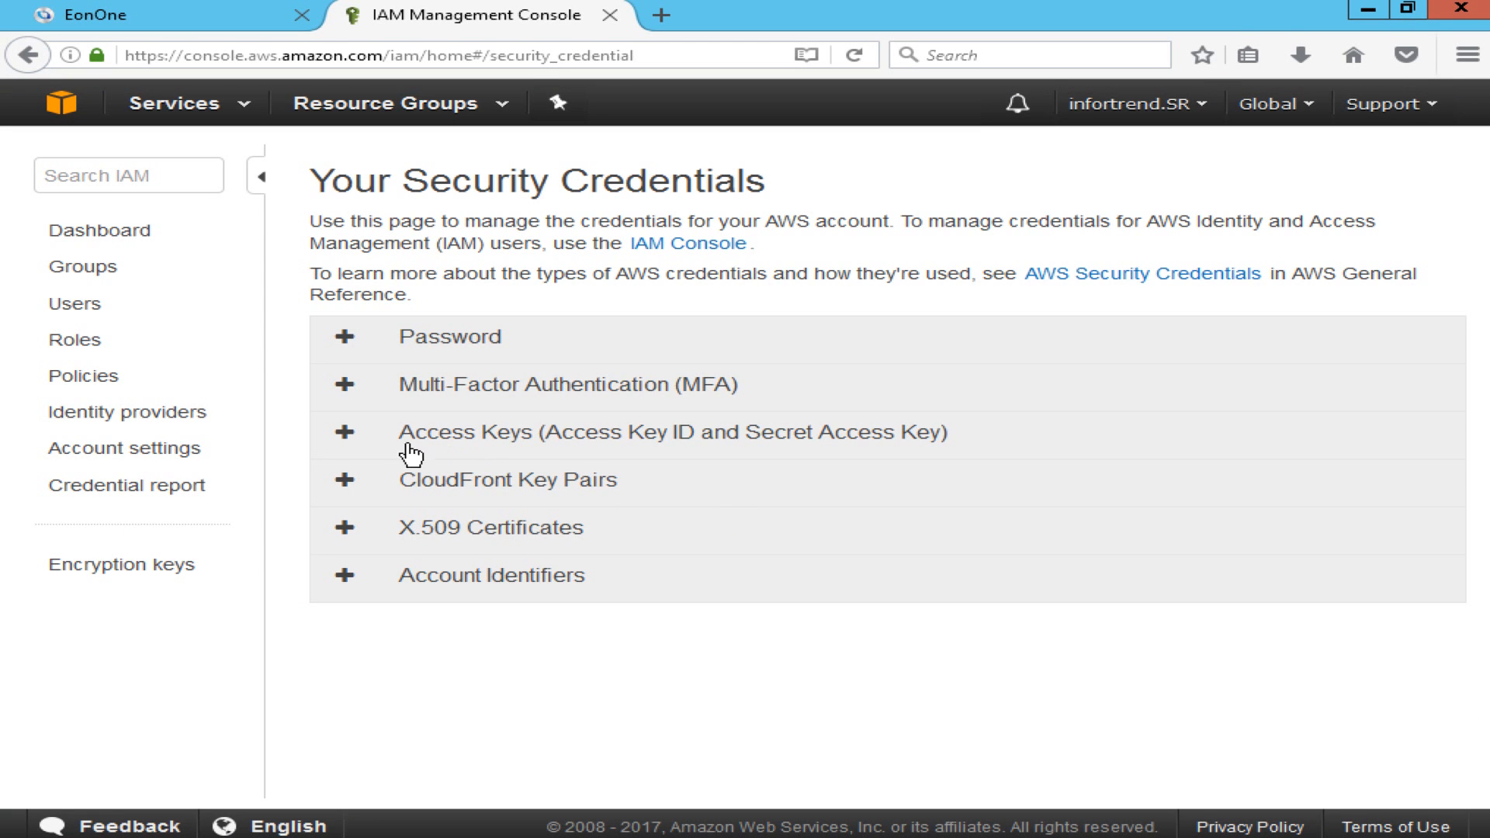
Create a new root access key, reveal it, and save the rootkey.csv key file.
left_click(344, 432)
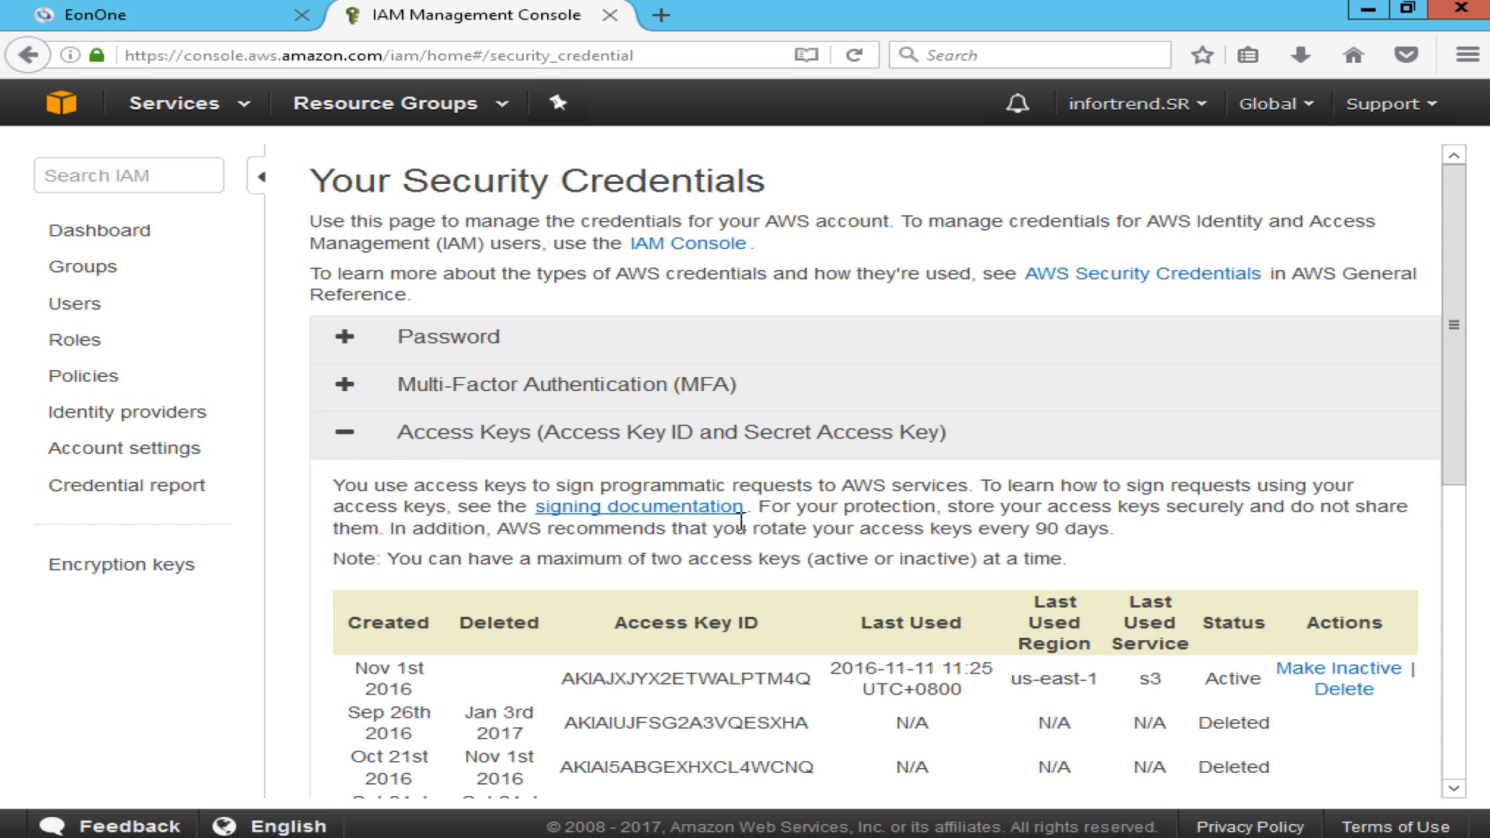
scroll(1081, 594, "down", 4)
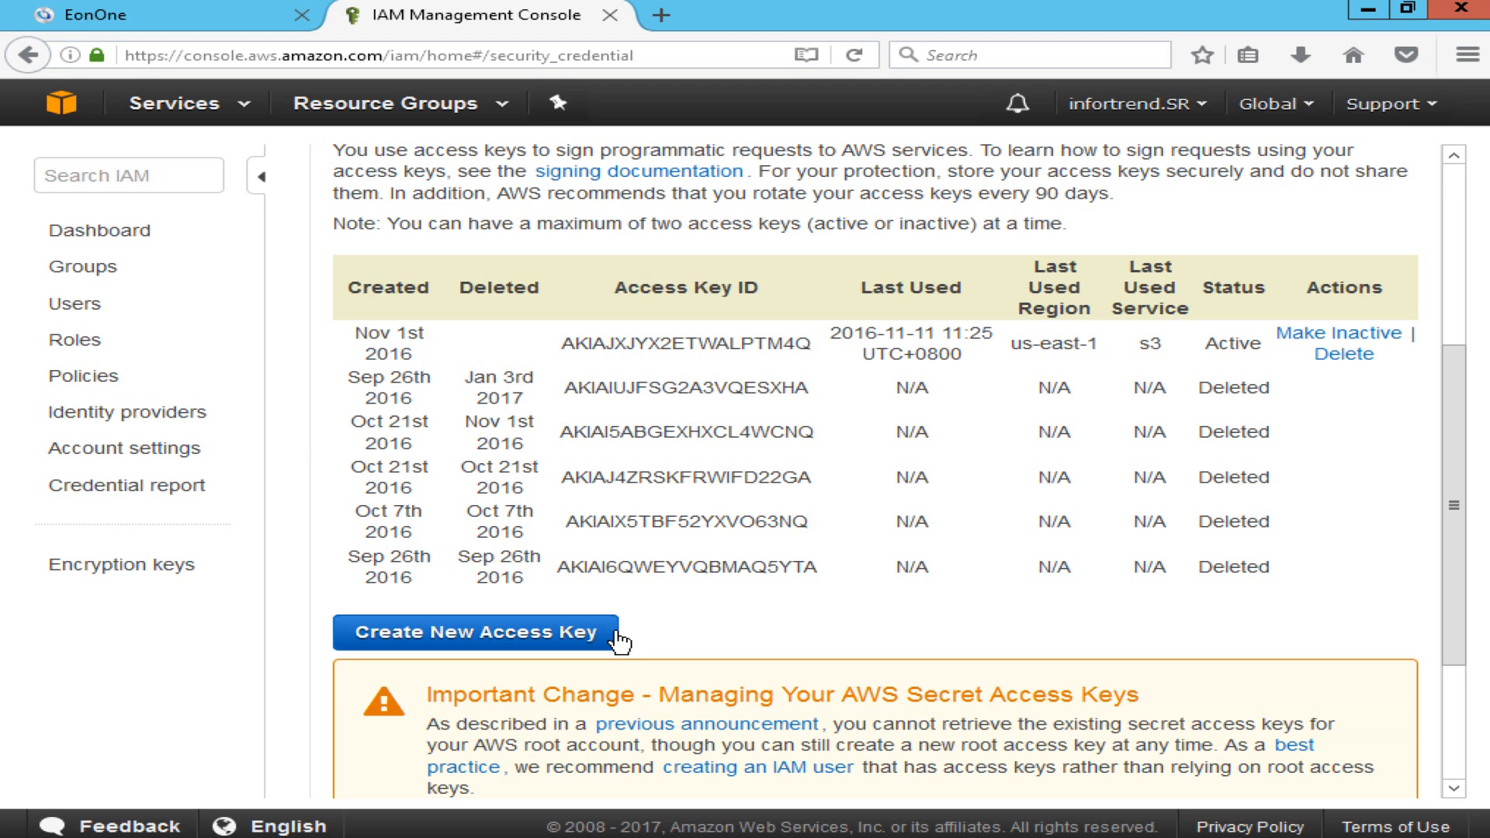
left_click(619, 641)
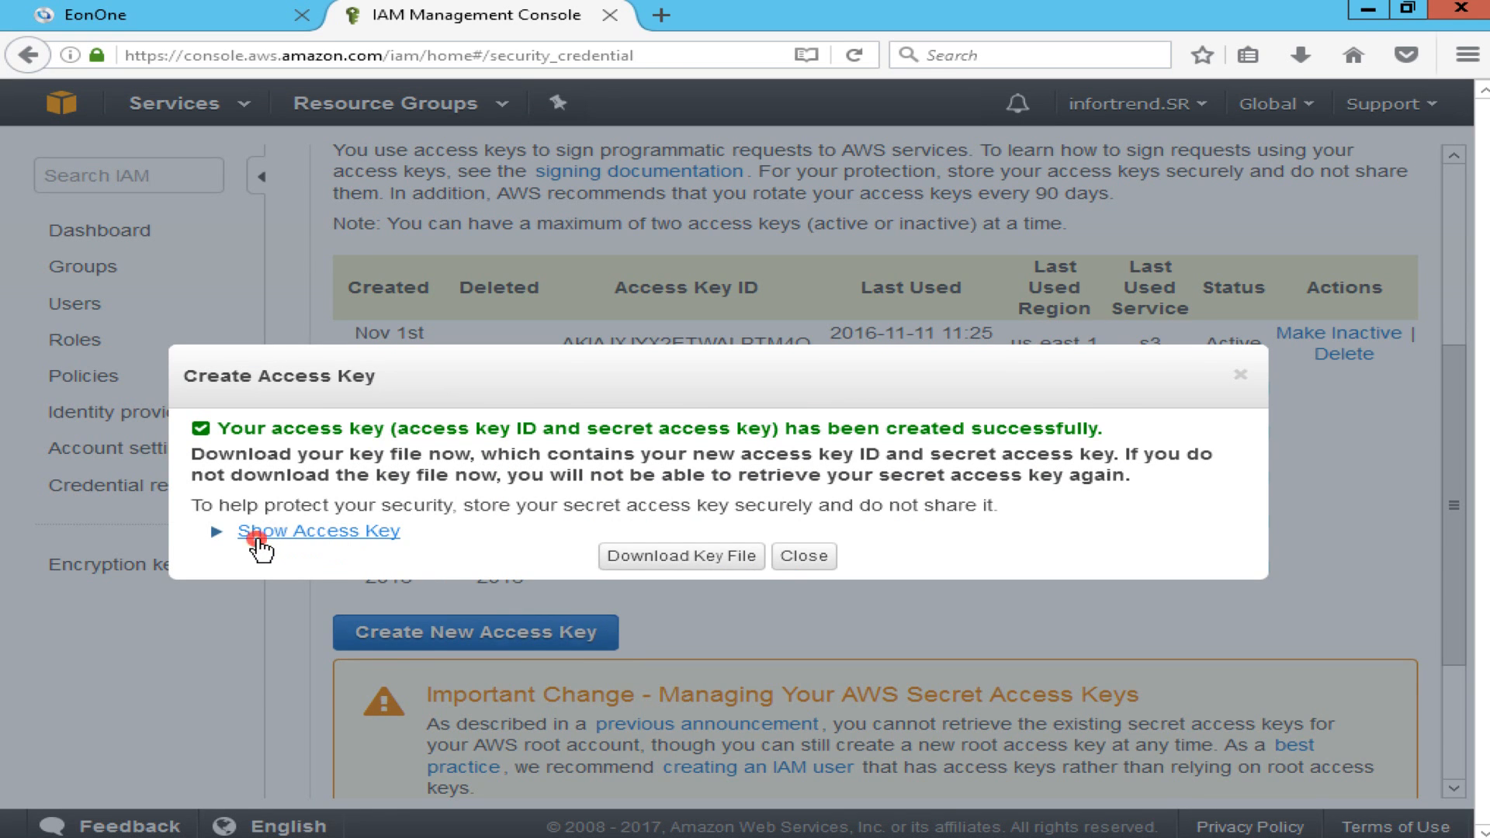
left_click(260, 538)
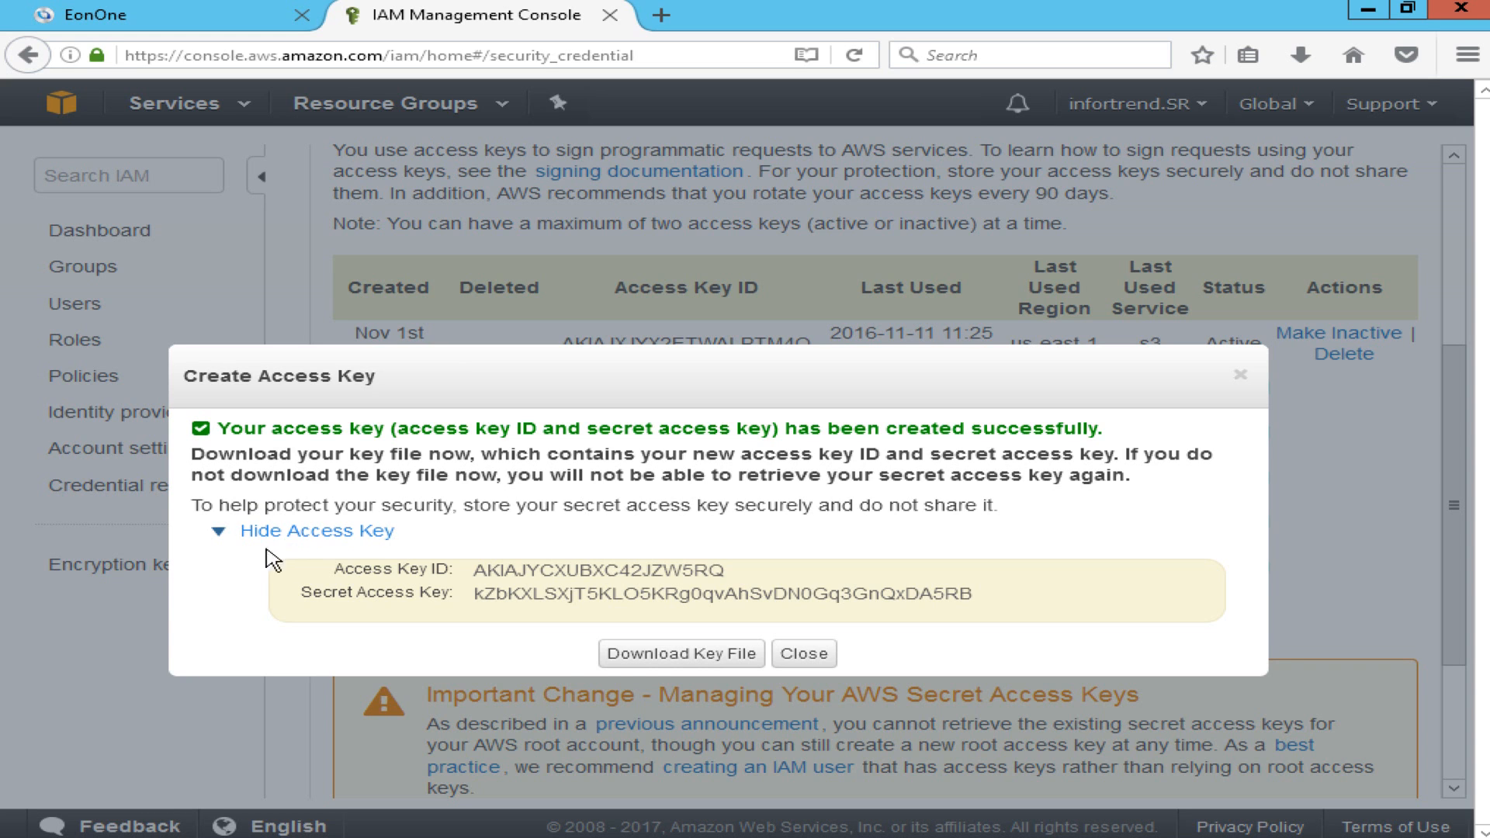
left_click(729, 666)
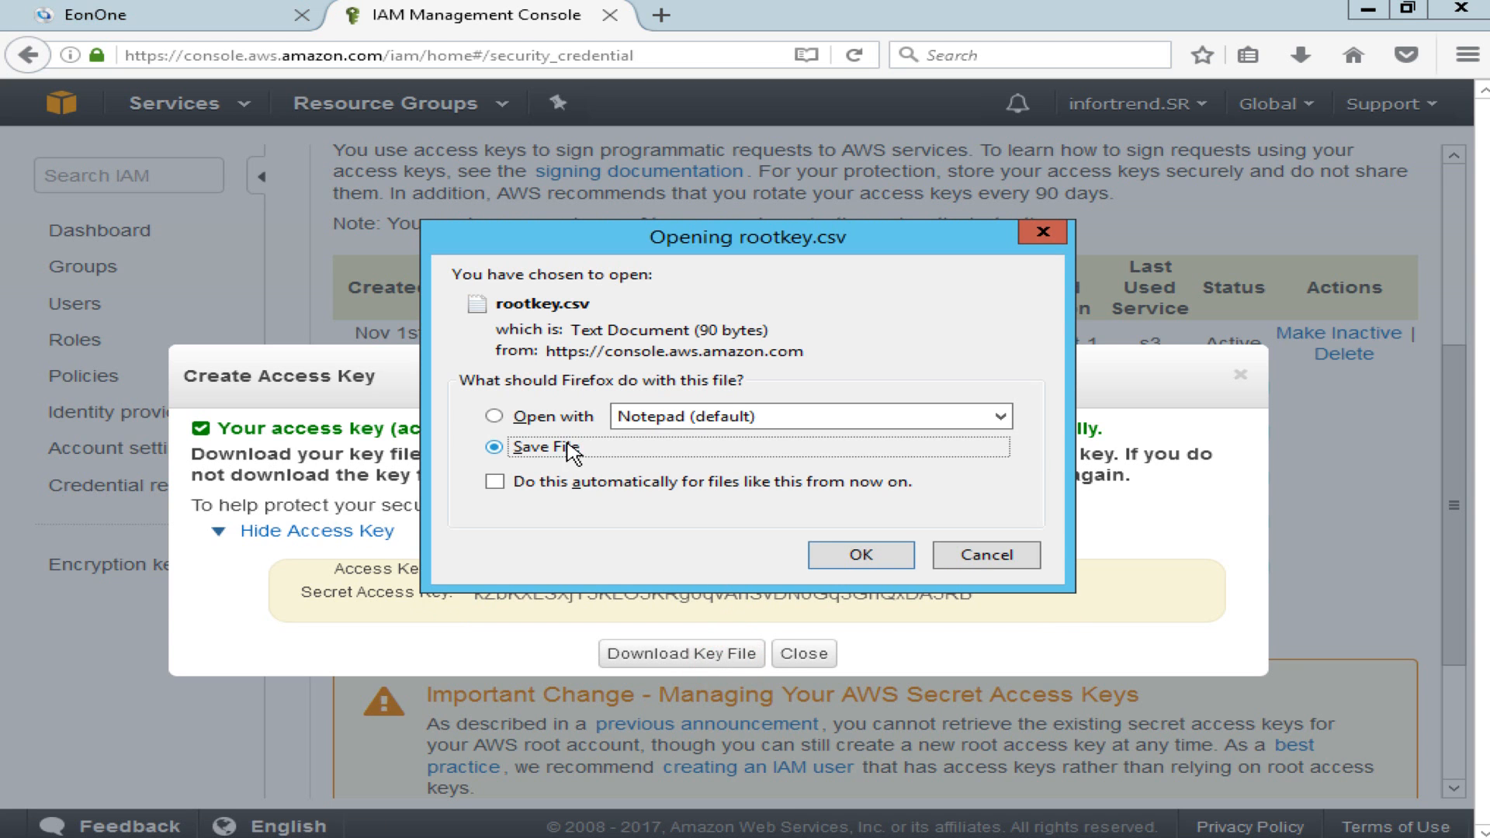
left_click(860, 556)
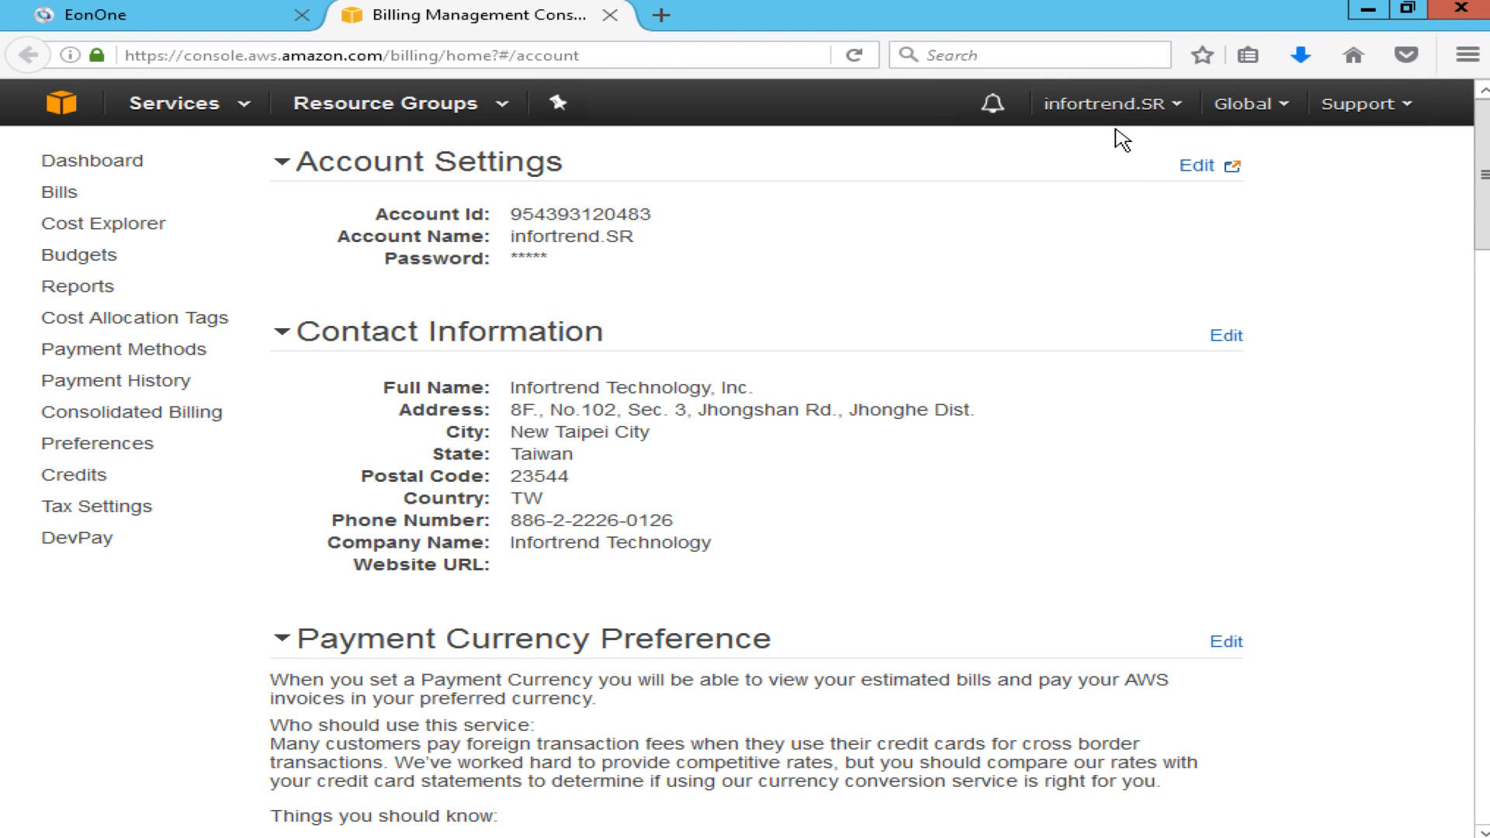
Start adding IAM user User1 with programmatic access.
left_click(1129, 106)
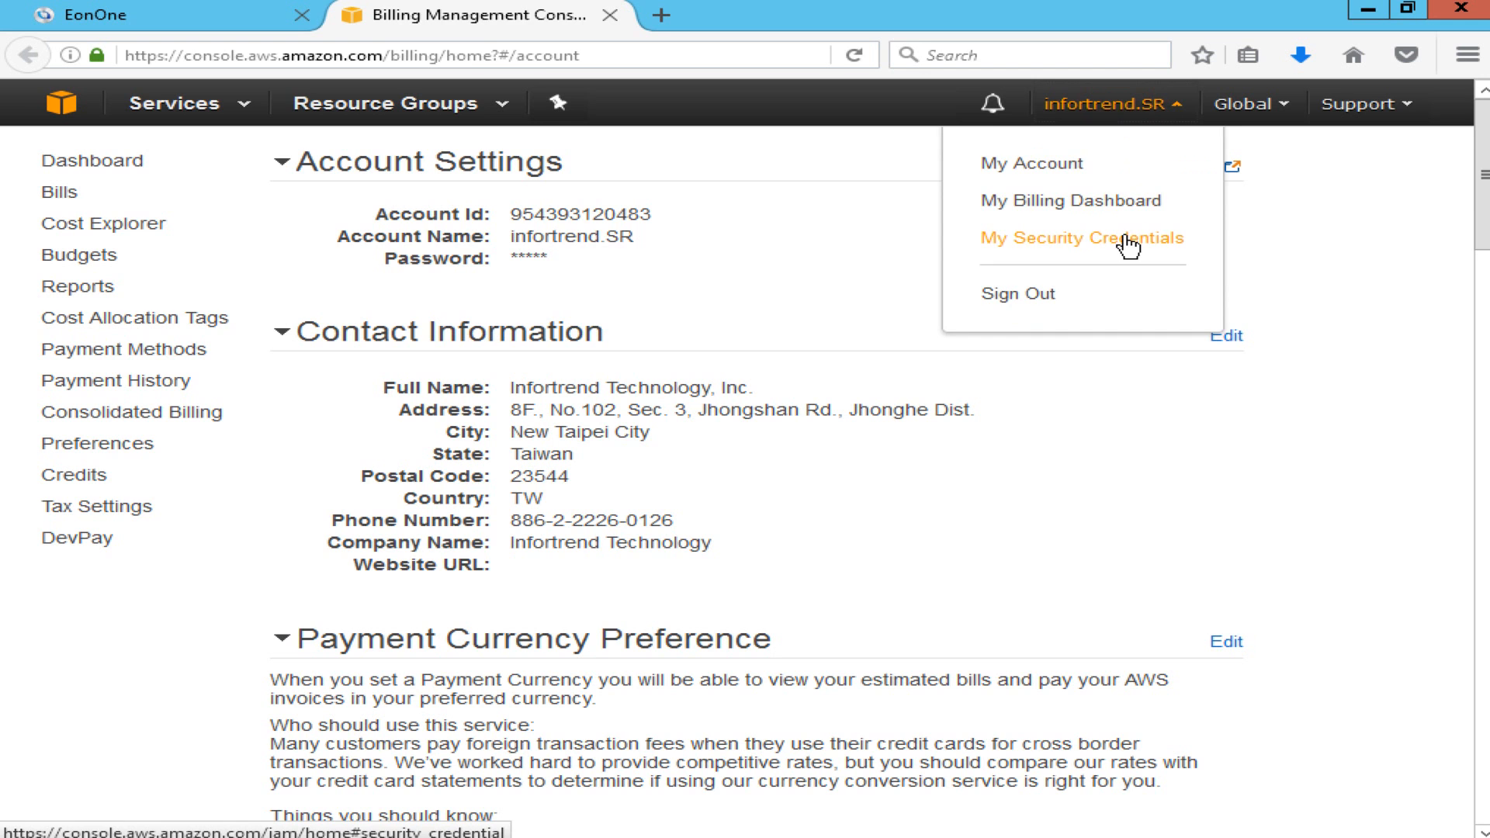
left_click(1128, 239)
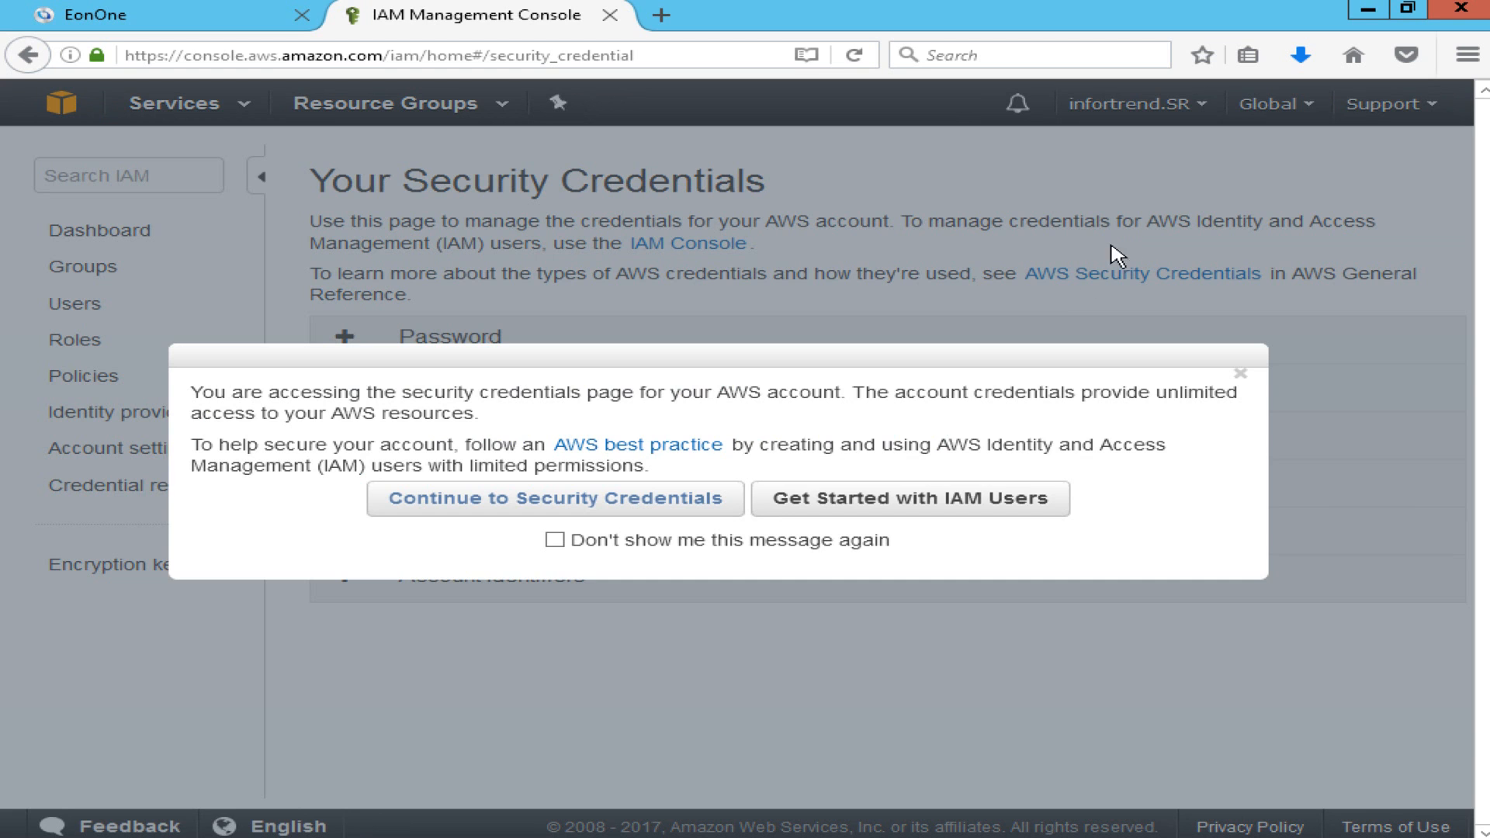
left_click(1021, 502)
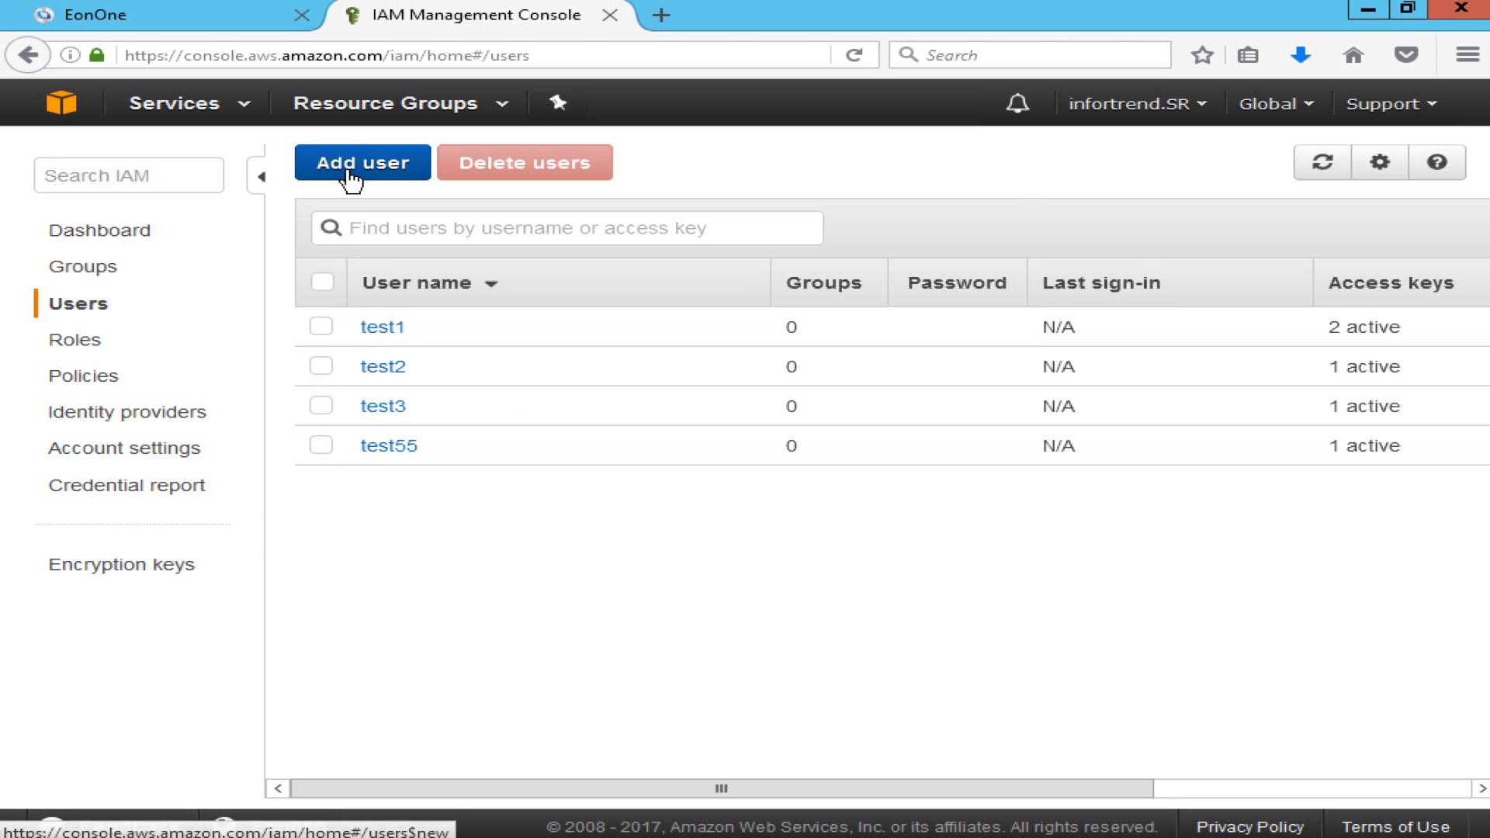
left_click(351, 175)
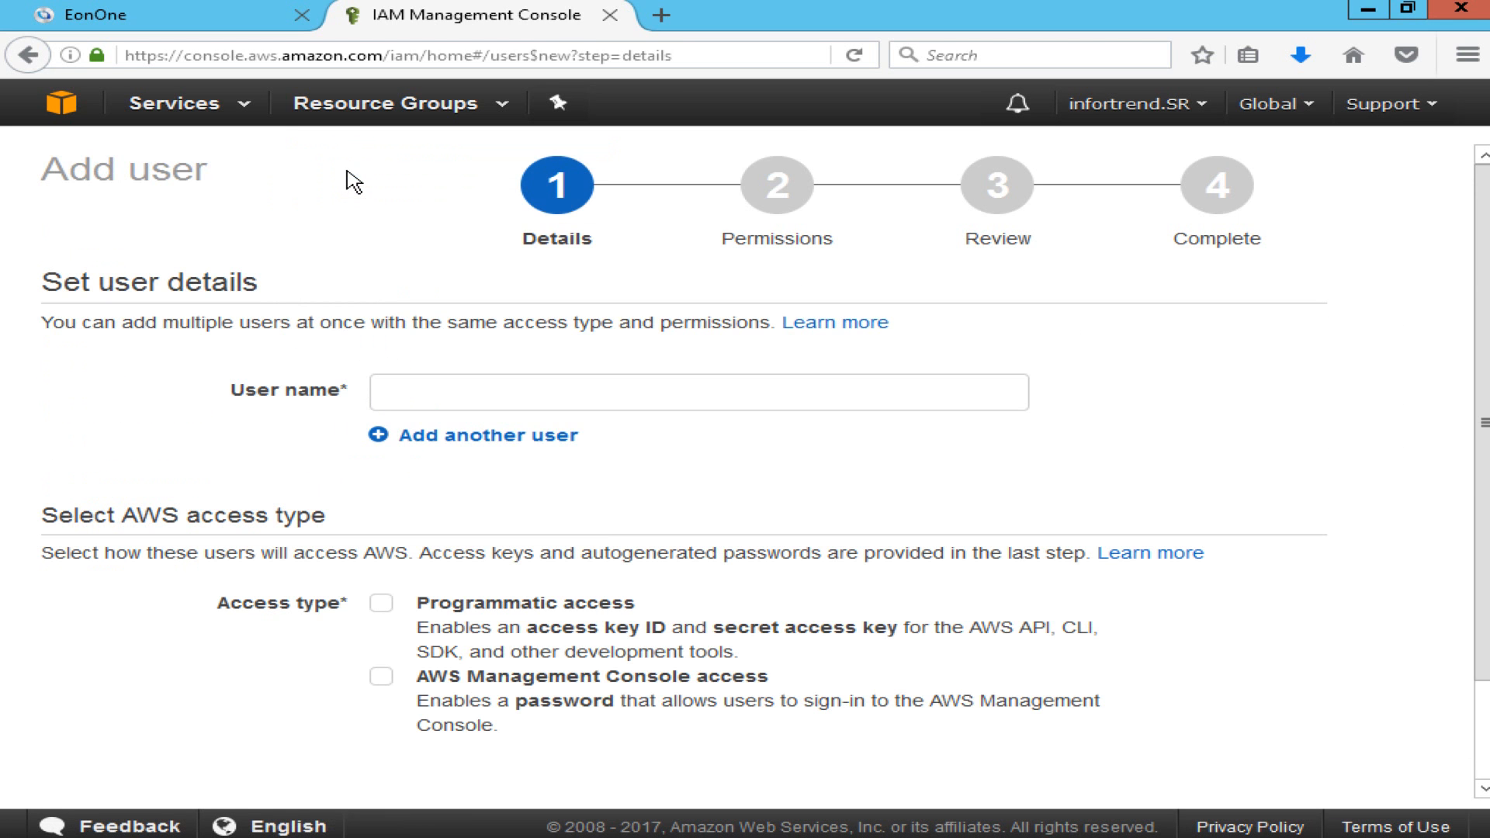
left_click(433, 388)
type("User1")
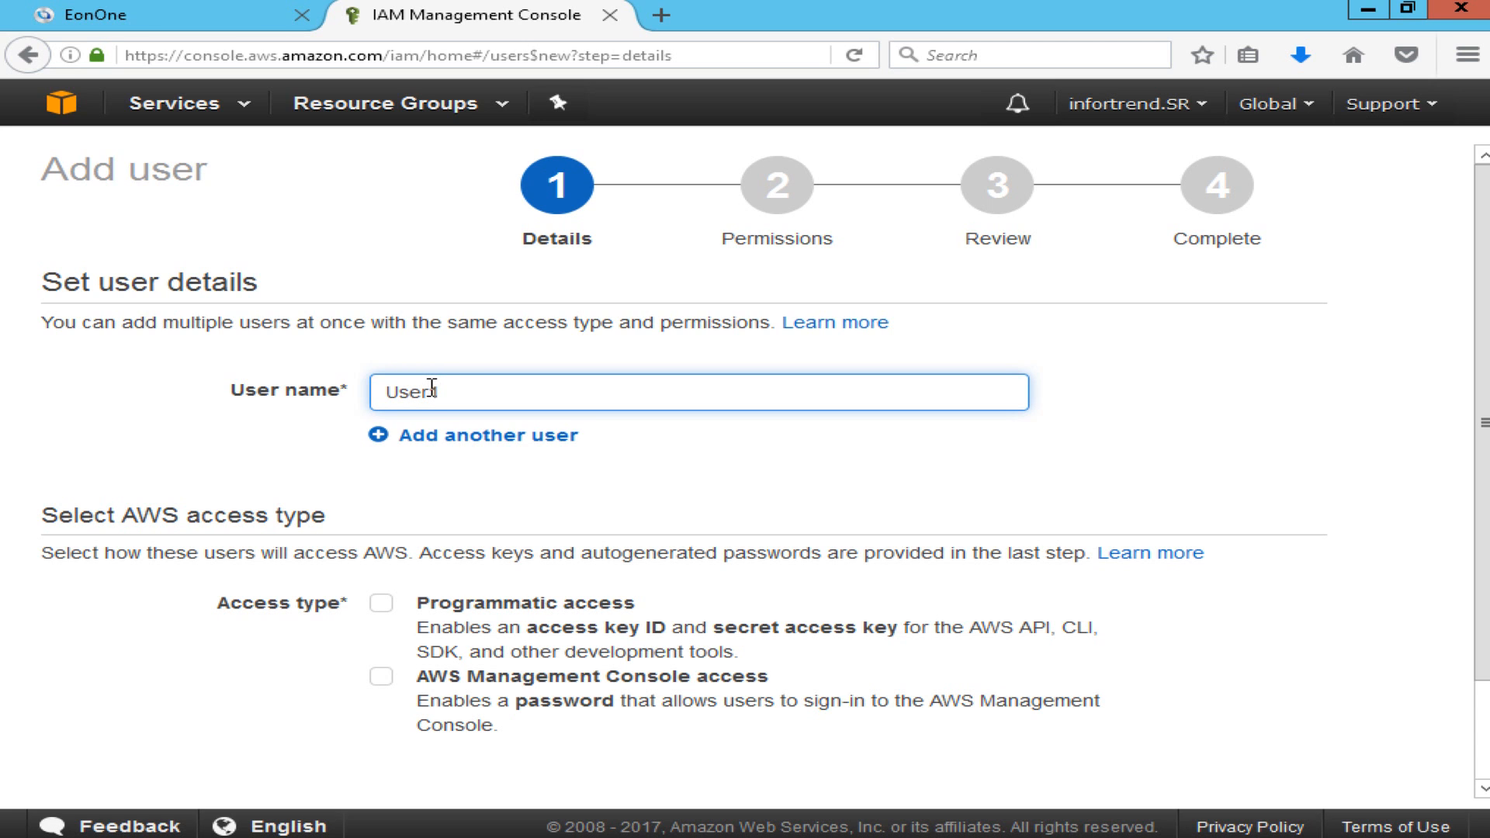
left_click(382, 604)
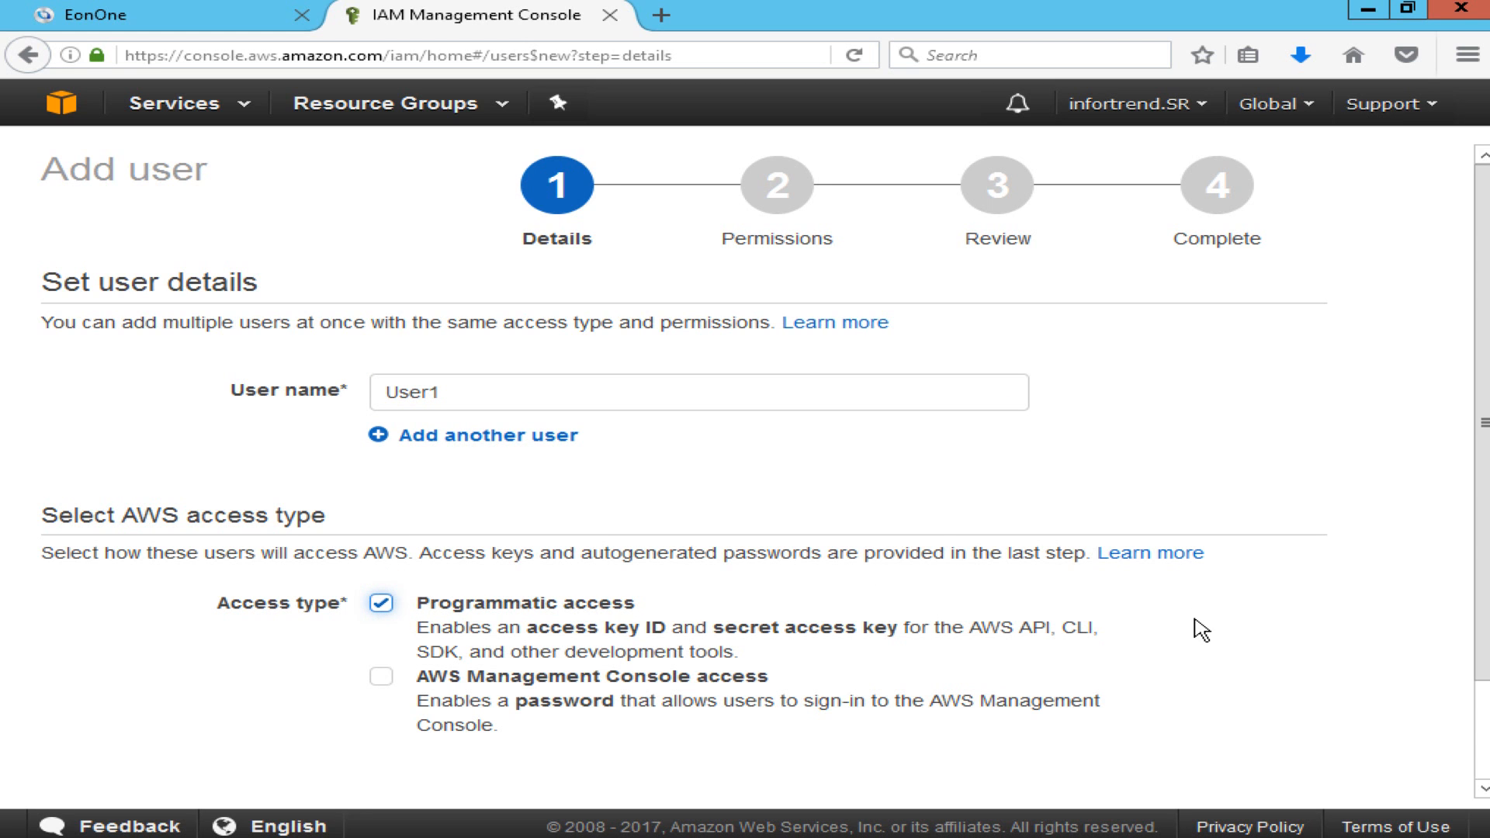
scroll(1201, 630, "down", 3)
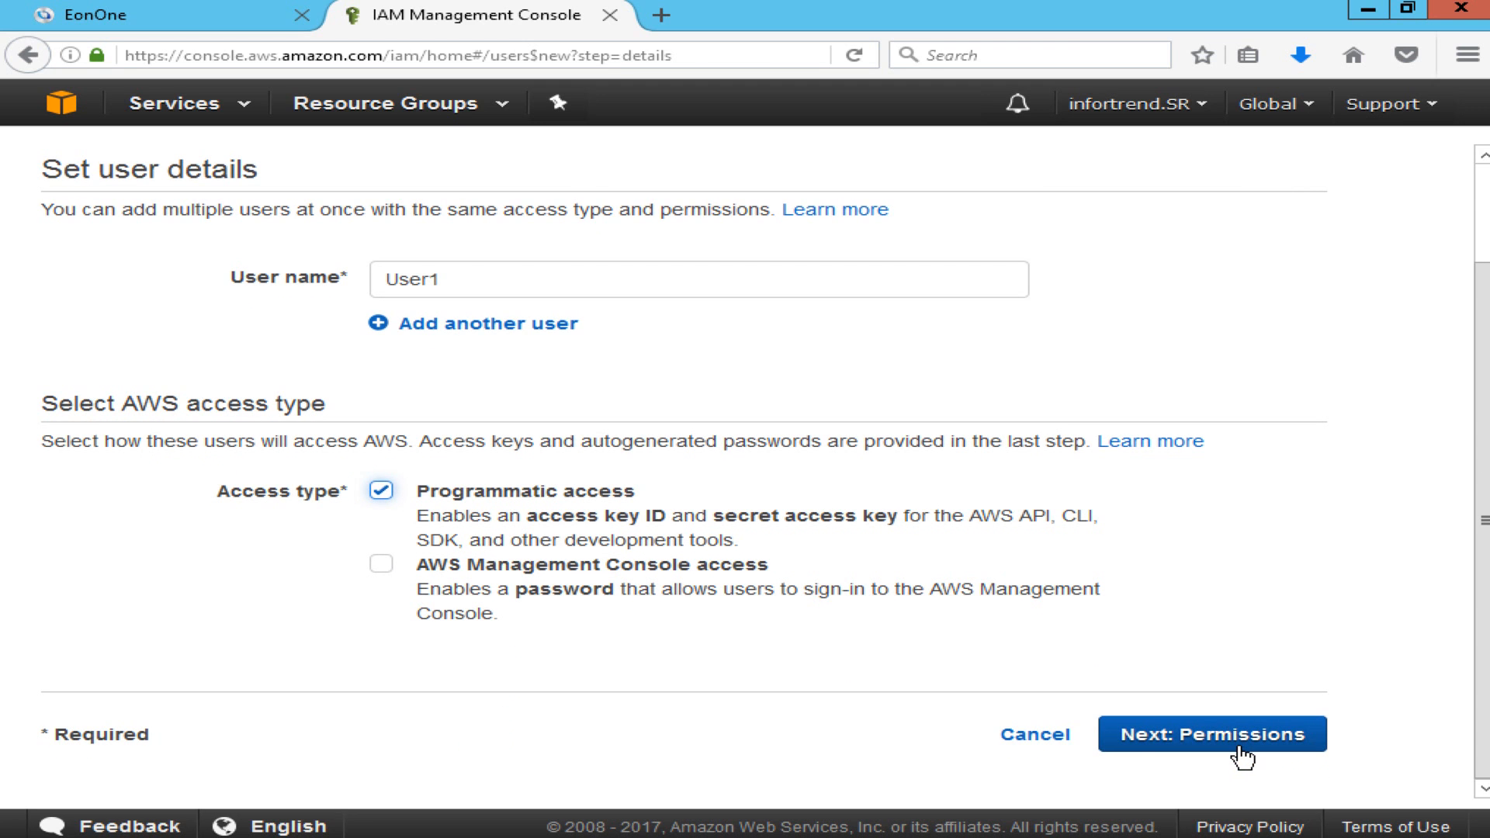
left_click(1242, 757)
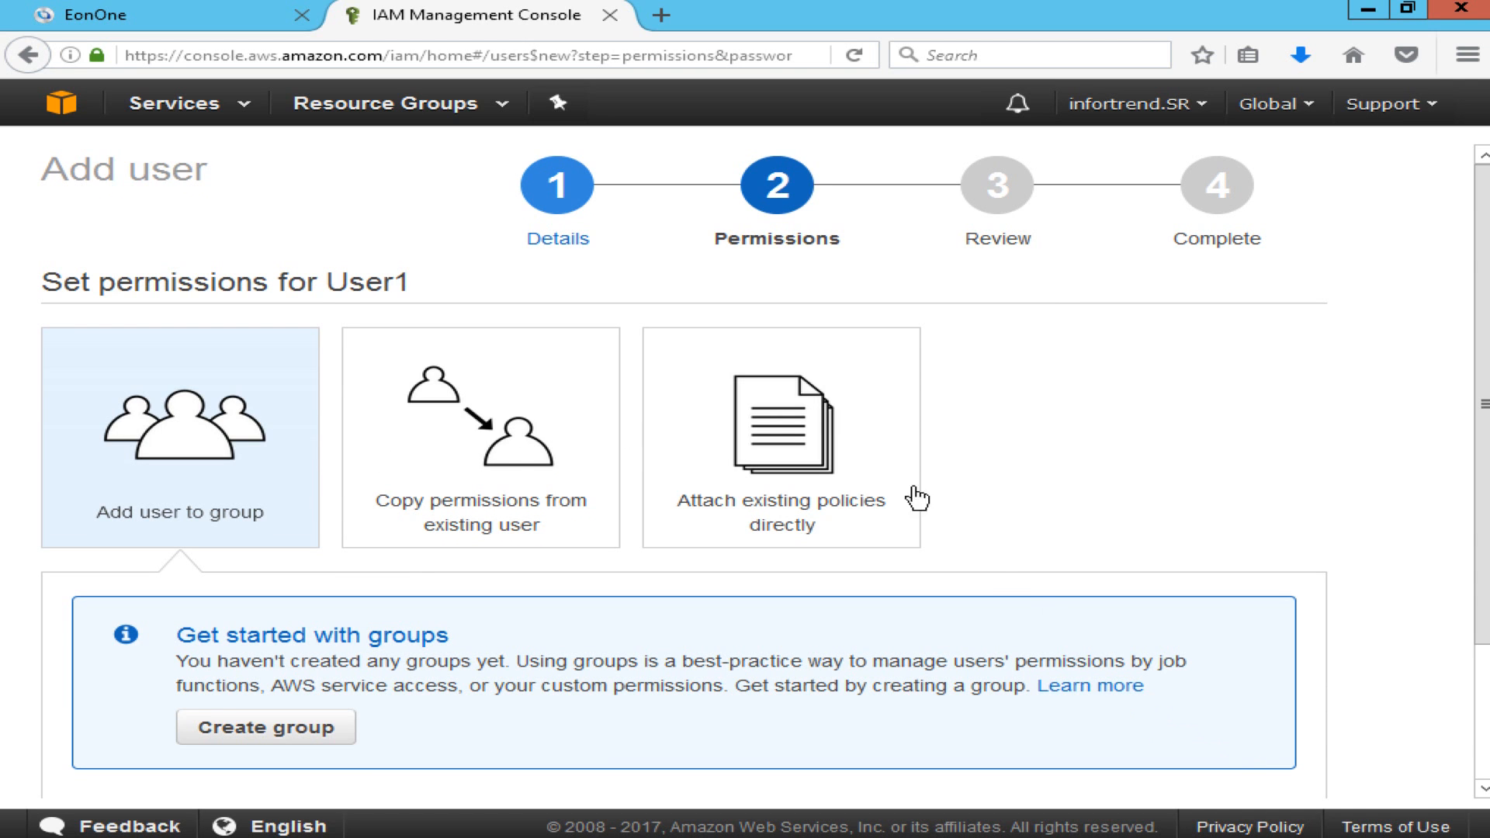
Attach the AmazonS3FullAccess policy directly, review, and create User1.
left_click(890, 479)
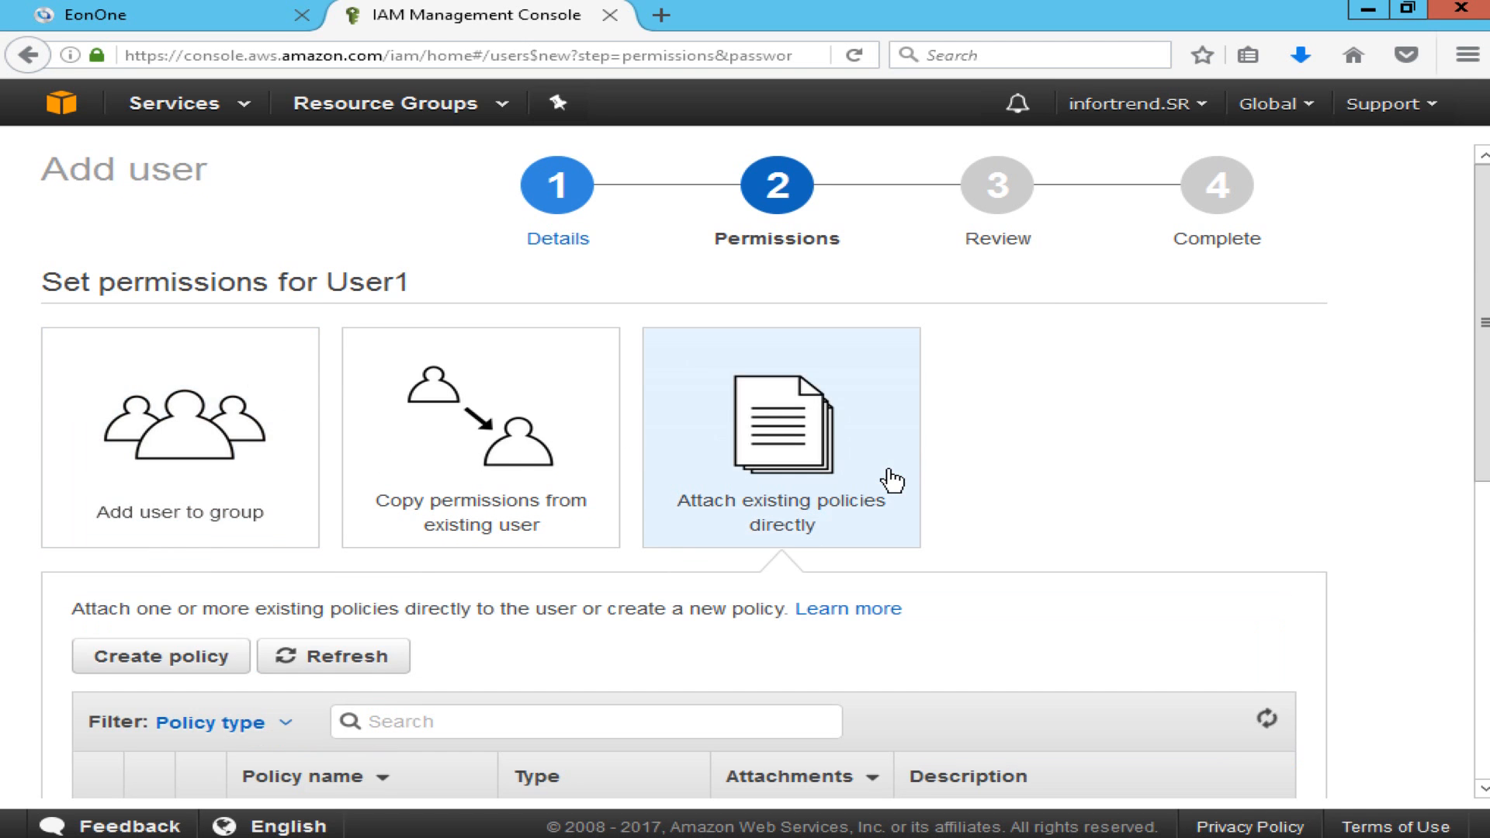
scroll(1000, 496, "down", 4)
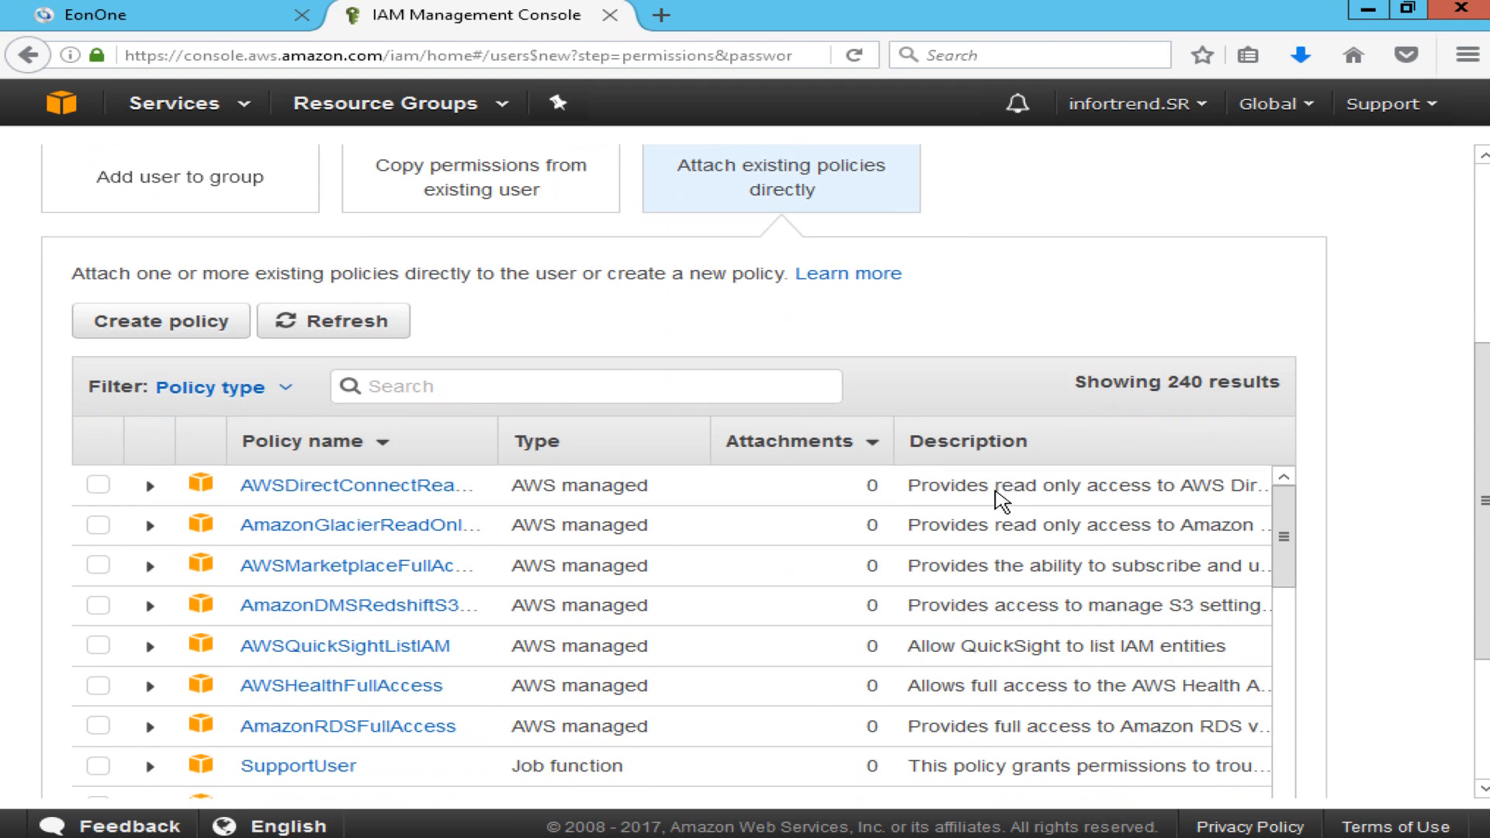
left_click(516, 392)
type("S3")
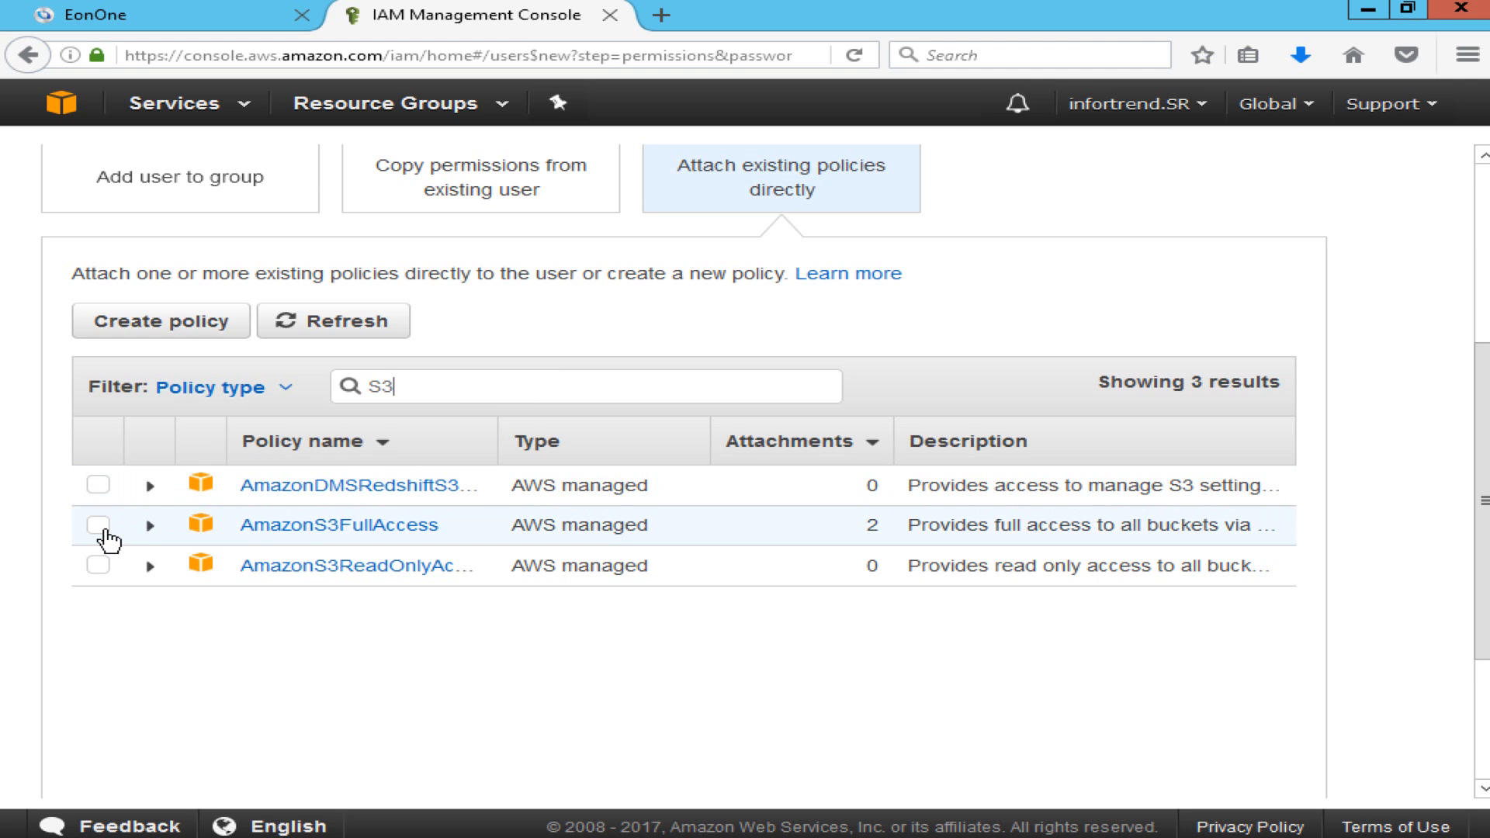
left_click(100, 528)
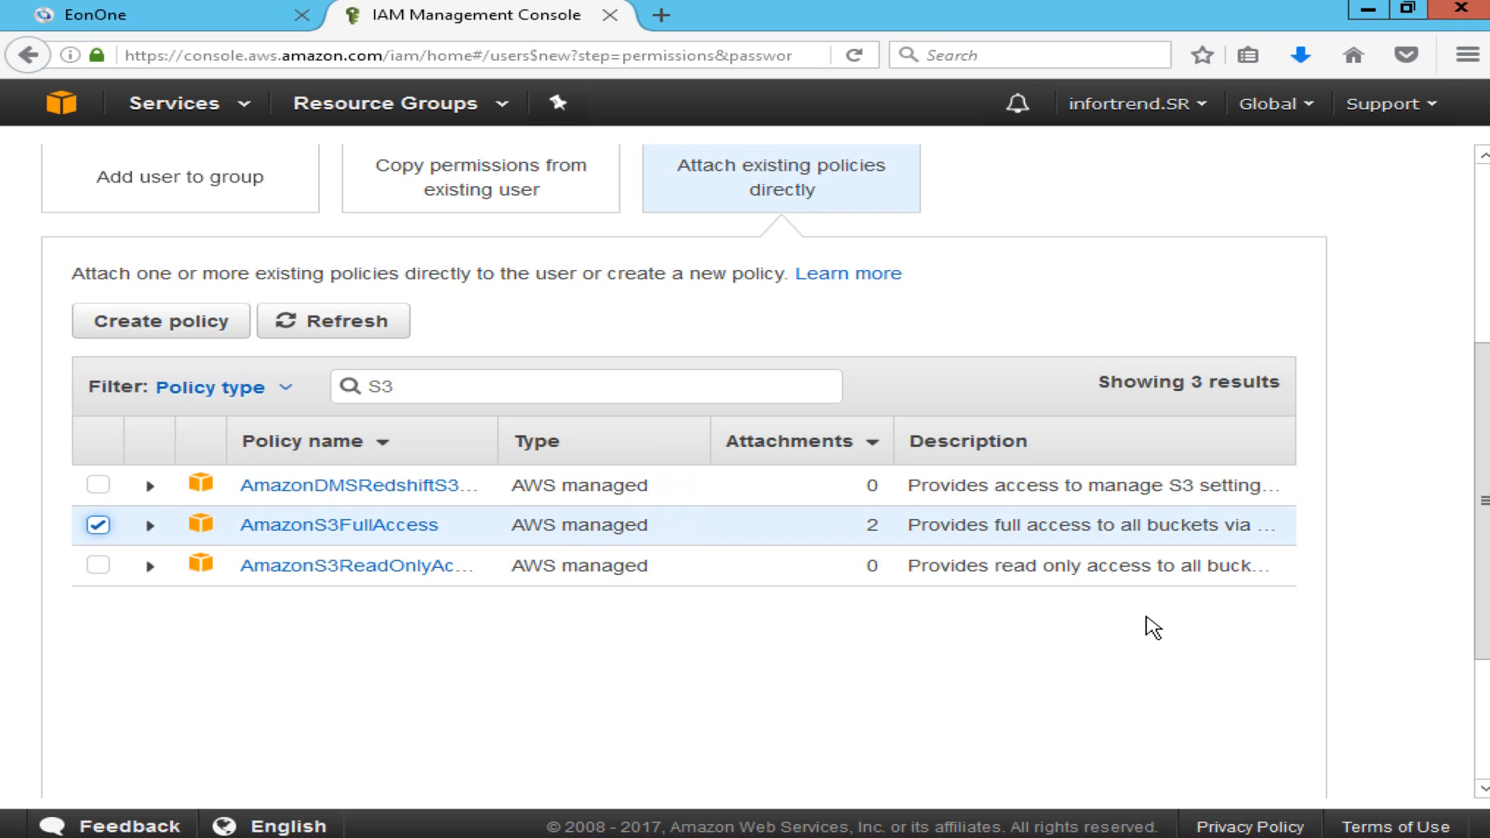
scroll(1154, 627, "down", 3)
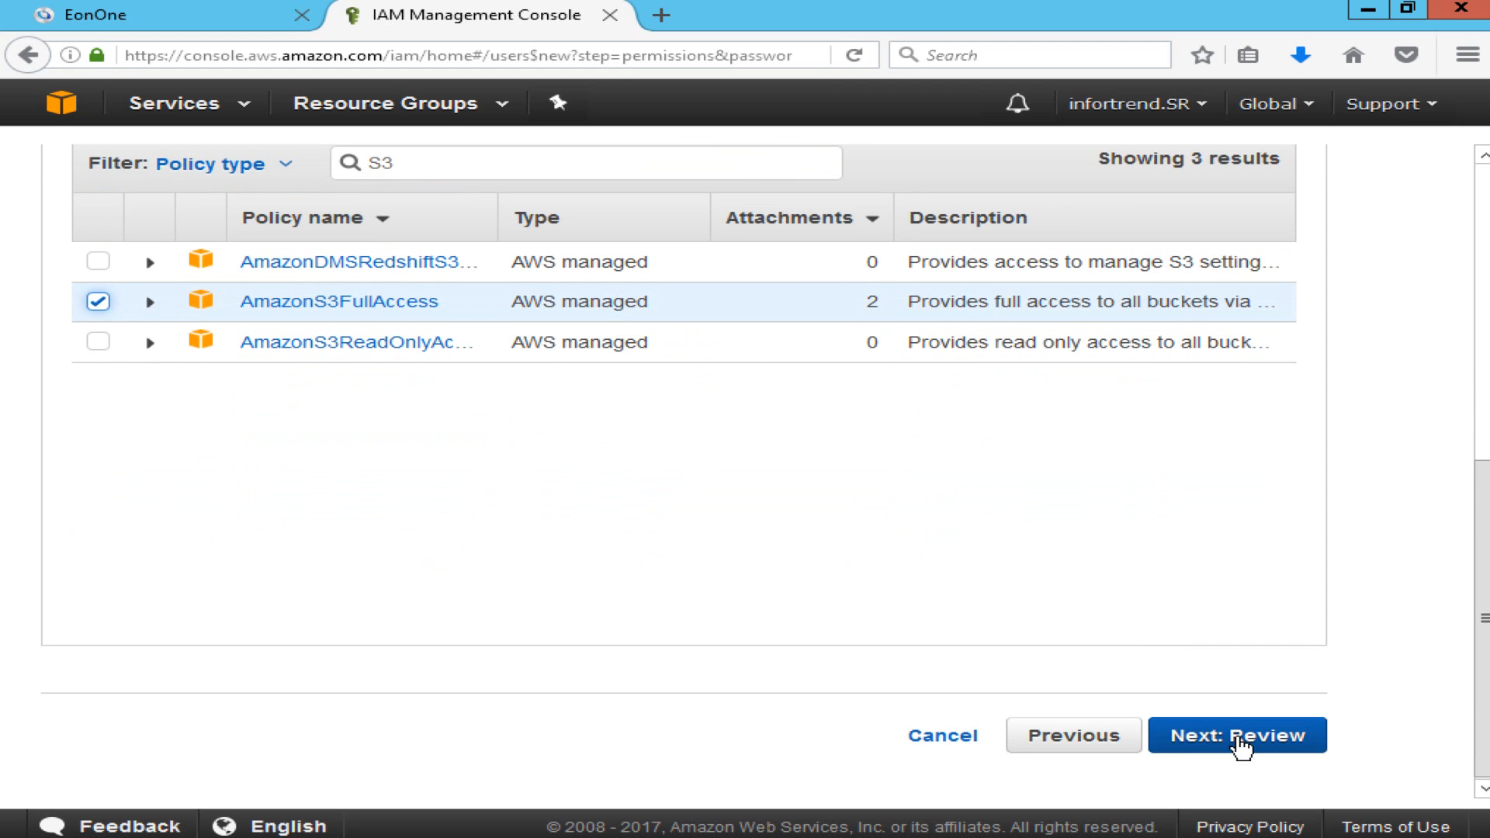
left_click(1240, 753)
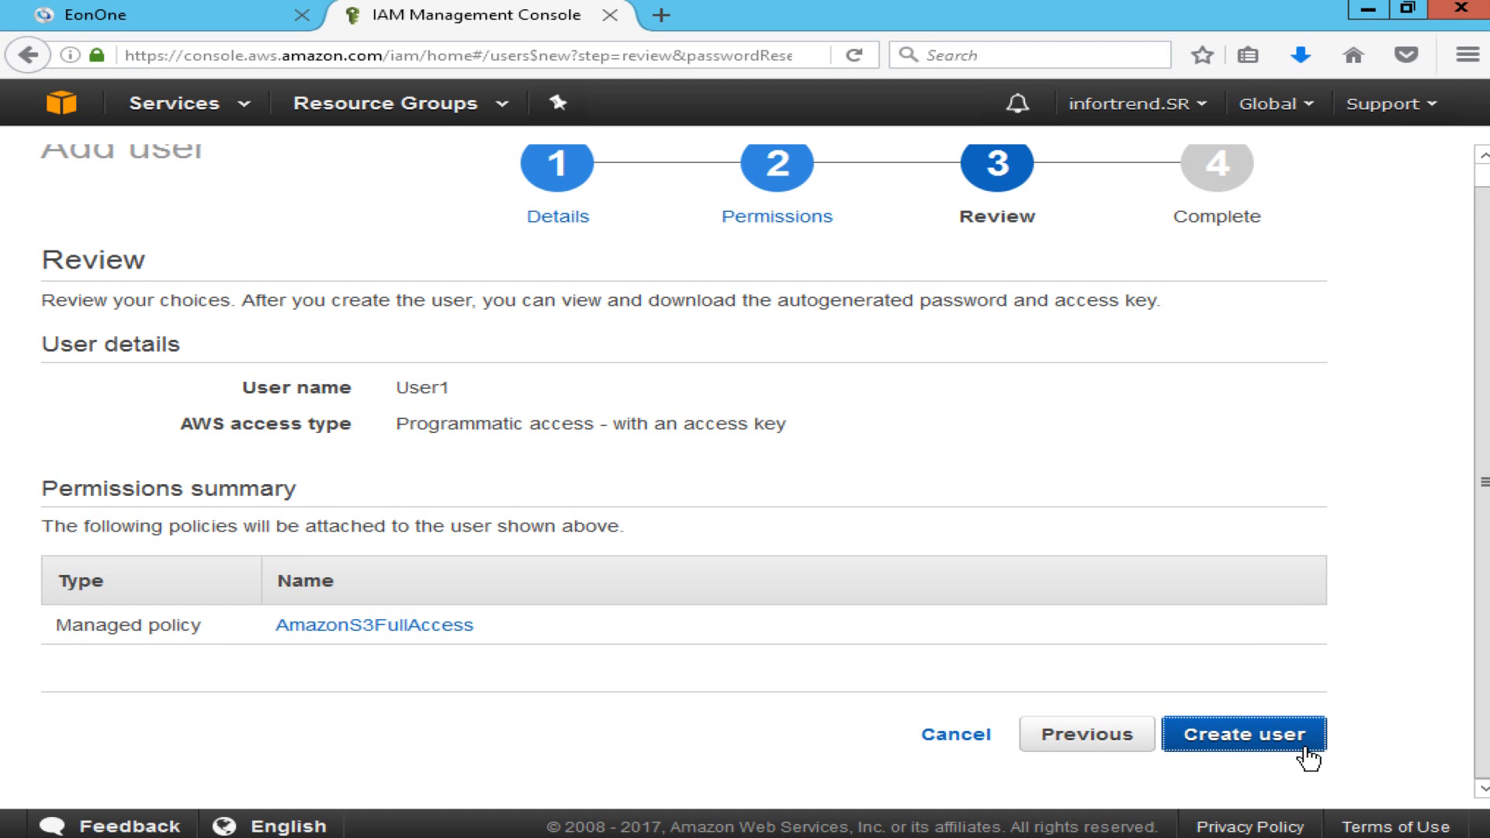
left_click(1309, 755)
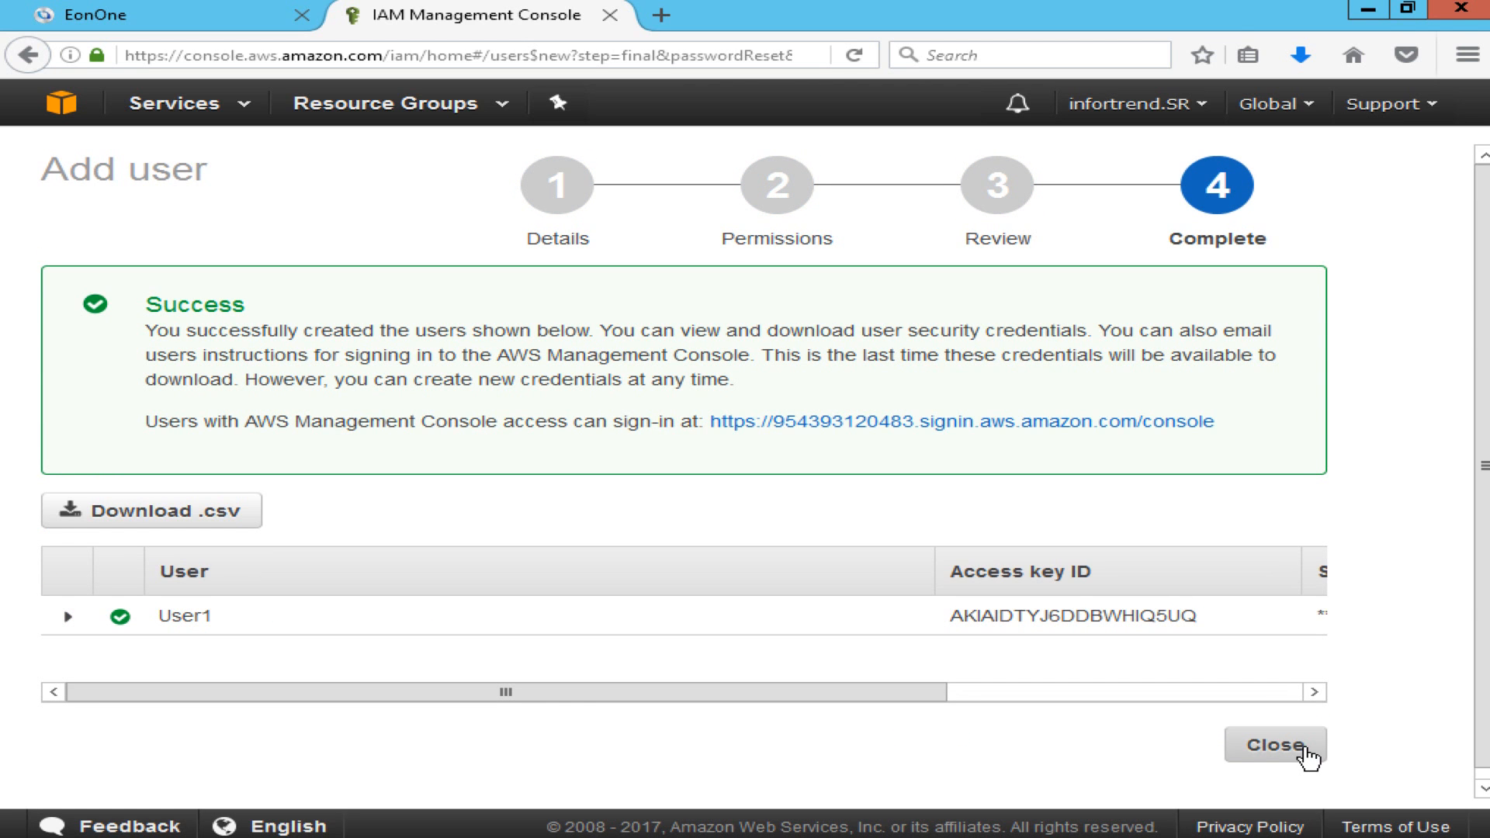
Show User1's secret access key and save credentials.csv.
left_click_drag(920, 690, 1216, 677)
left_click(1015, 618)
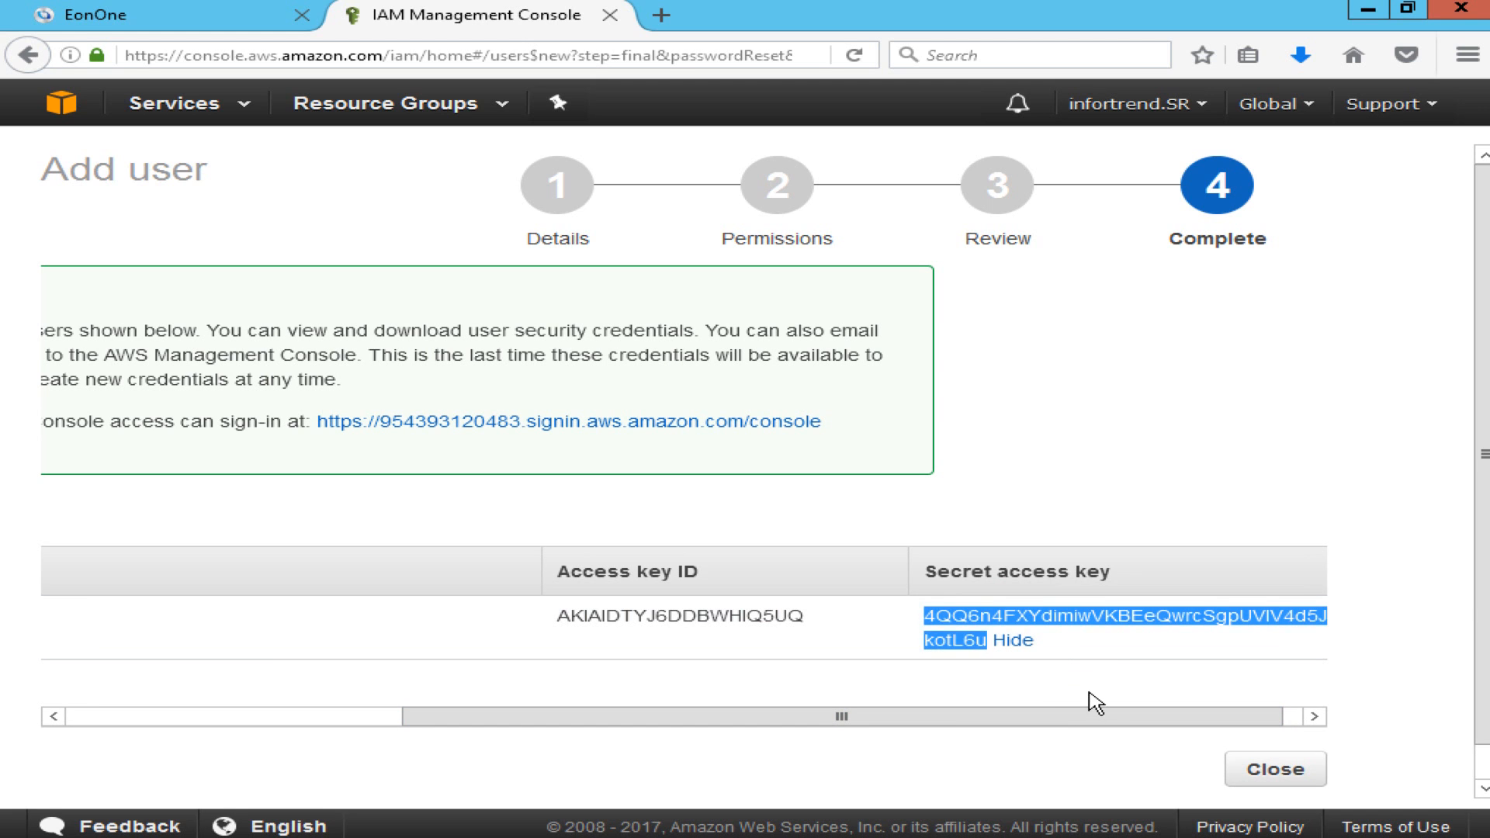
left_click(1091, 693)
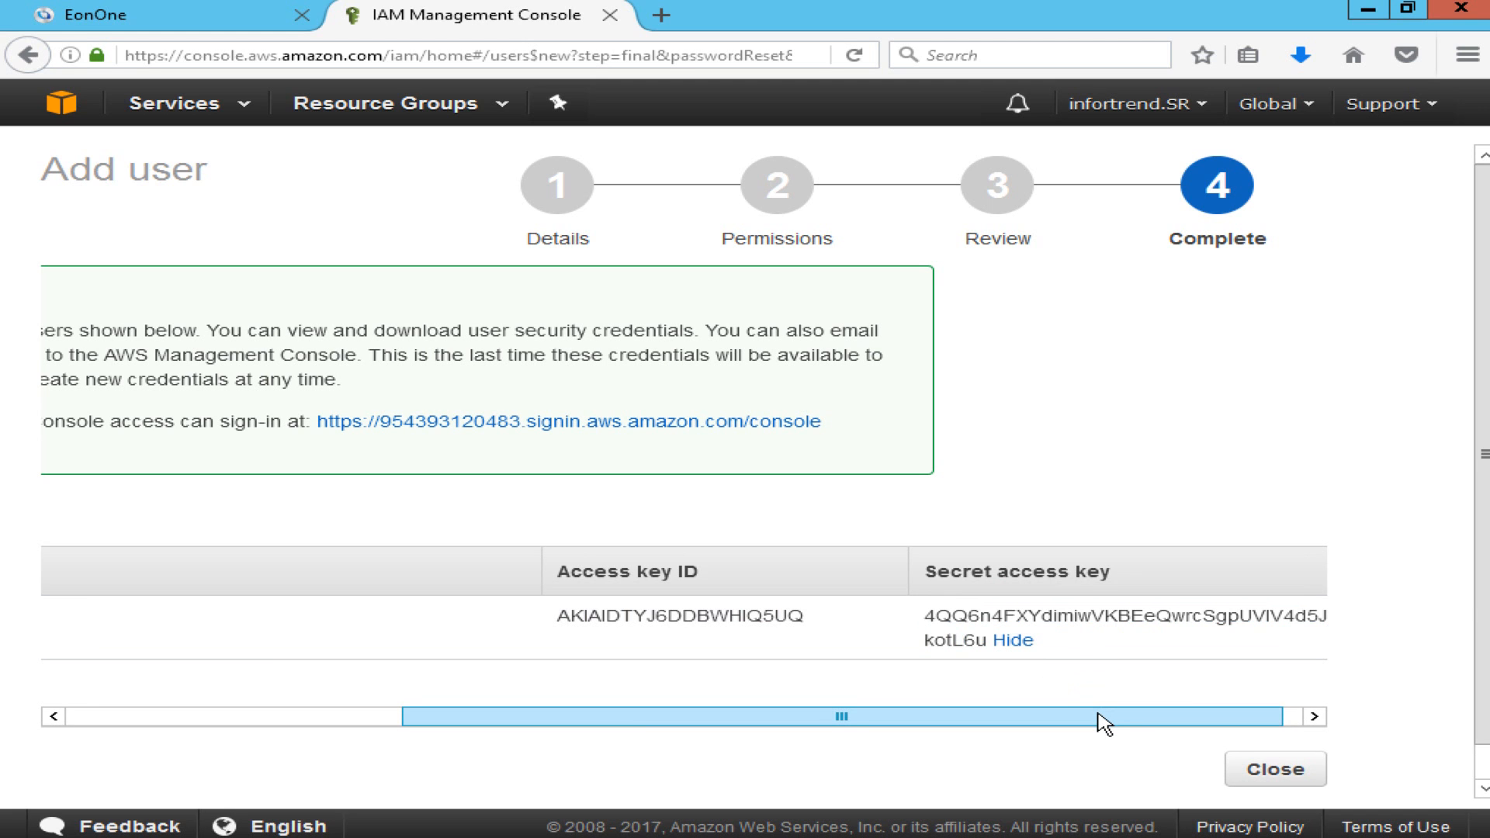
left_click_drag(1098, 721, 675, 719)
left_click(232, 518)
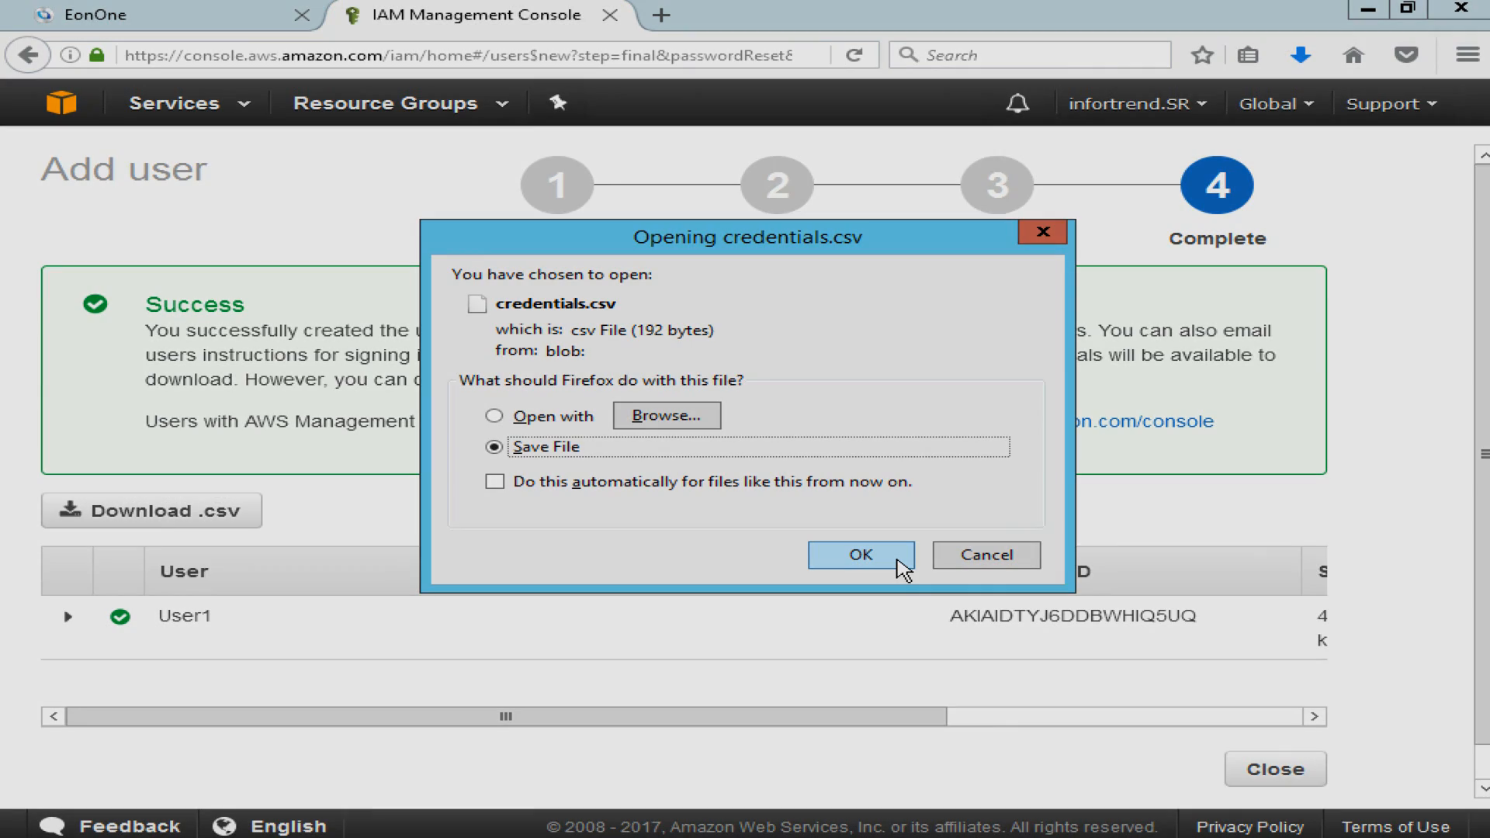
left_click(899, 560)
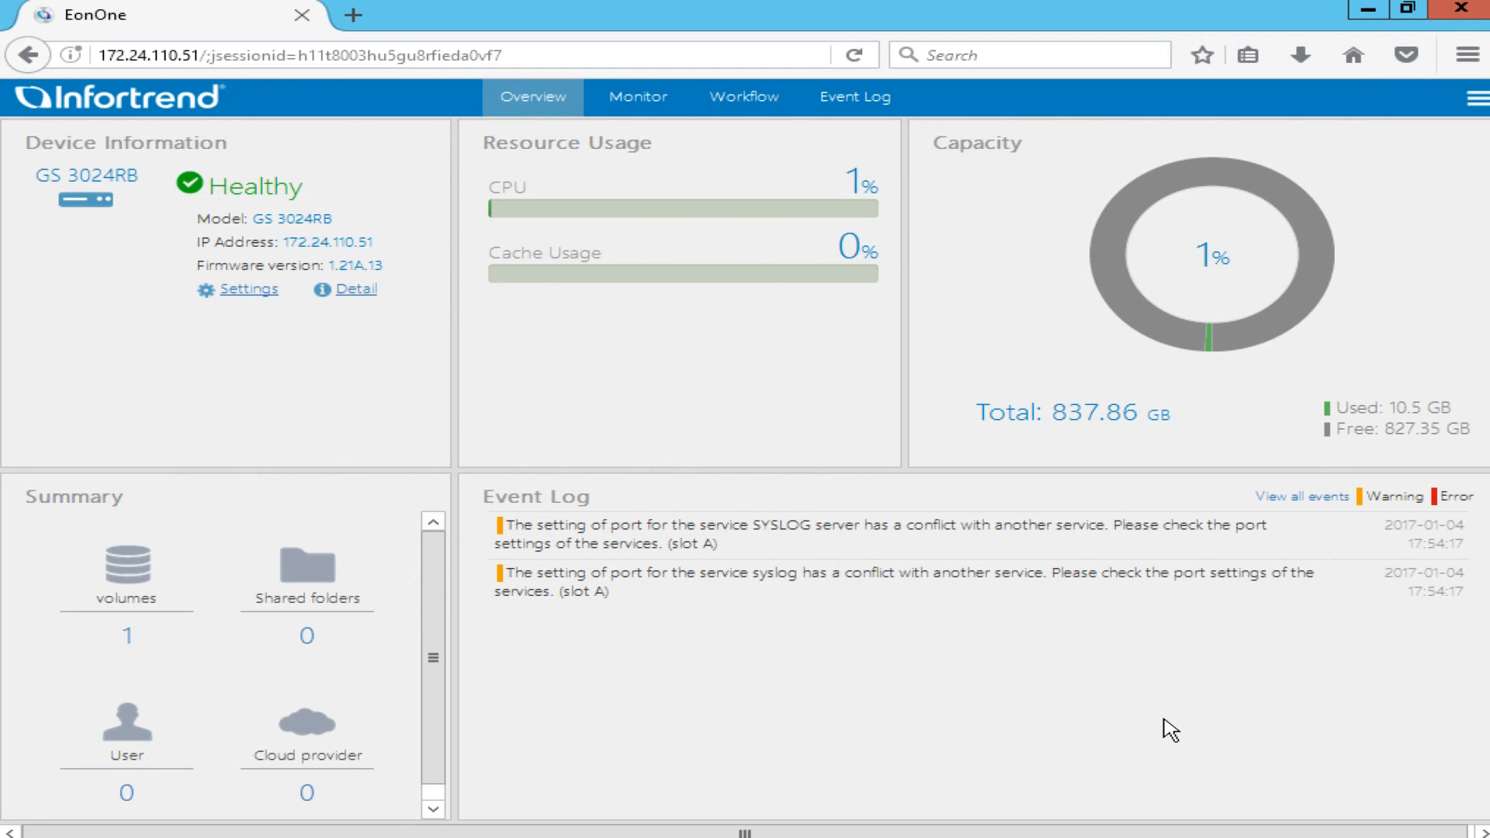
Open the Add form on the Cloud provider tab under Settings > Backup & Restore > Cloud.
left_click(225, 293)
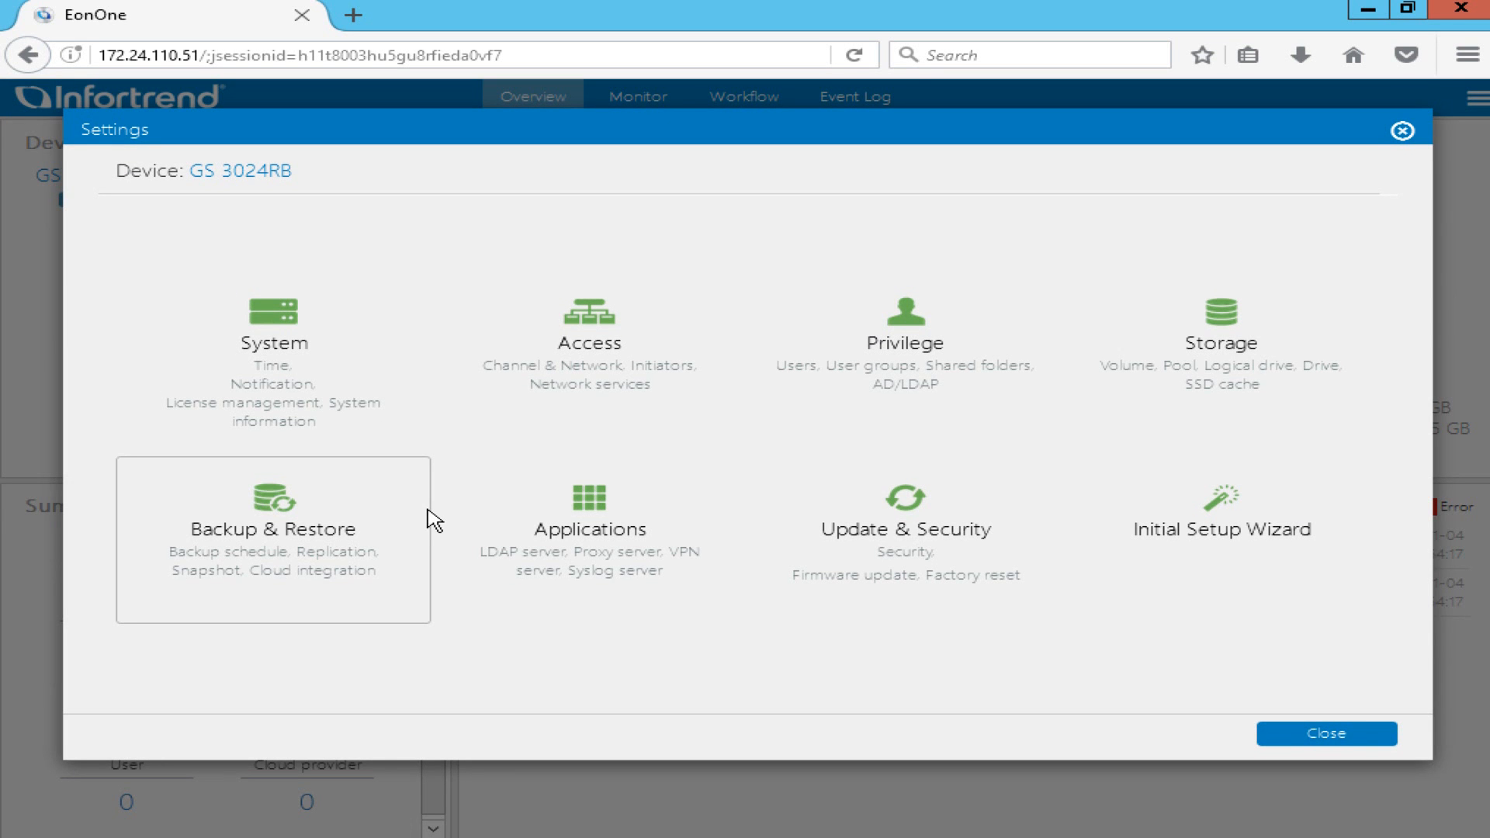
left_click(403, 519)
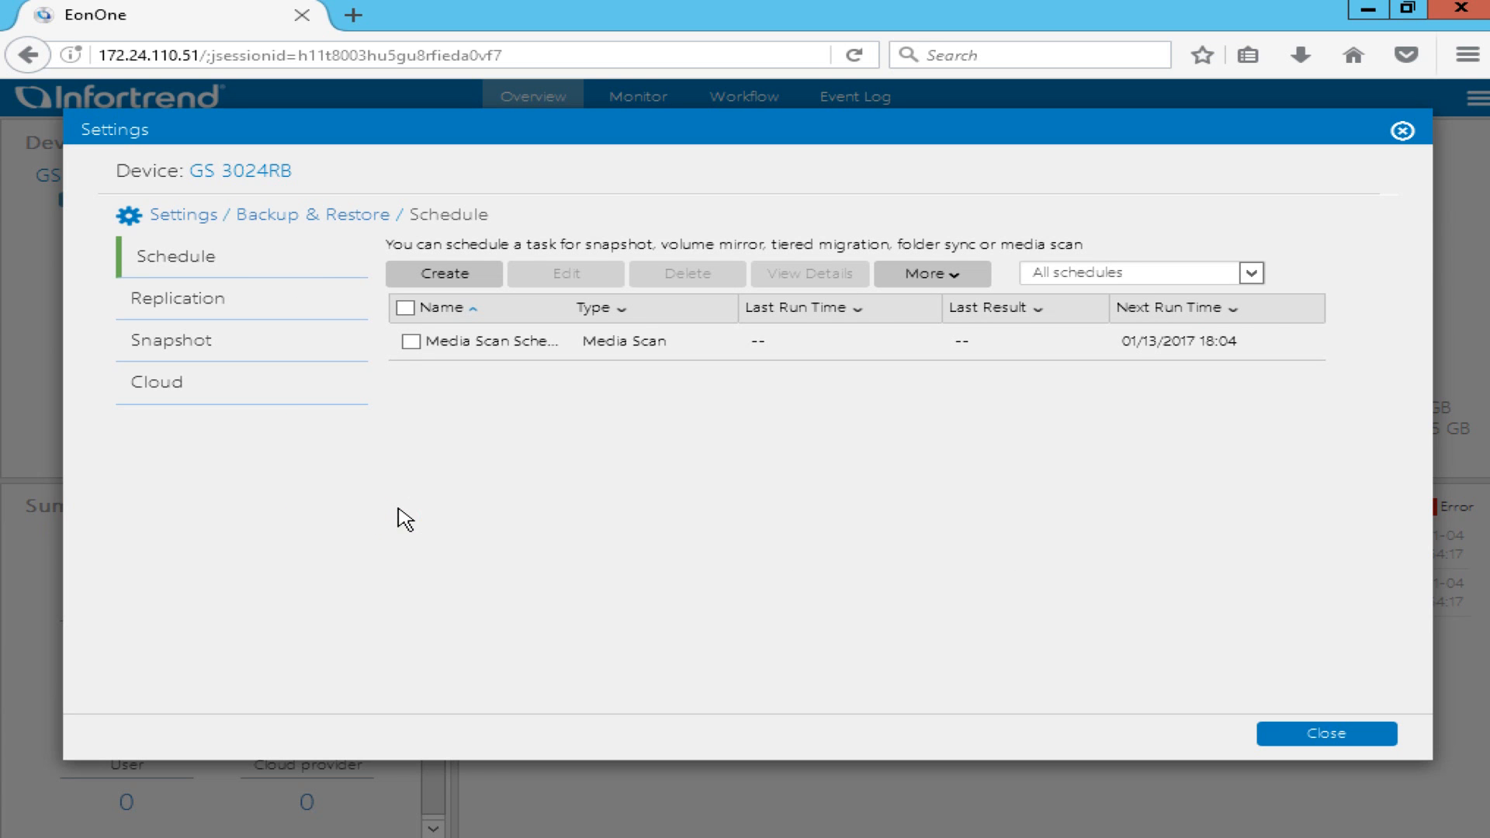
left_click(289, 398)
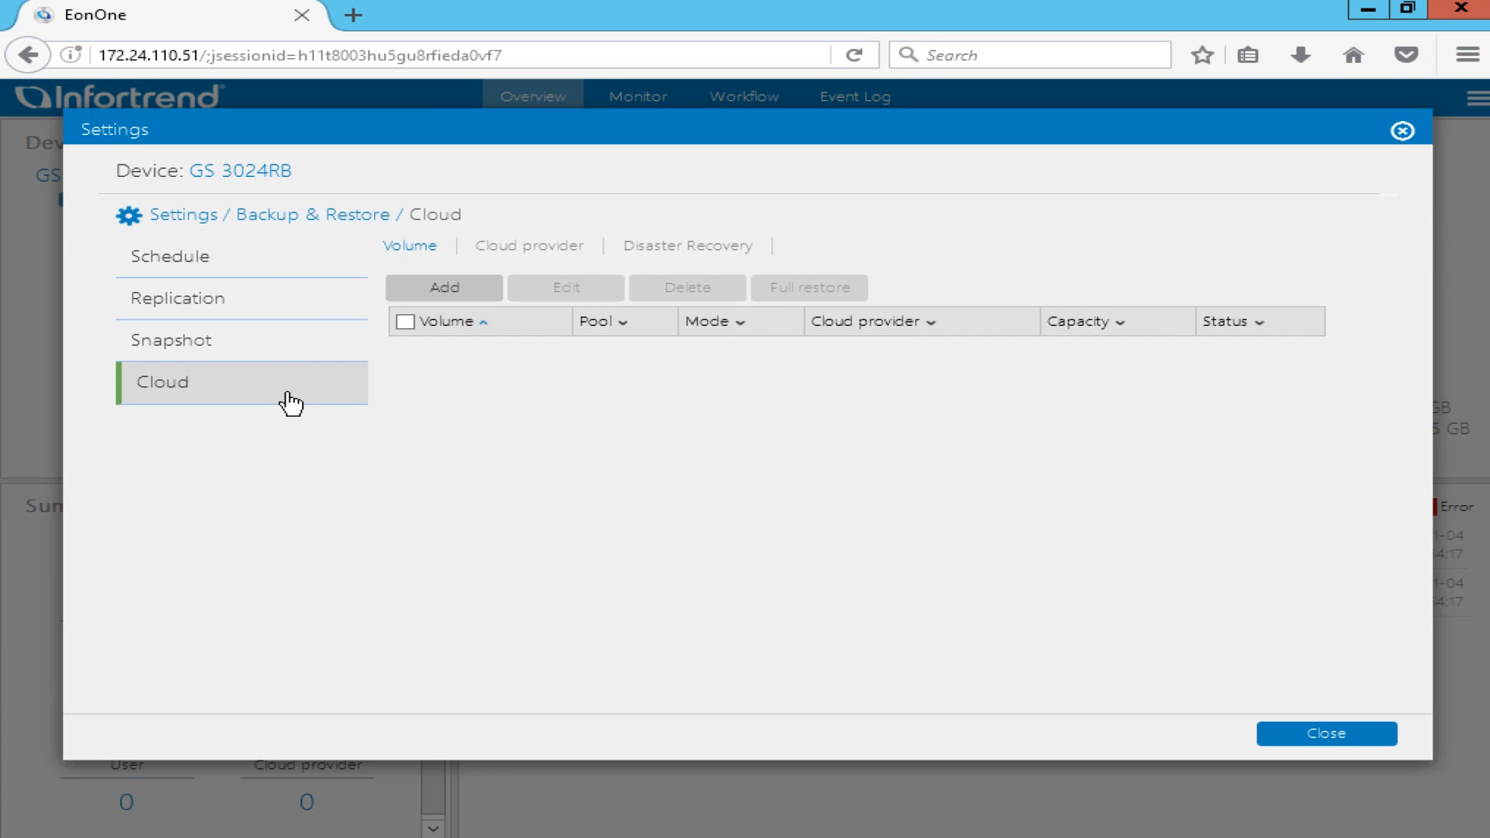
left_click(569, 247)
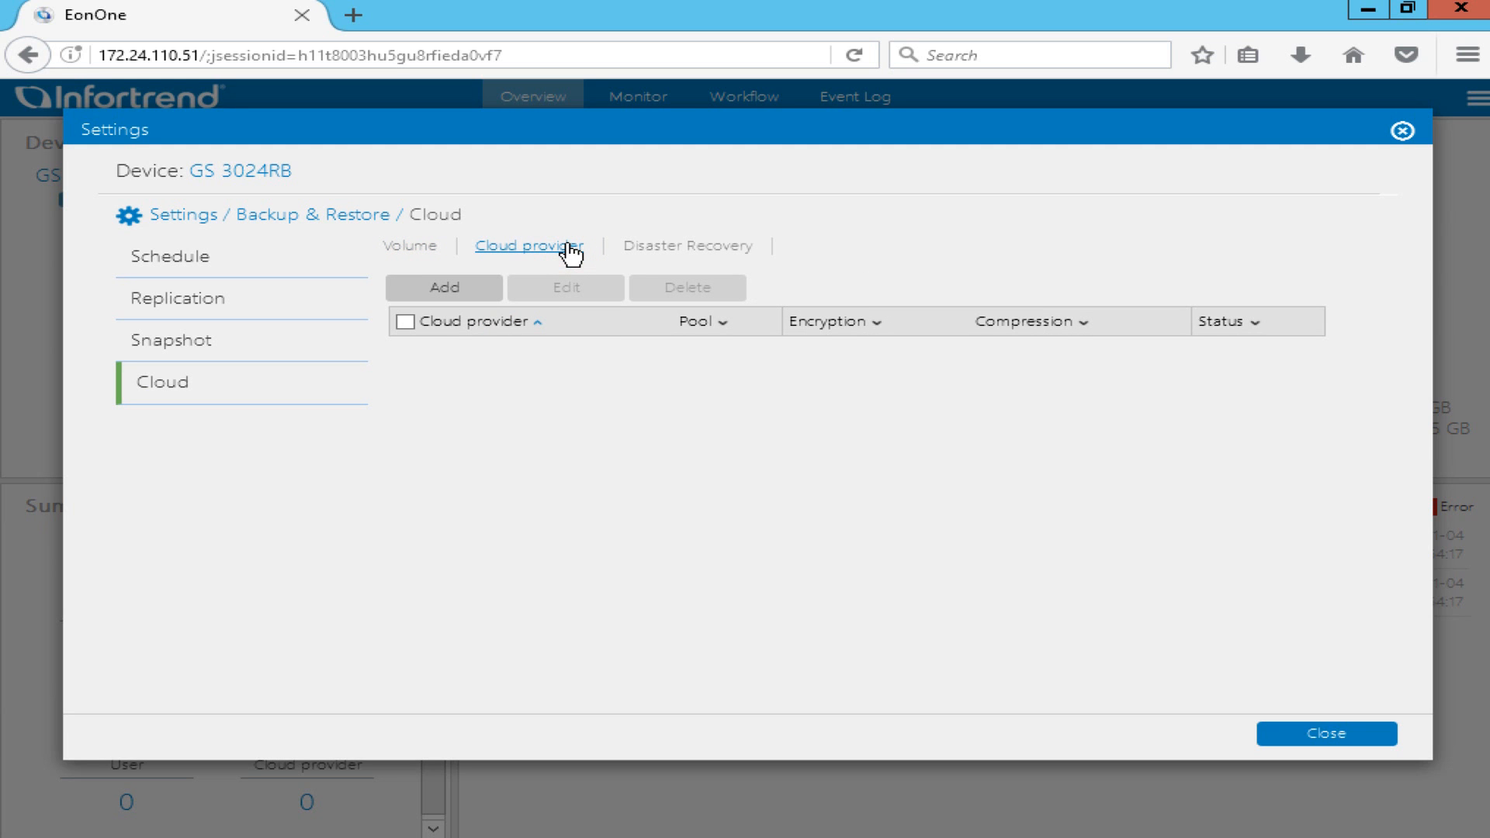
left_click(478, 291)
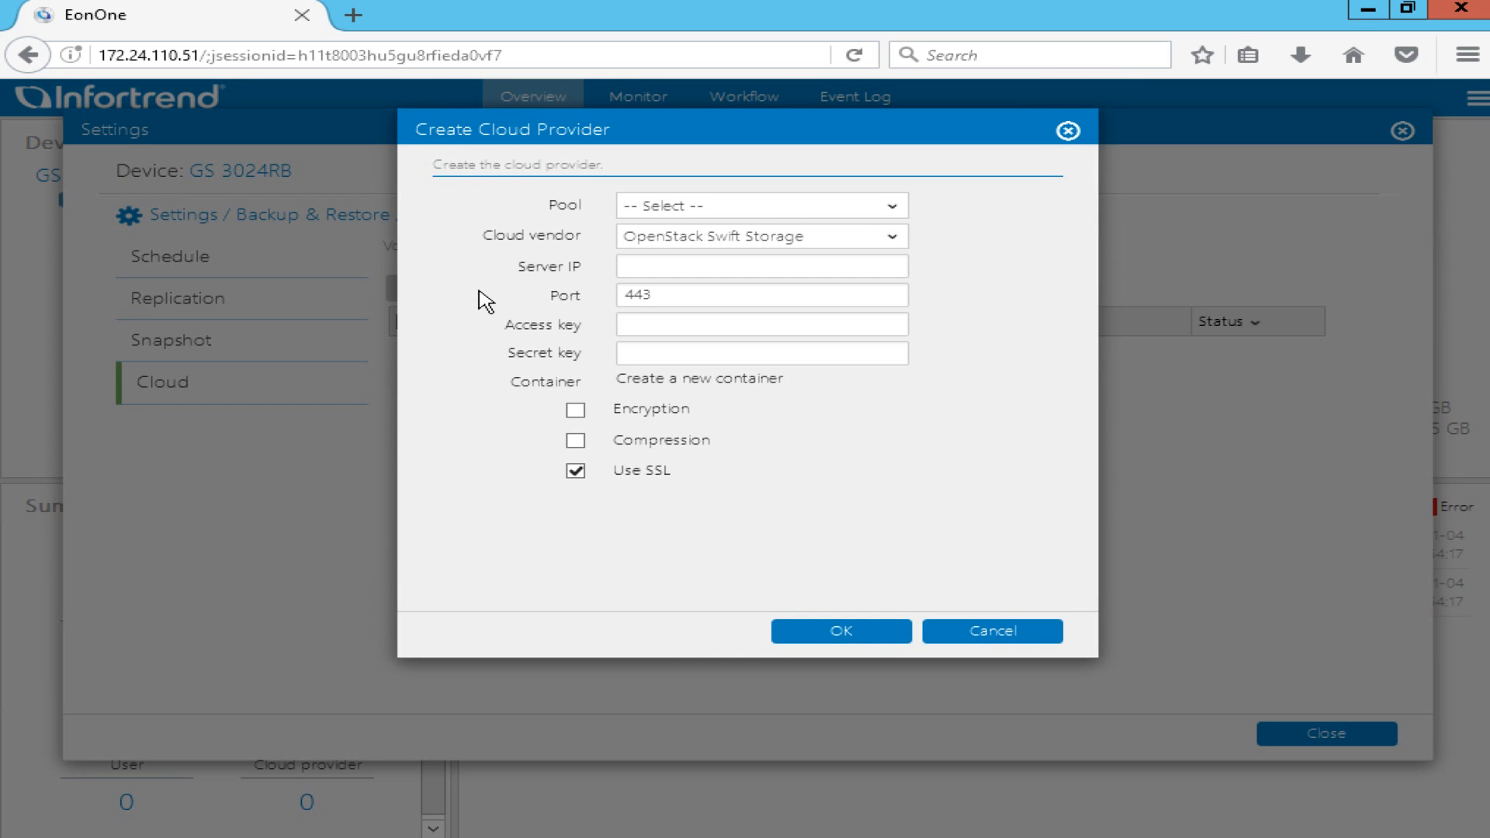
Choose Pool-1 and the Amazon S3 Storage vendor for the new cloud provider.
left_click(889, 207)
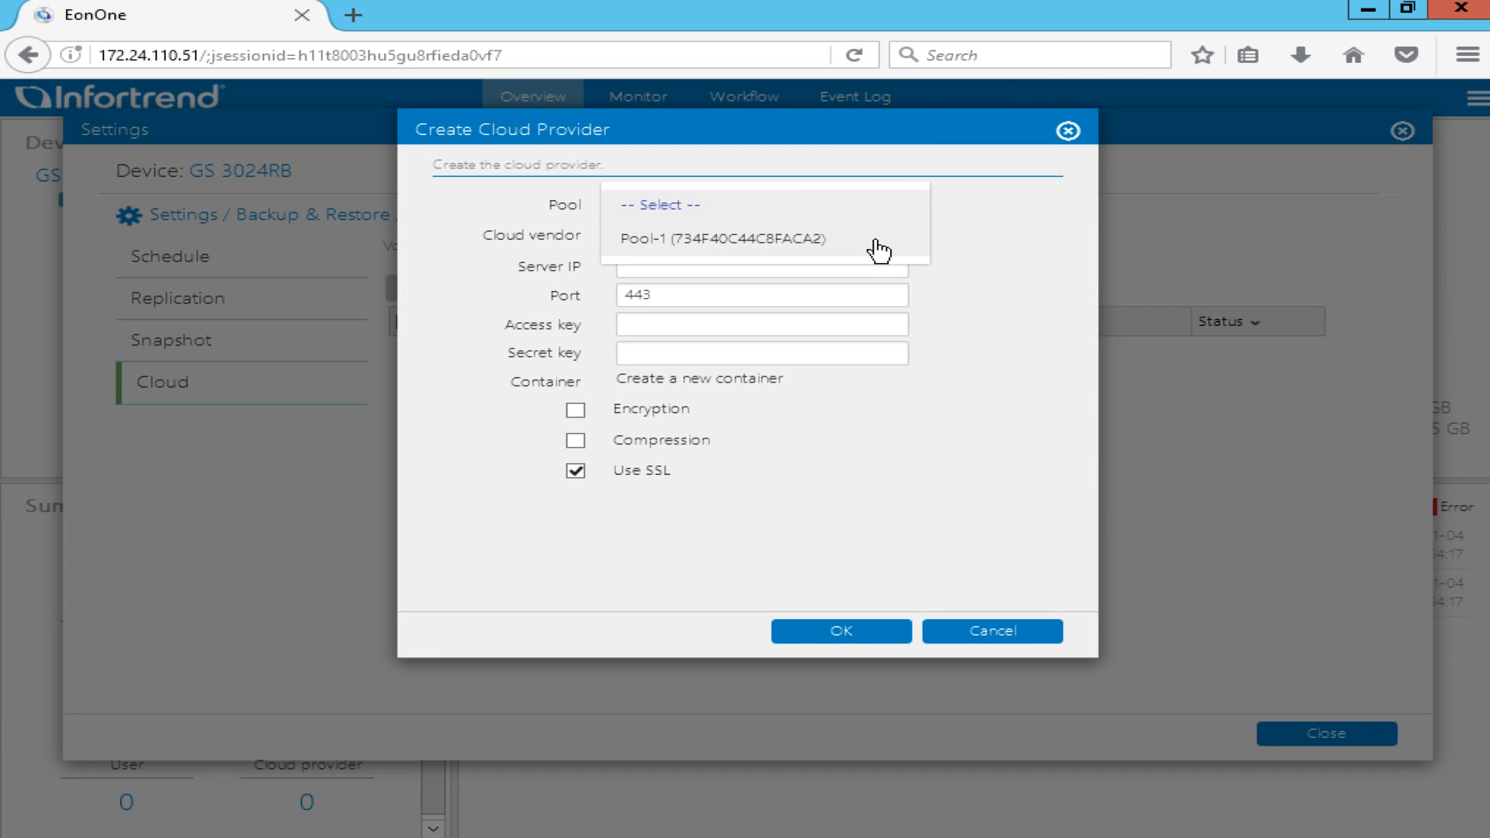
left_click(880, 239)
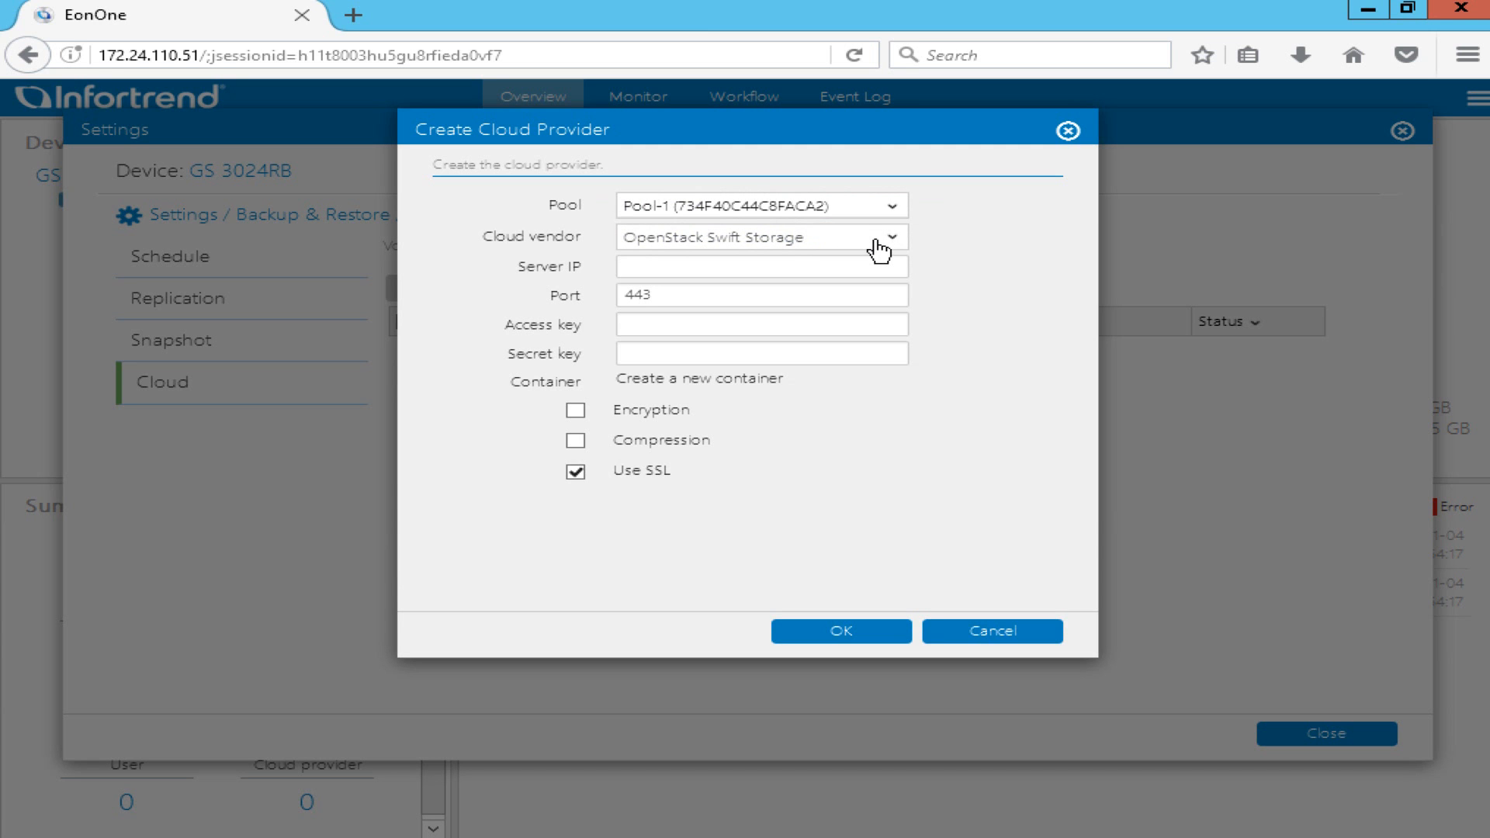
left_click(880, 250)
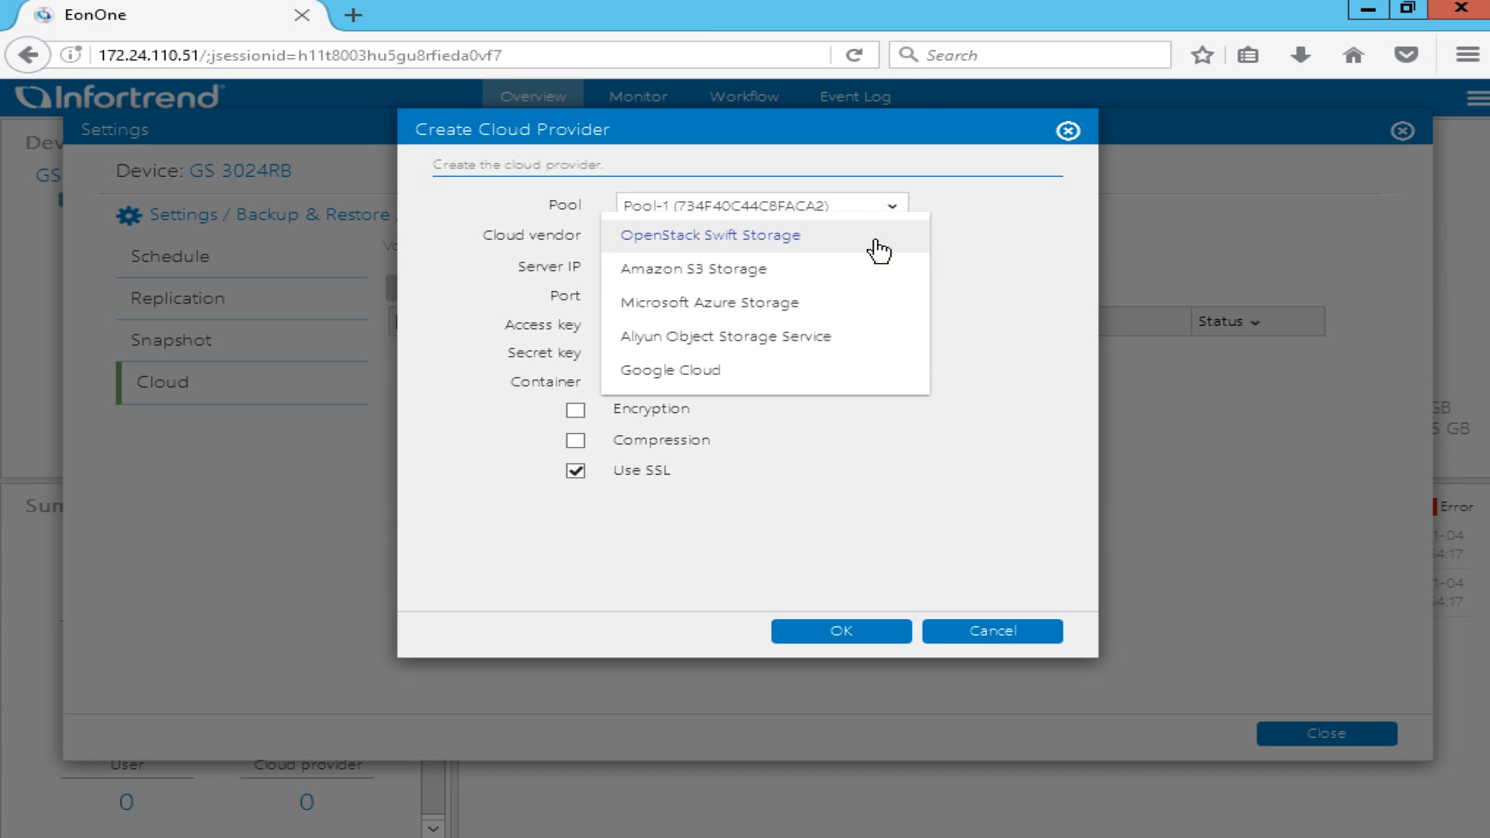
left_click(838, 279)
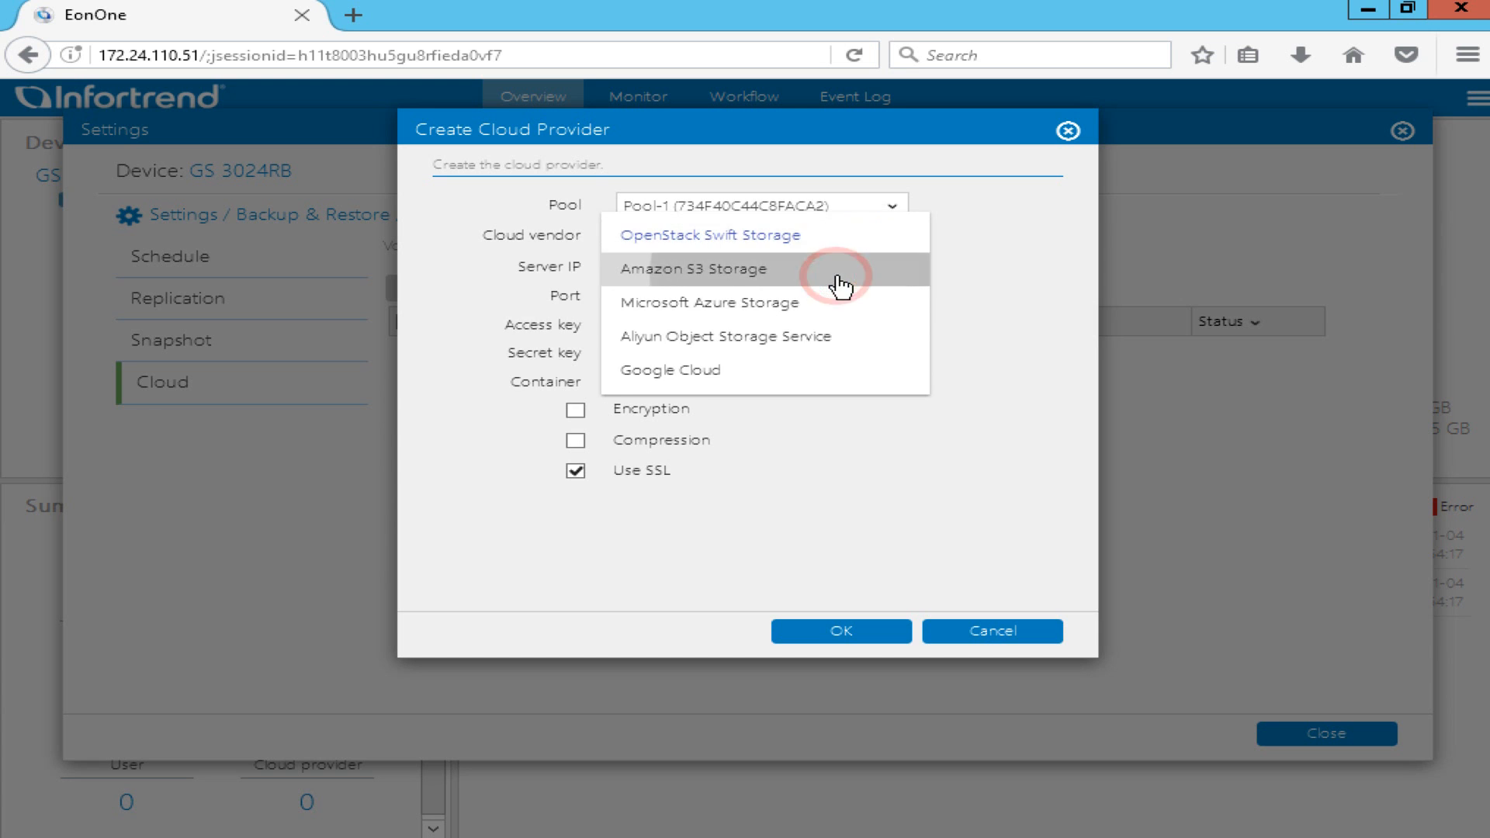
Paste the access key and secret key from the saved keys file into the form.
left_click(838, 276)
key("alt+Tab")
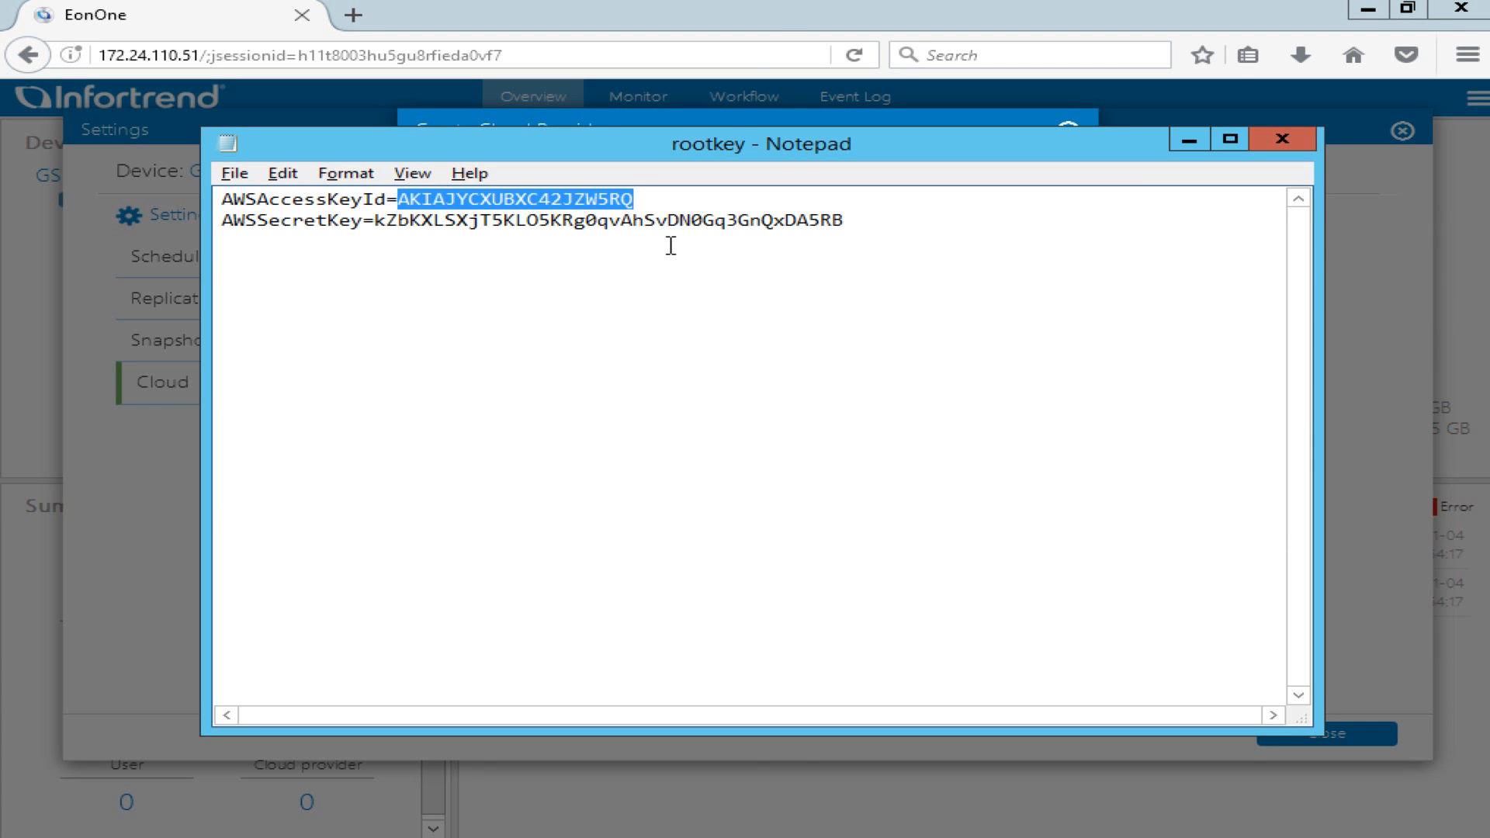
left_click(761, 20)
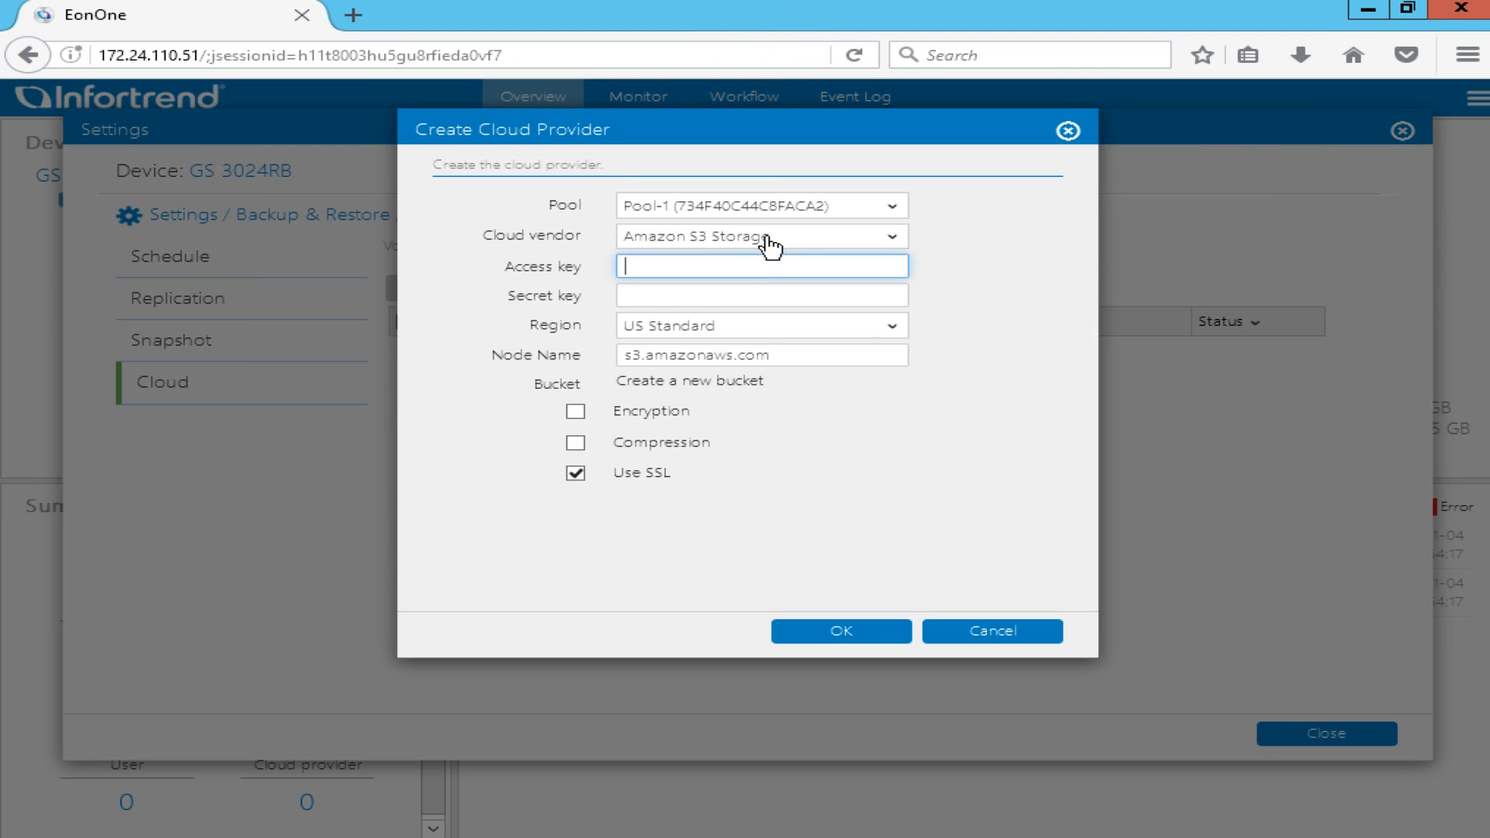
key("ctrl+v")
left_click(743, 823)
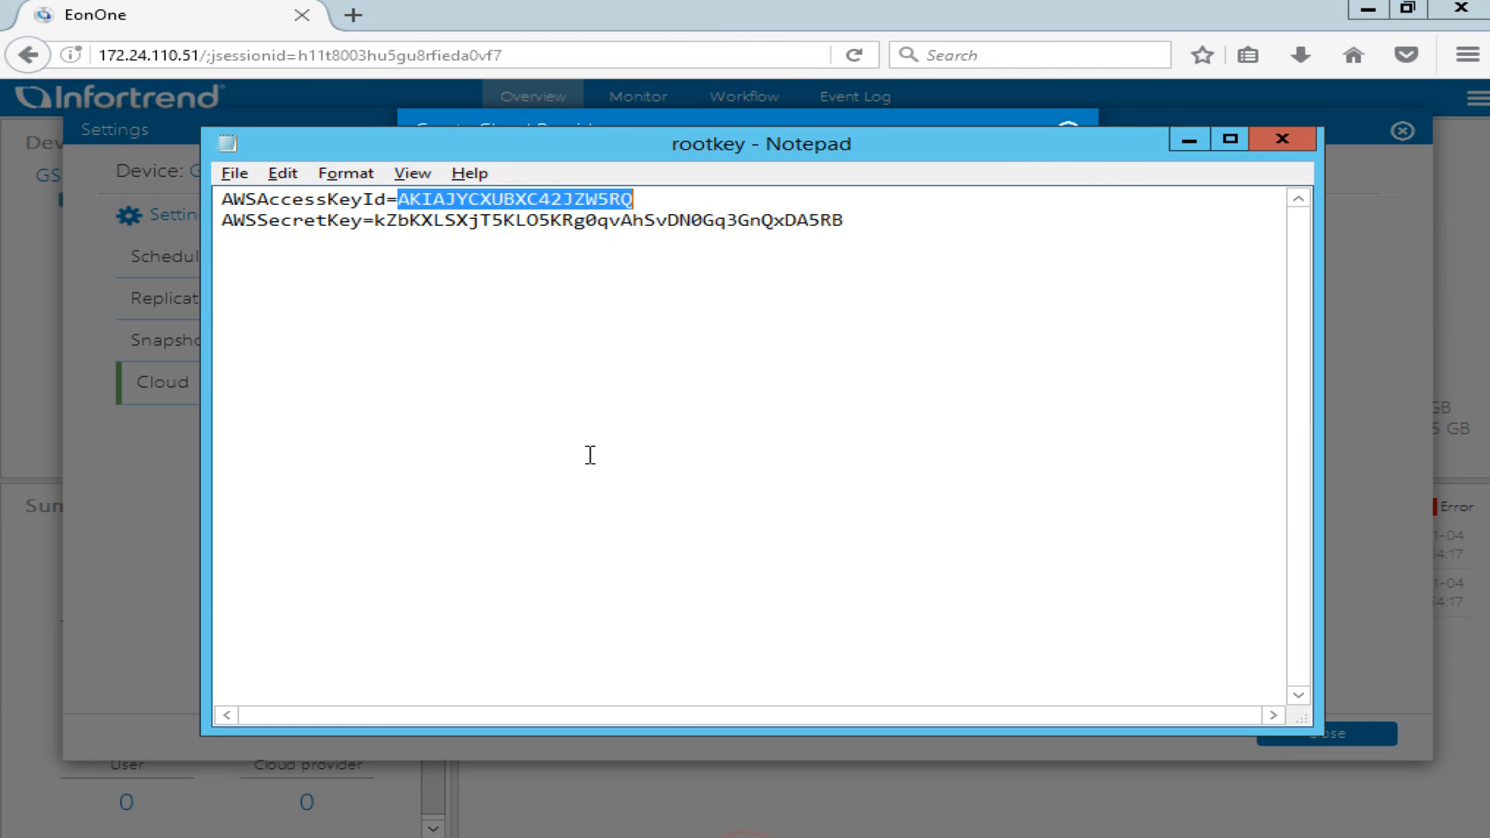
left_click_drag(853, 220, 378, 220)
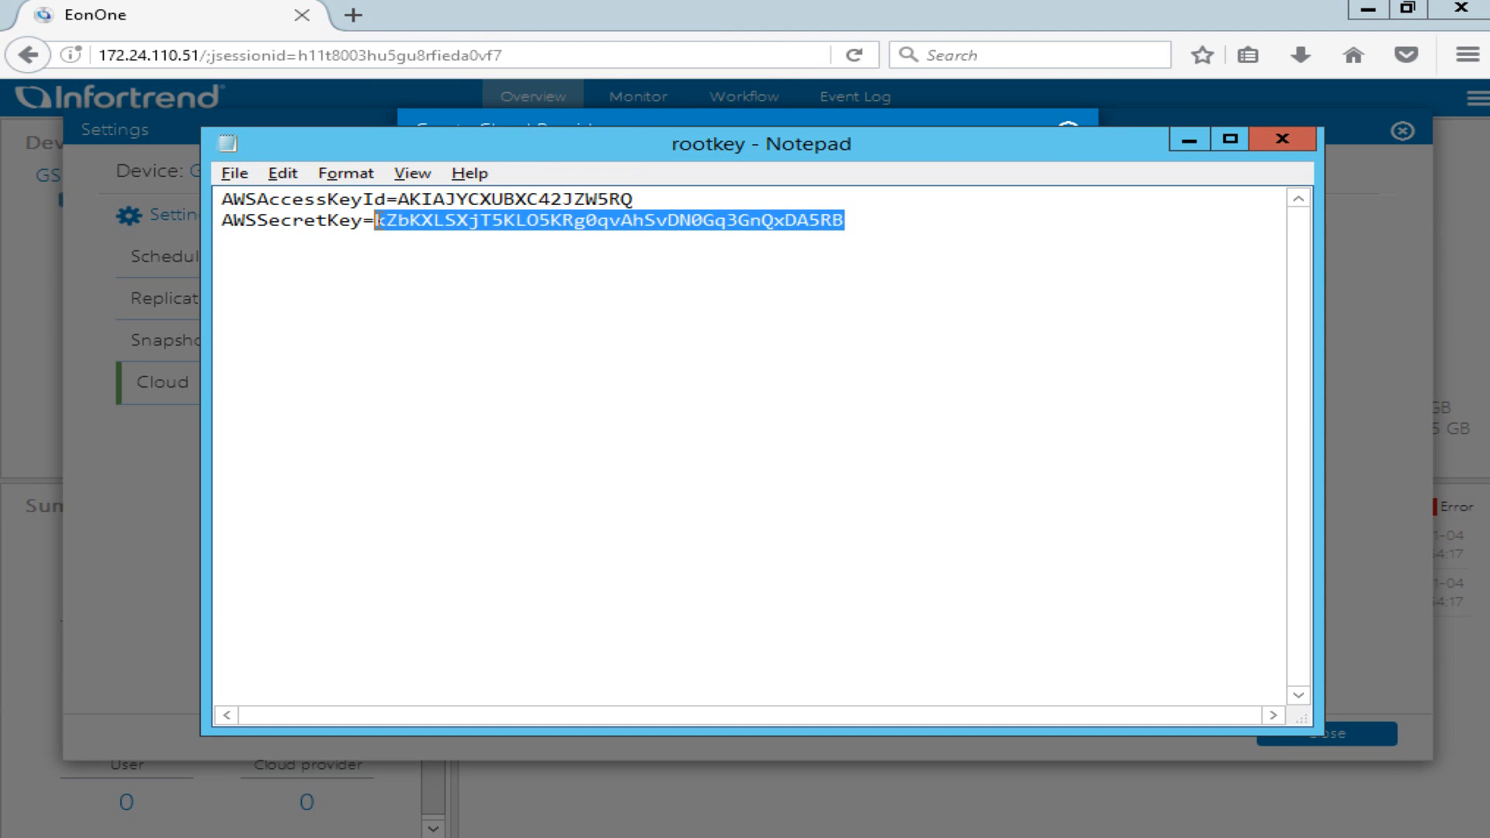
key("ctrl+c")
left_click(655, 32)
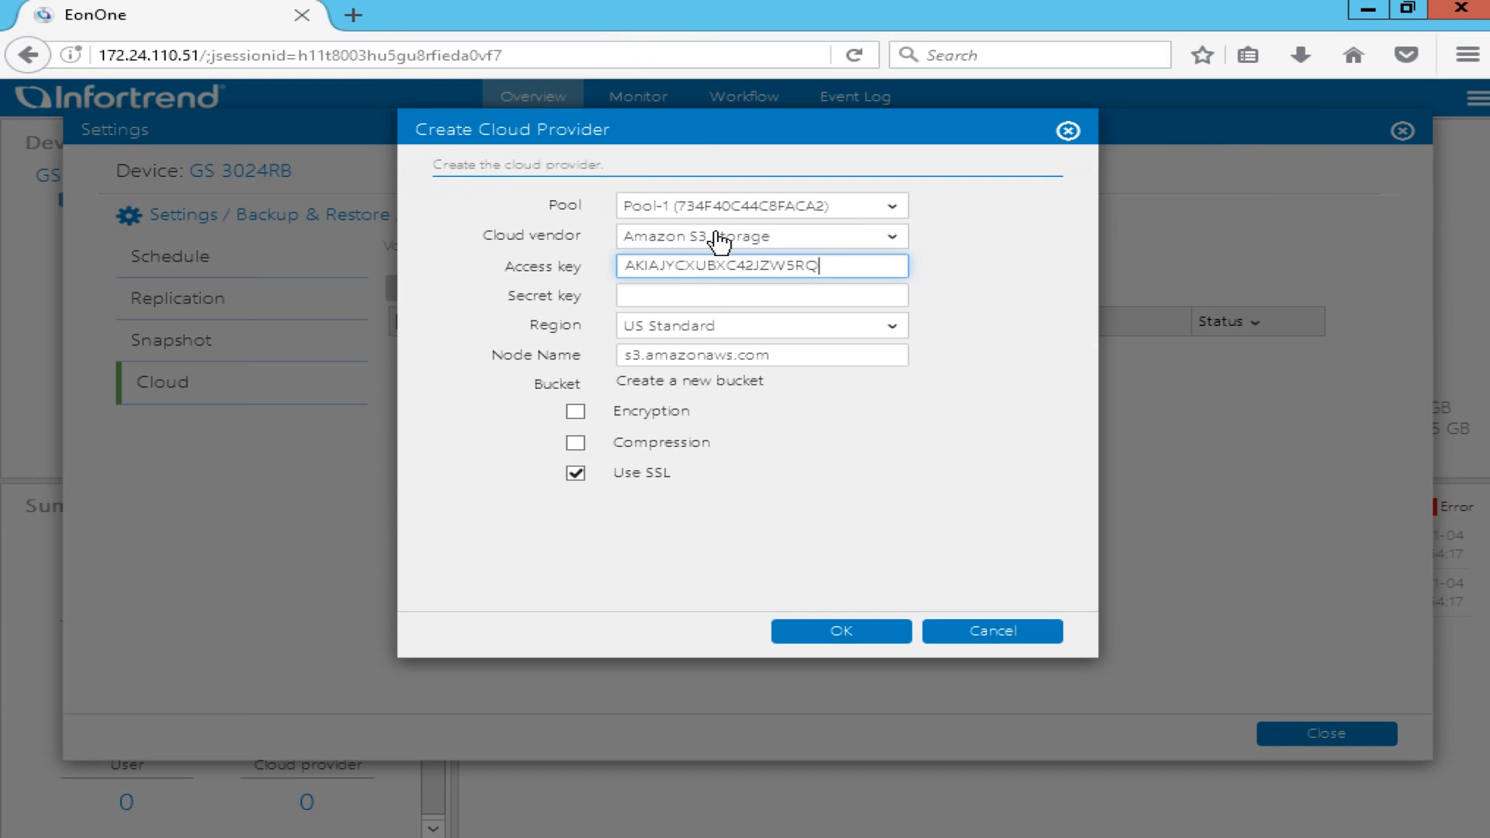
left_click(699, 292)
key("ctrl+v")
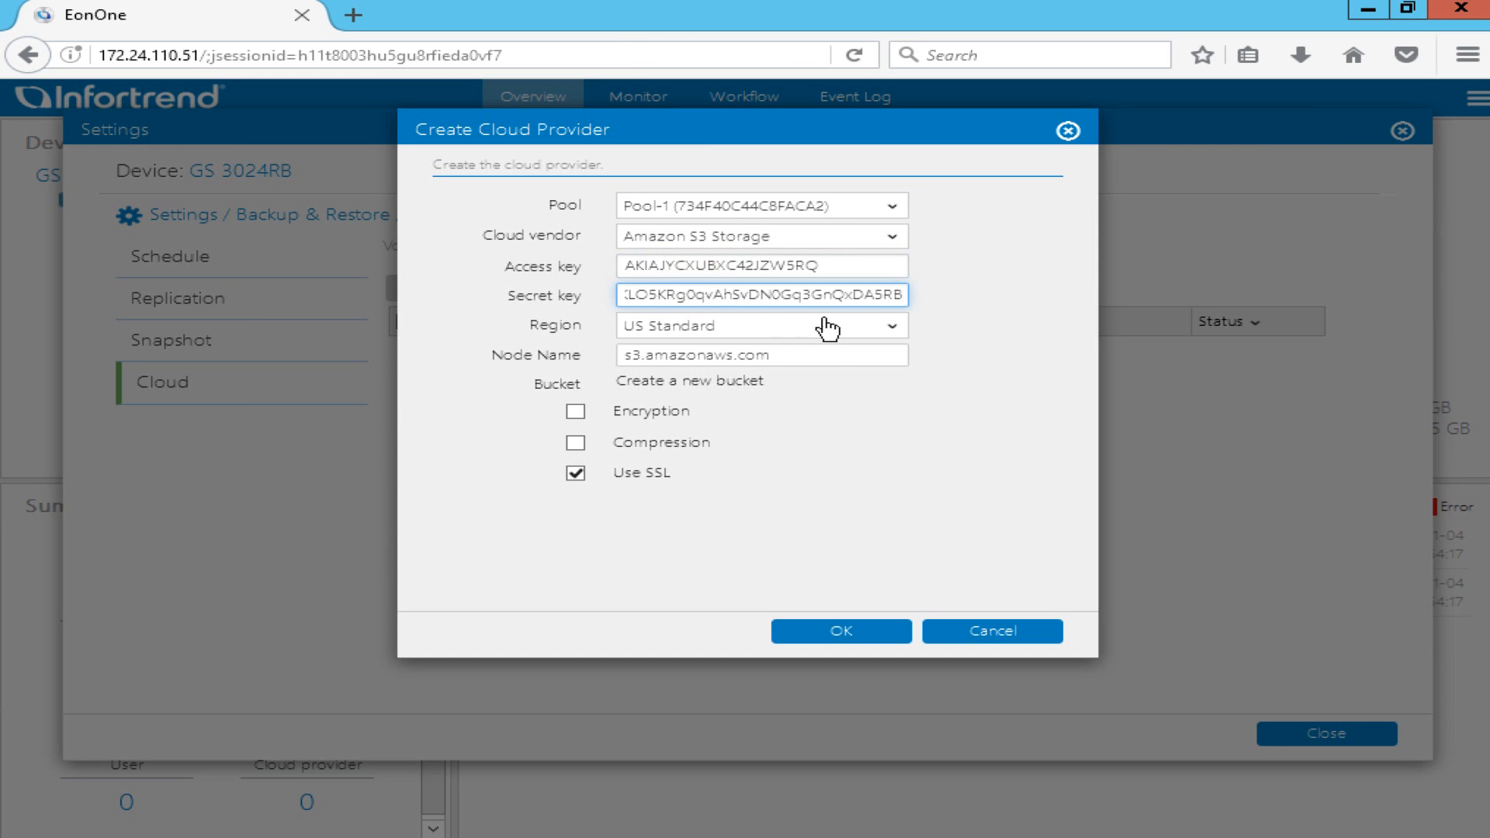
Set the region to Singapore, create the provider, and show the cloud Volume list.
left_click(875, 326)
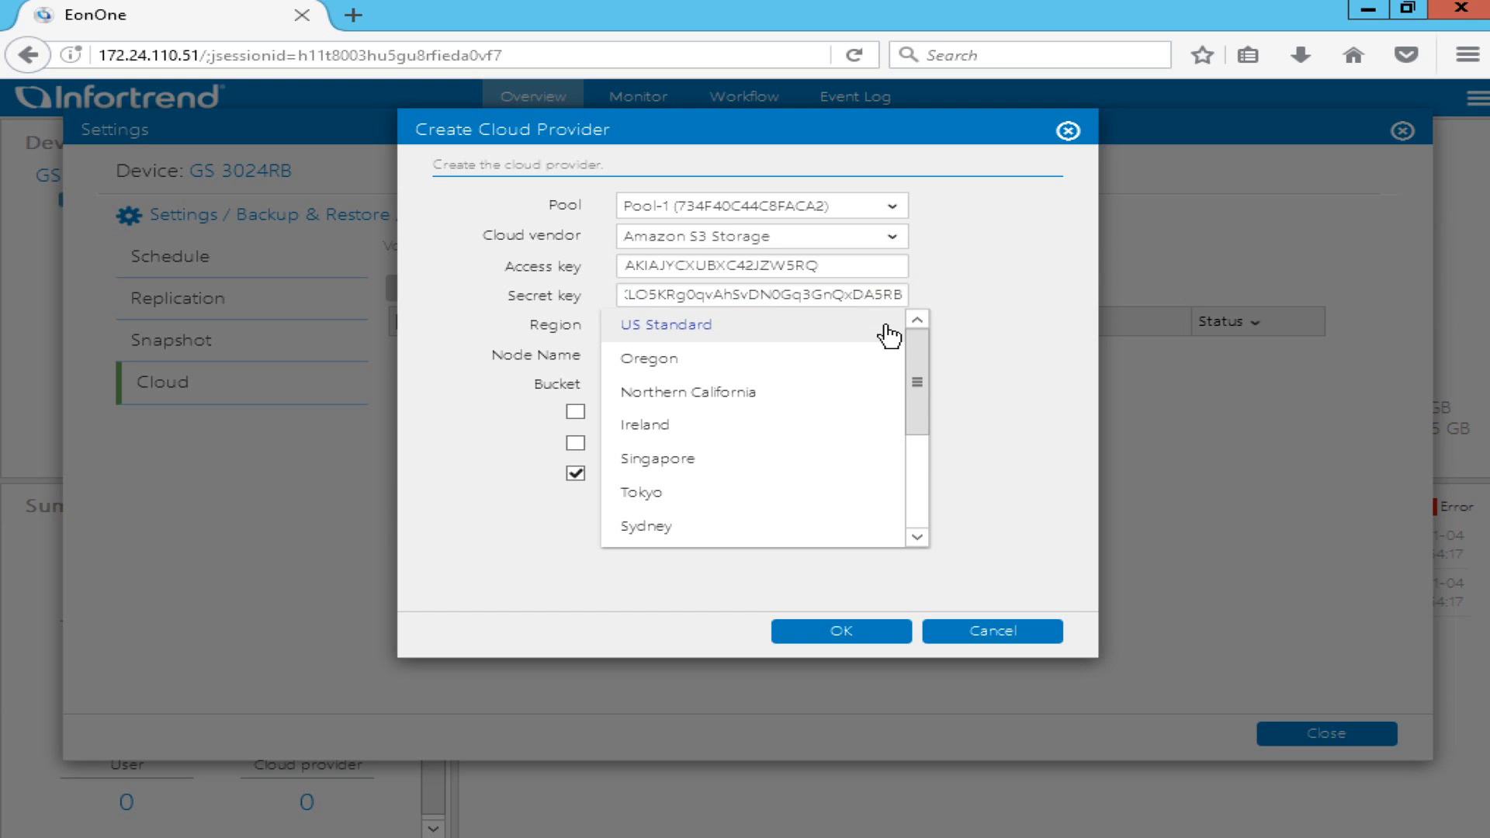
left_click(715, 463)
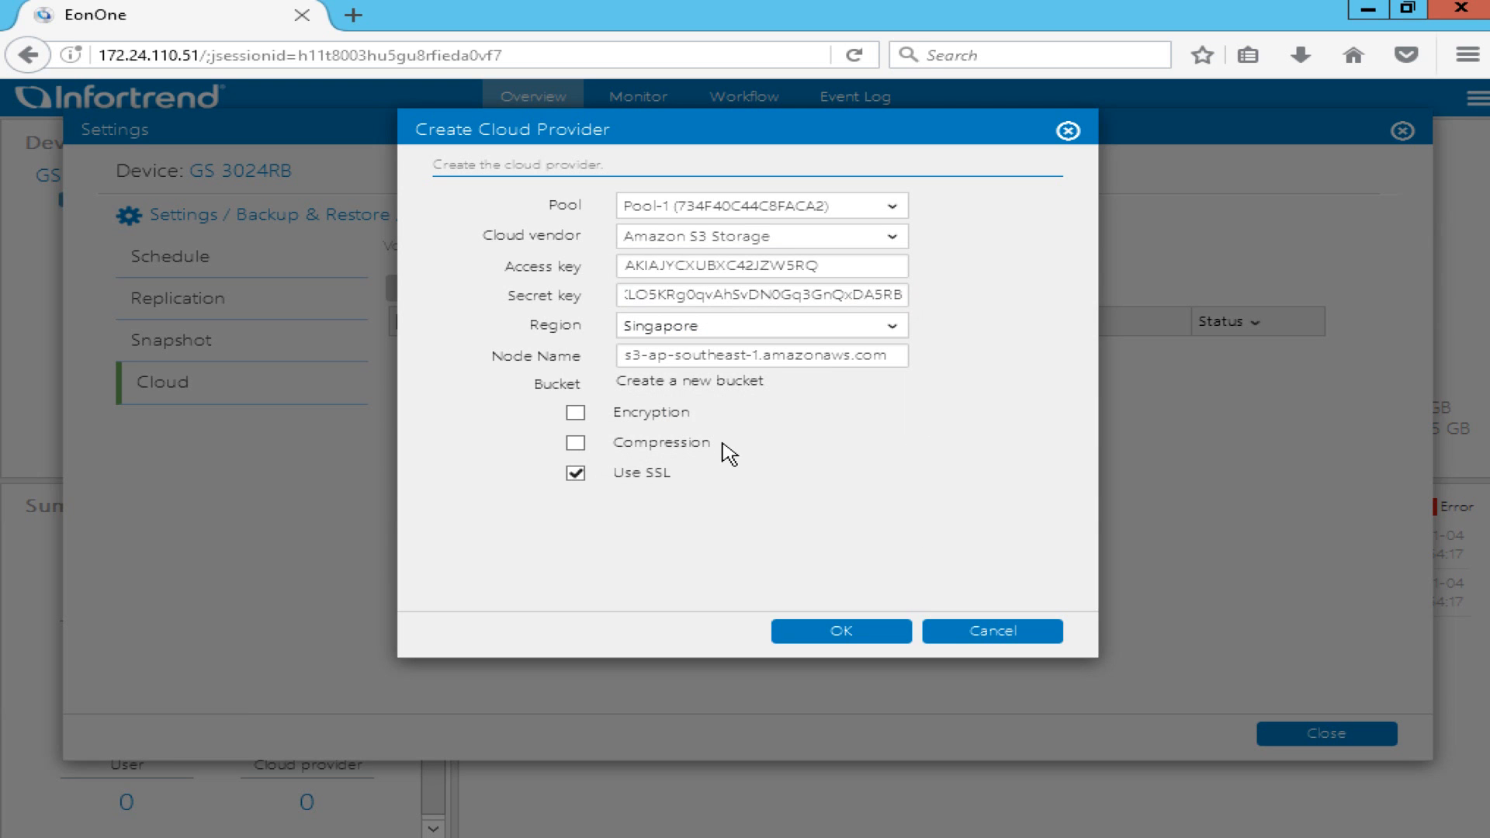
left_click(882, 634)
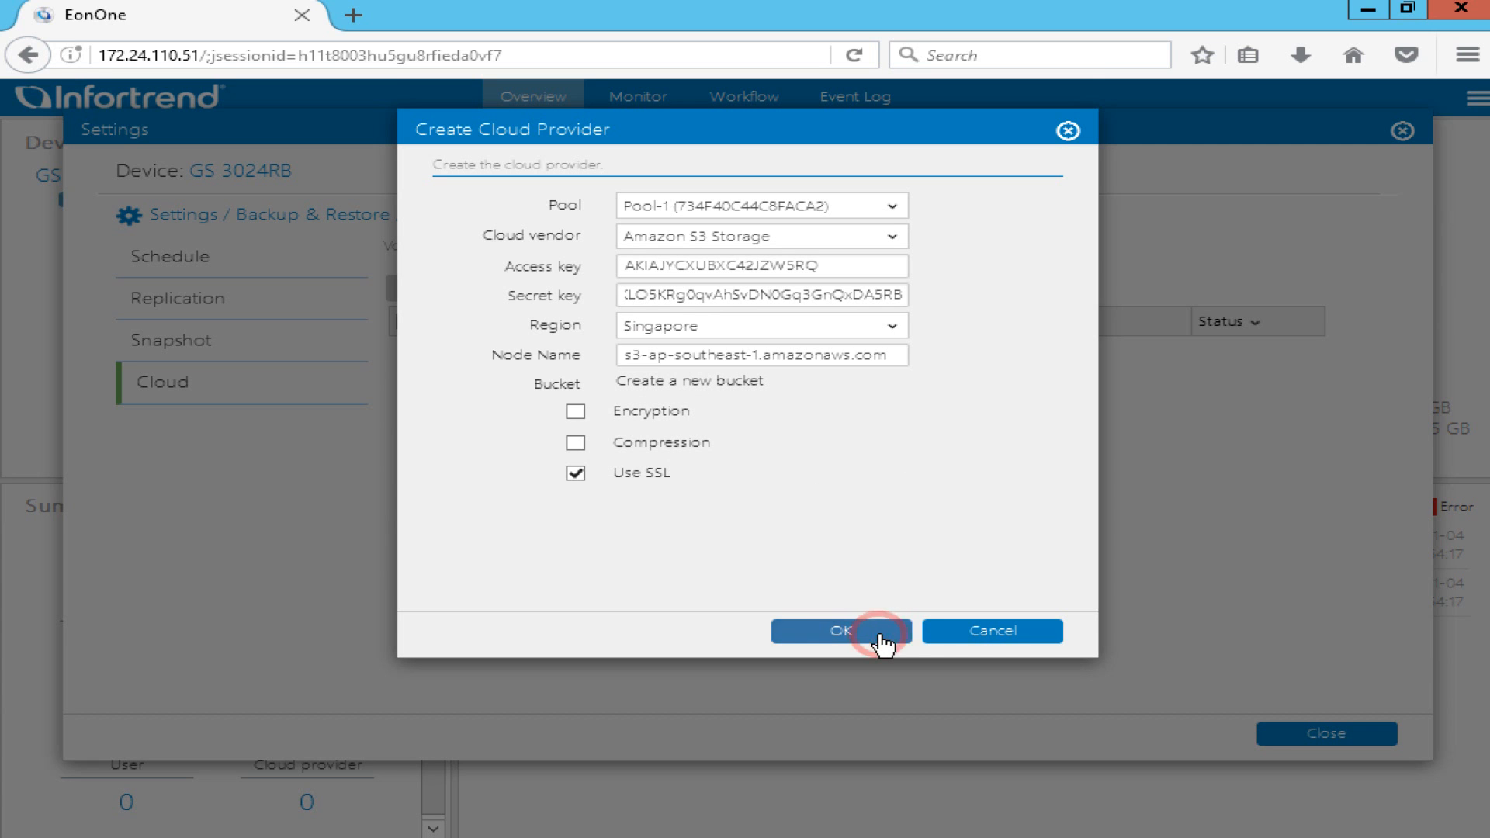
left_click(905, 402)
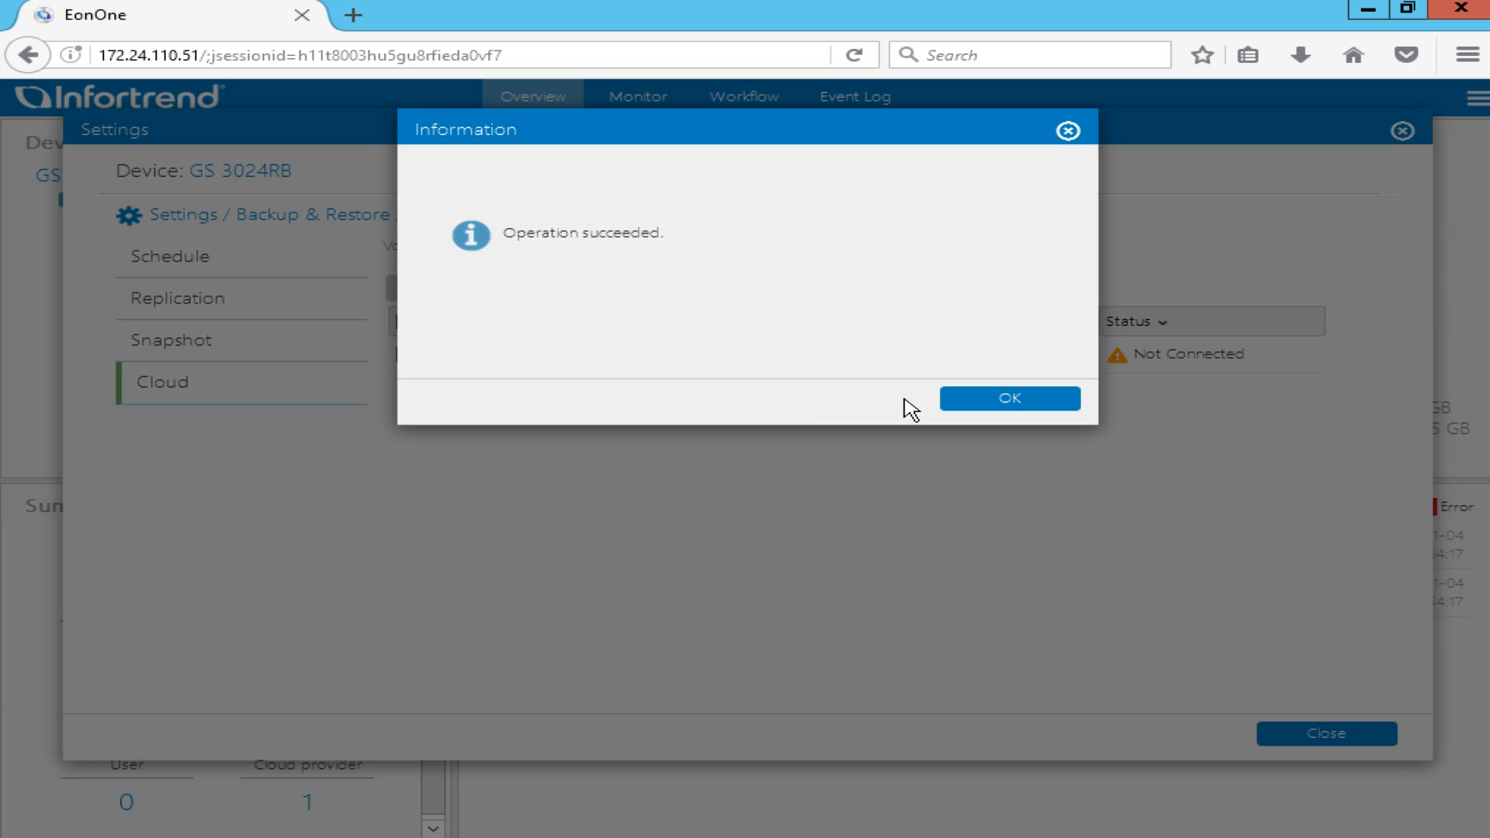
left_click(1037, 399)
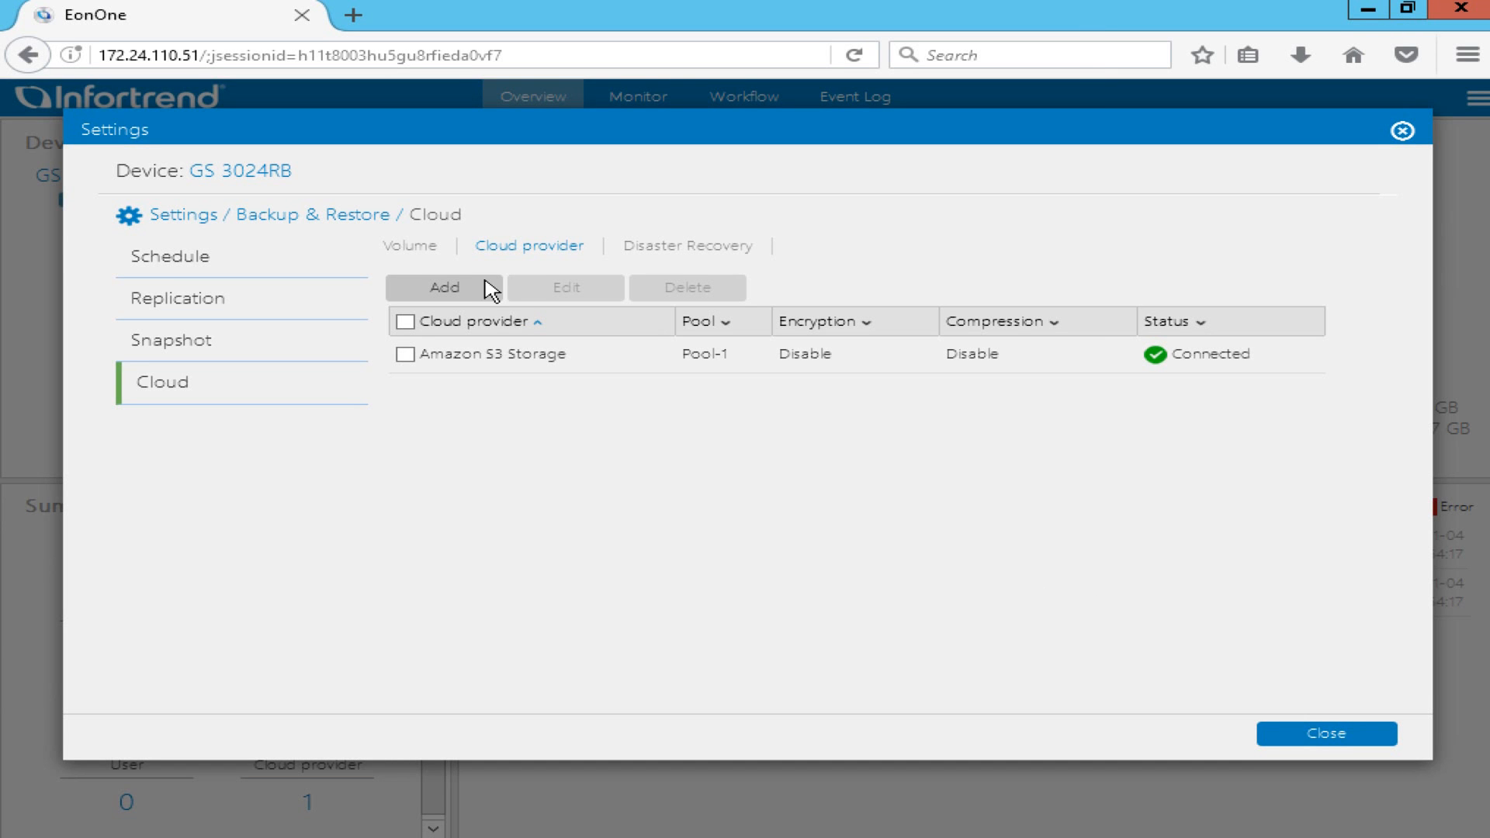
left_click(426, 252)
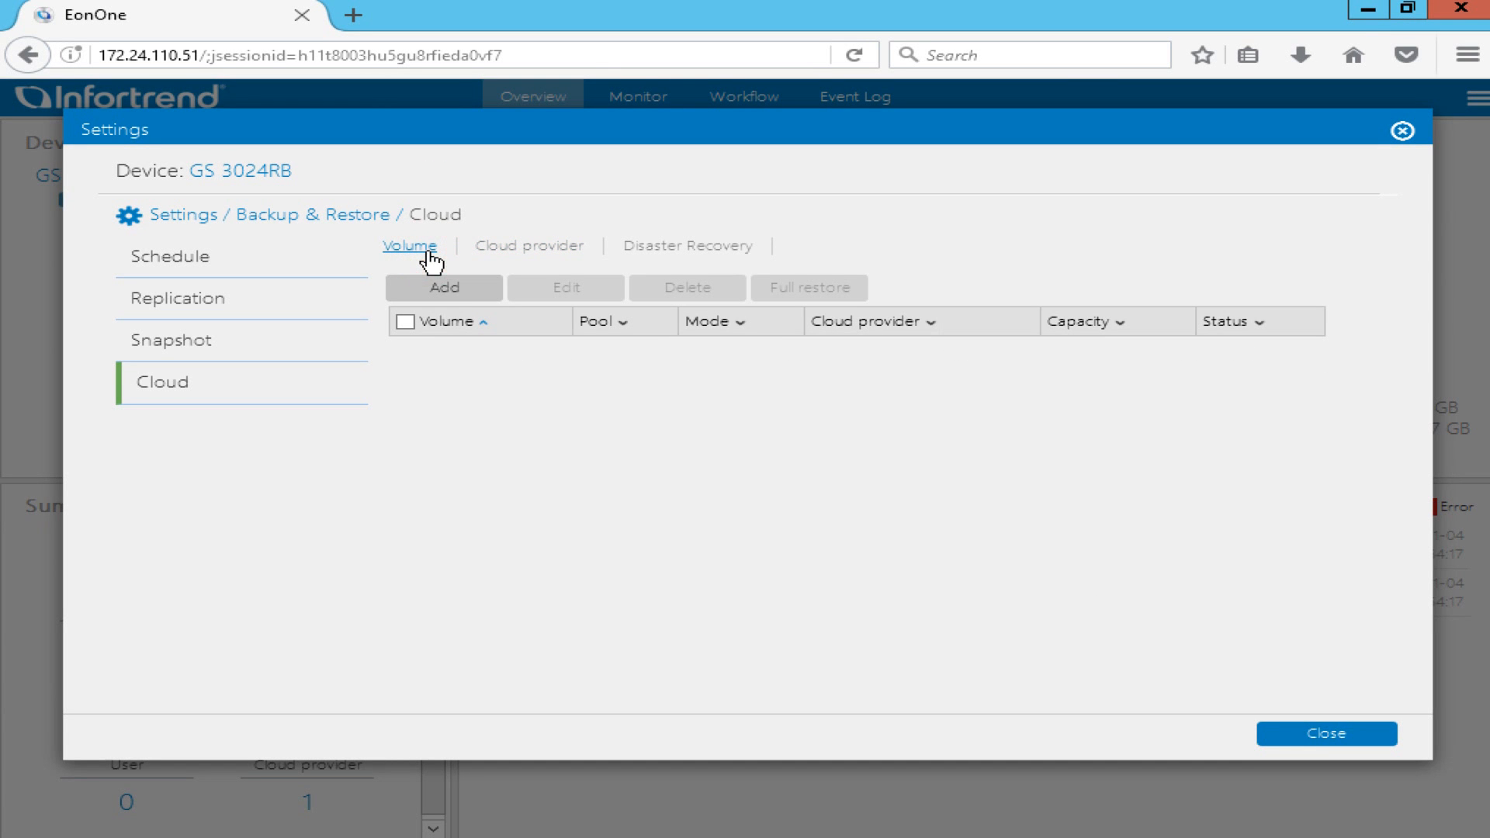
Add a fully cached 100 GB cloud volume, flush period Continue, with host LUN mapping.
left_click(481, 290)
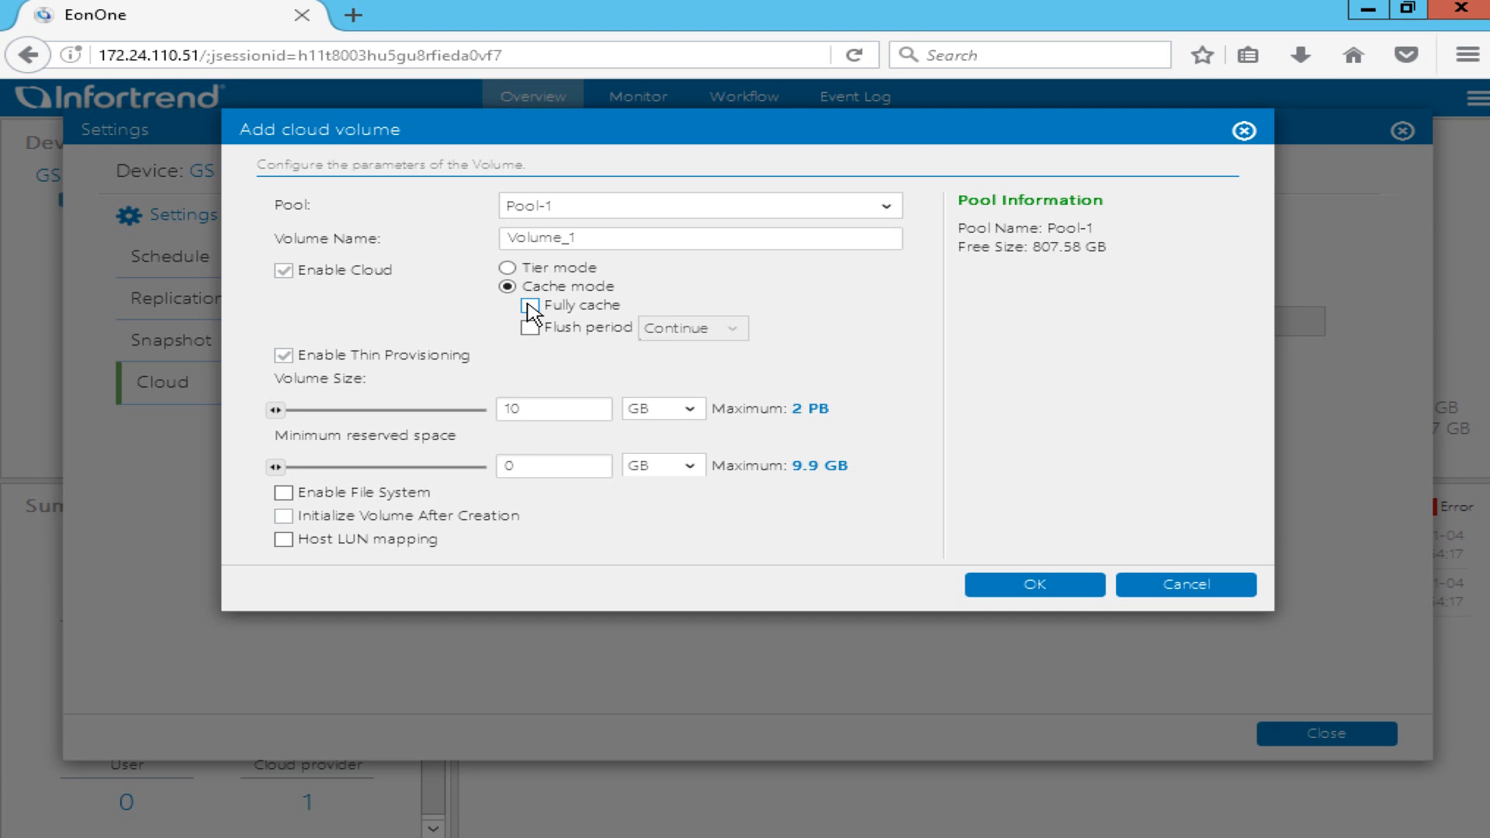
left_click(528, 303)
left_click(530, 328)
left_click(722, 330)
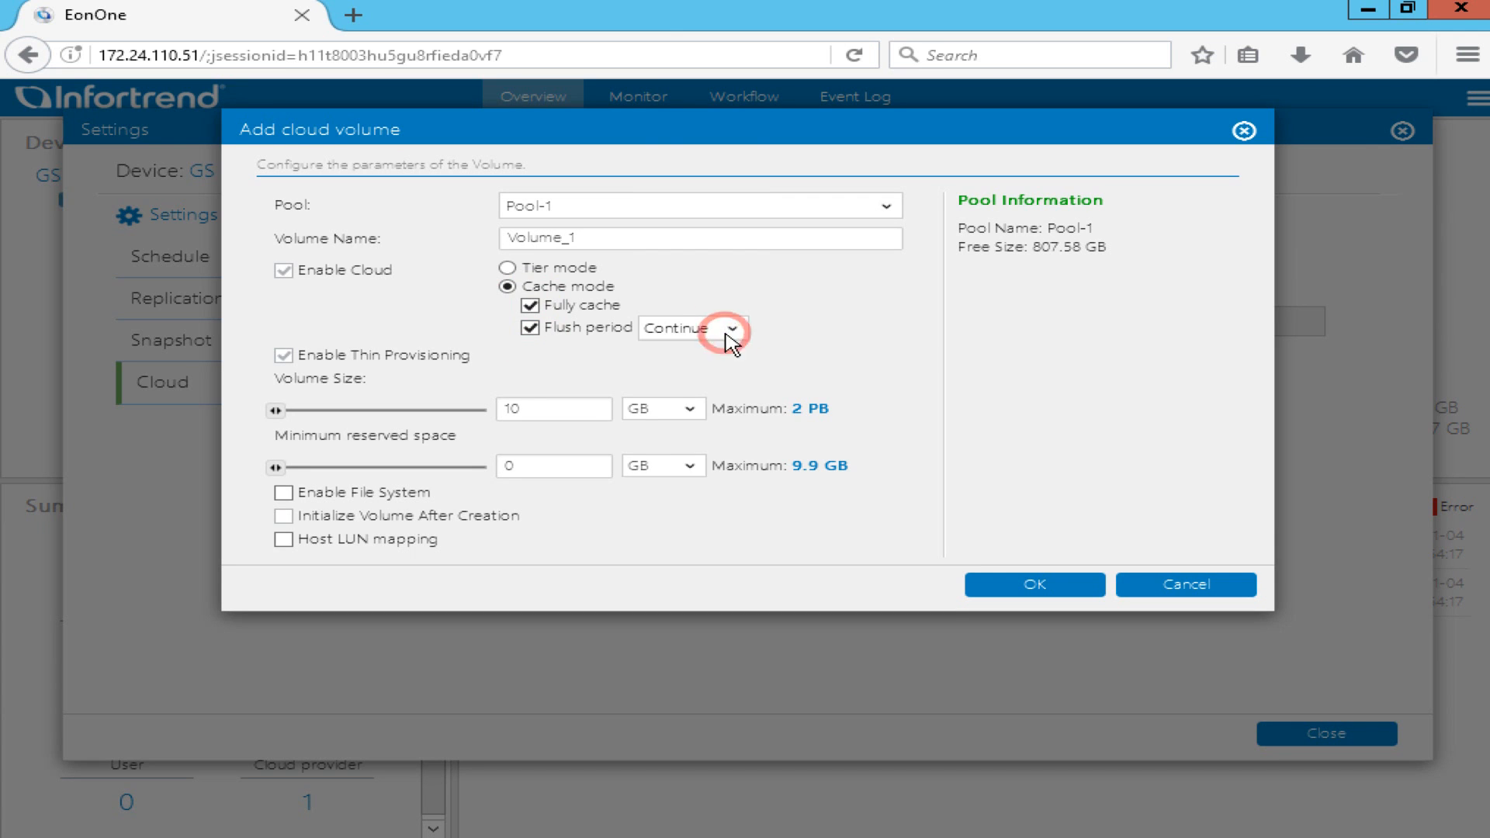
left_click(725, 330)
double_click(551, 409)
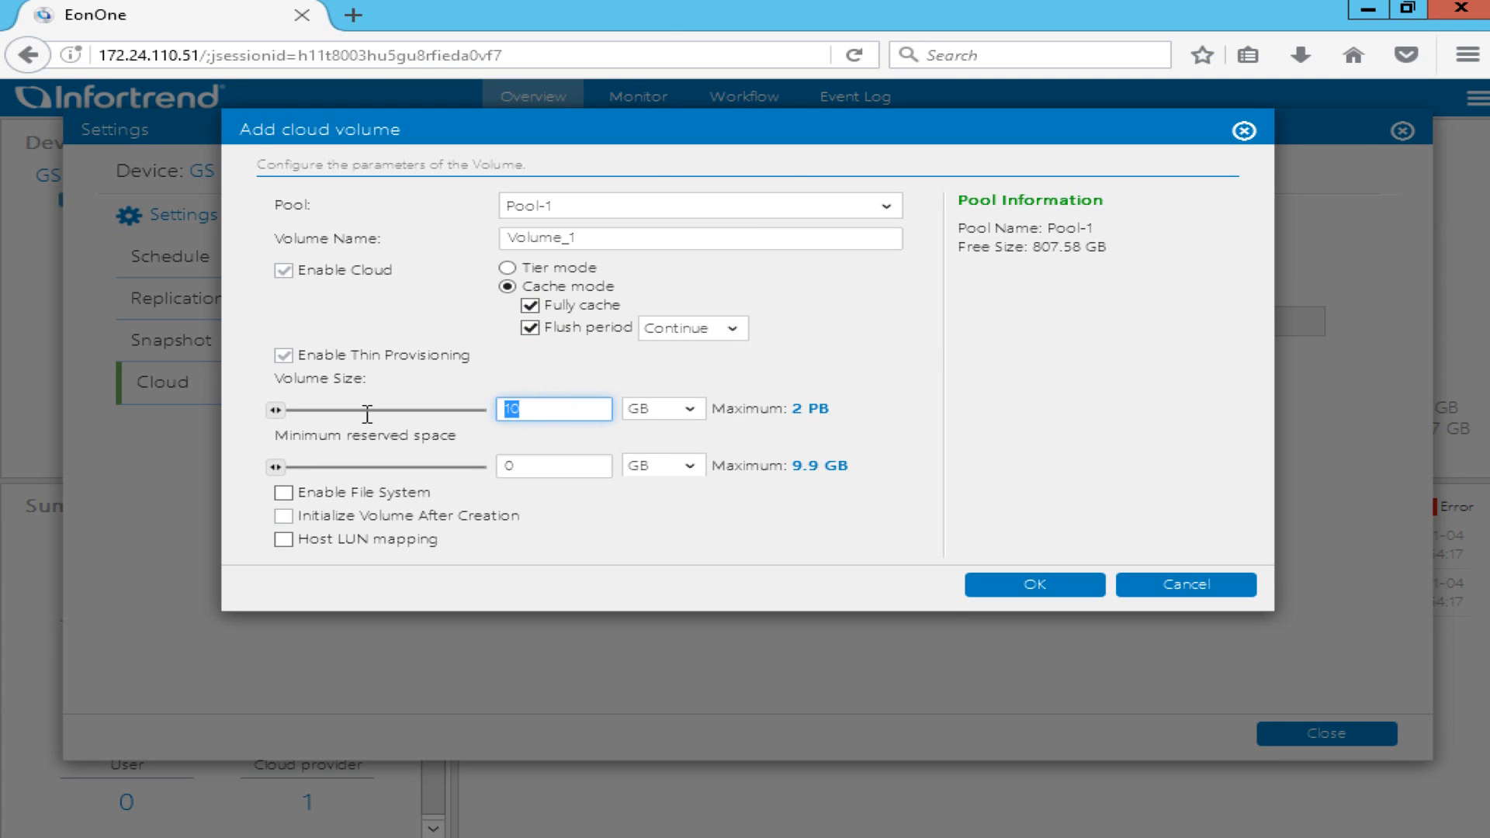
type("100")
left_click(285, 543)
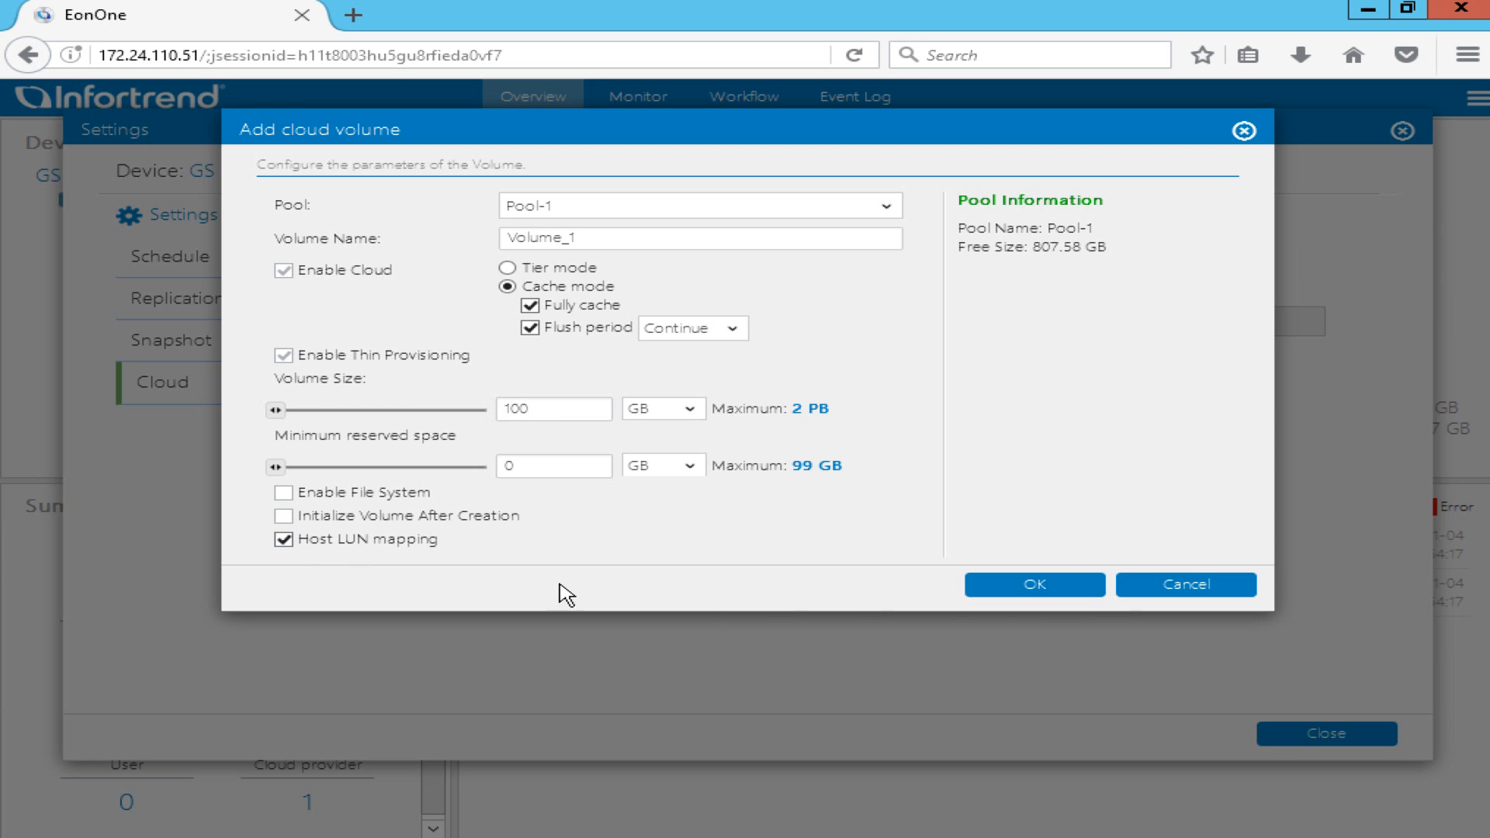
left_click(1097, 579)
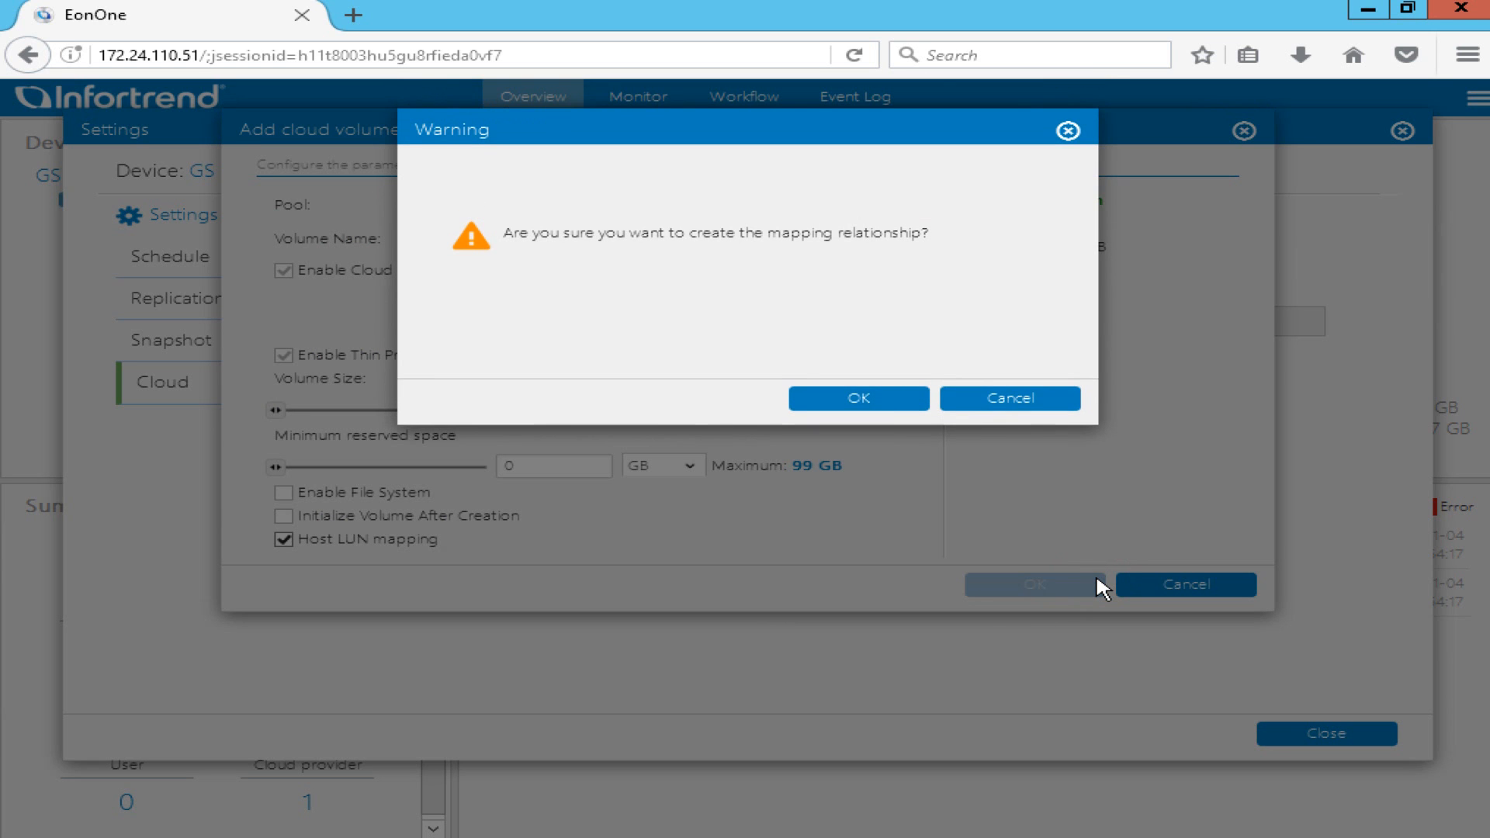
left_click(883, 404)
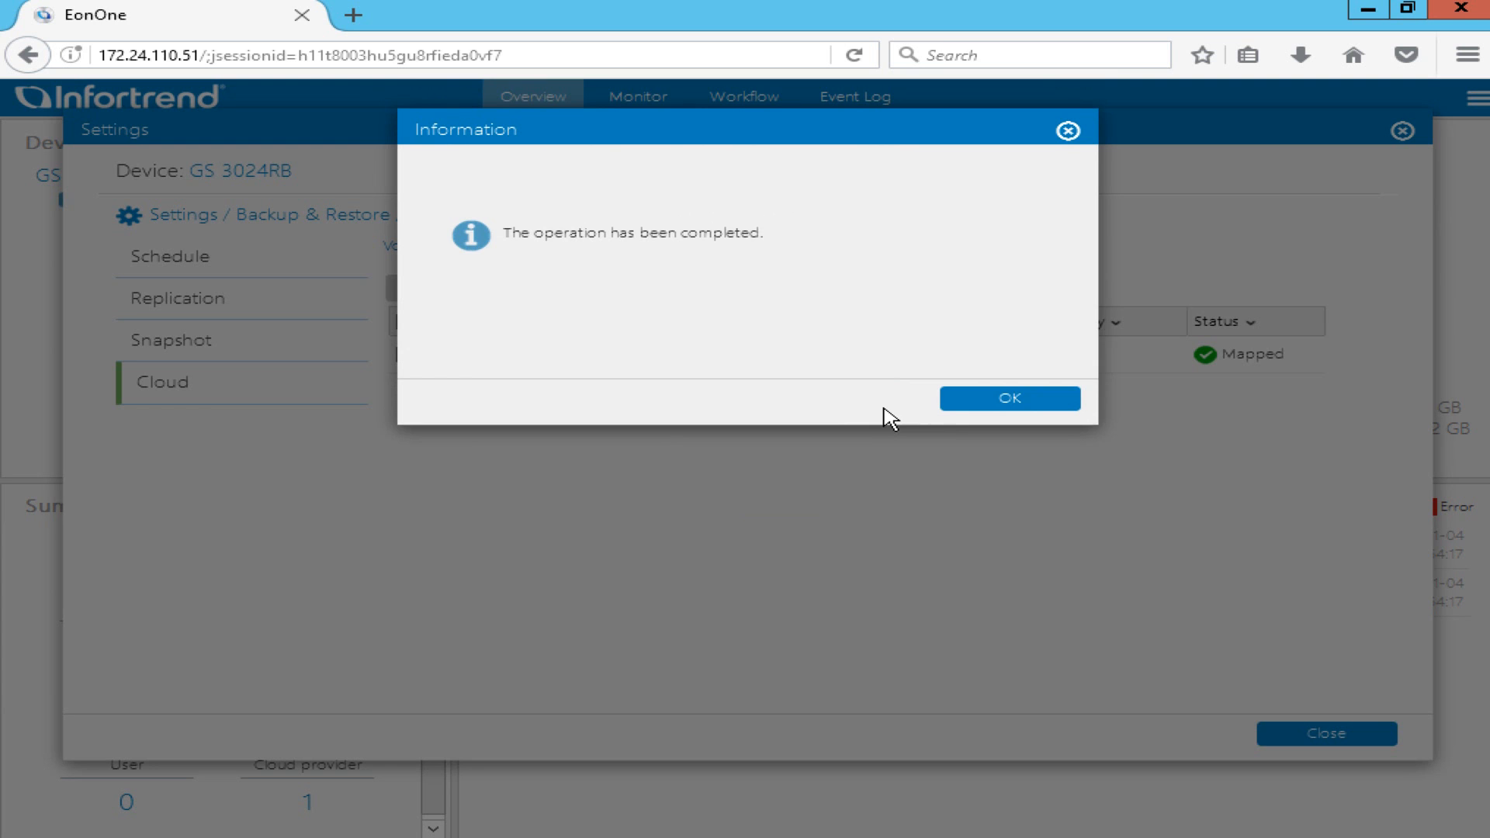
left_click(1027, 400)
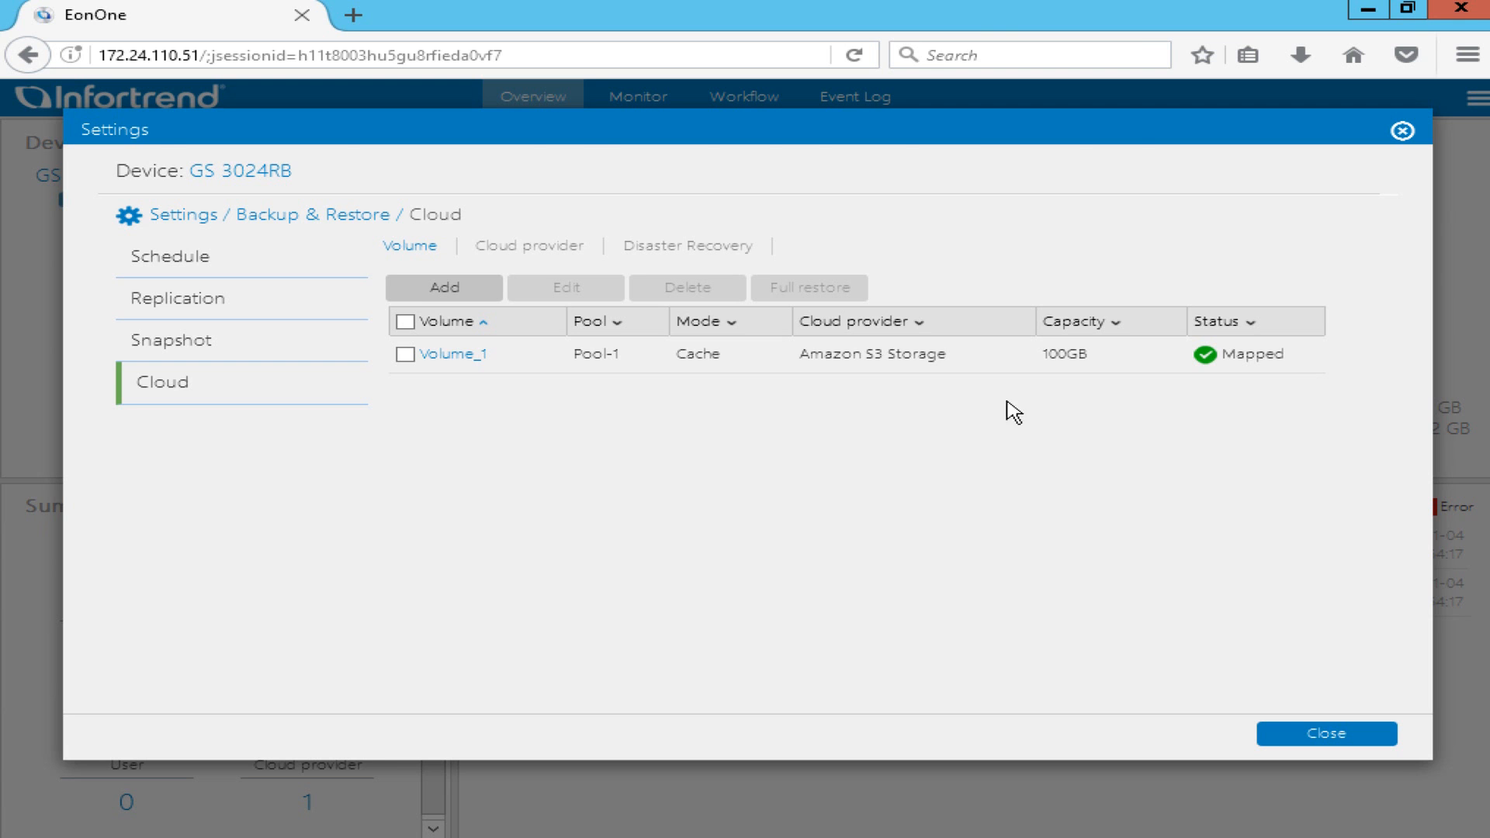
Bring the new 100 GB Disk 1 online in Disk Management.
left_click(272, 836)
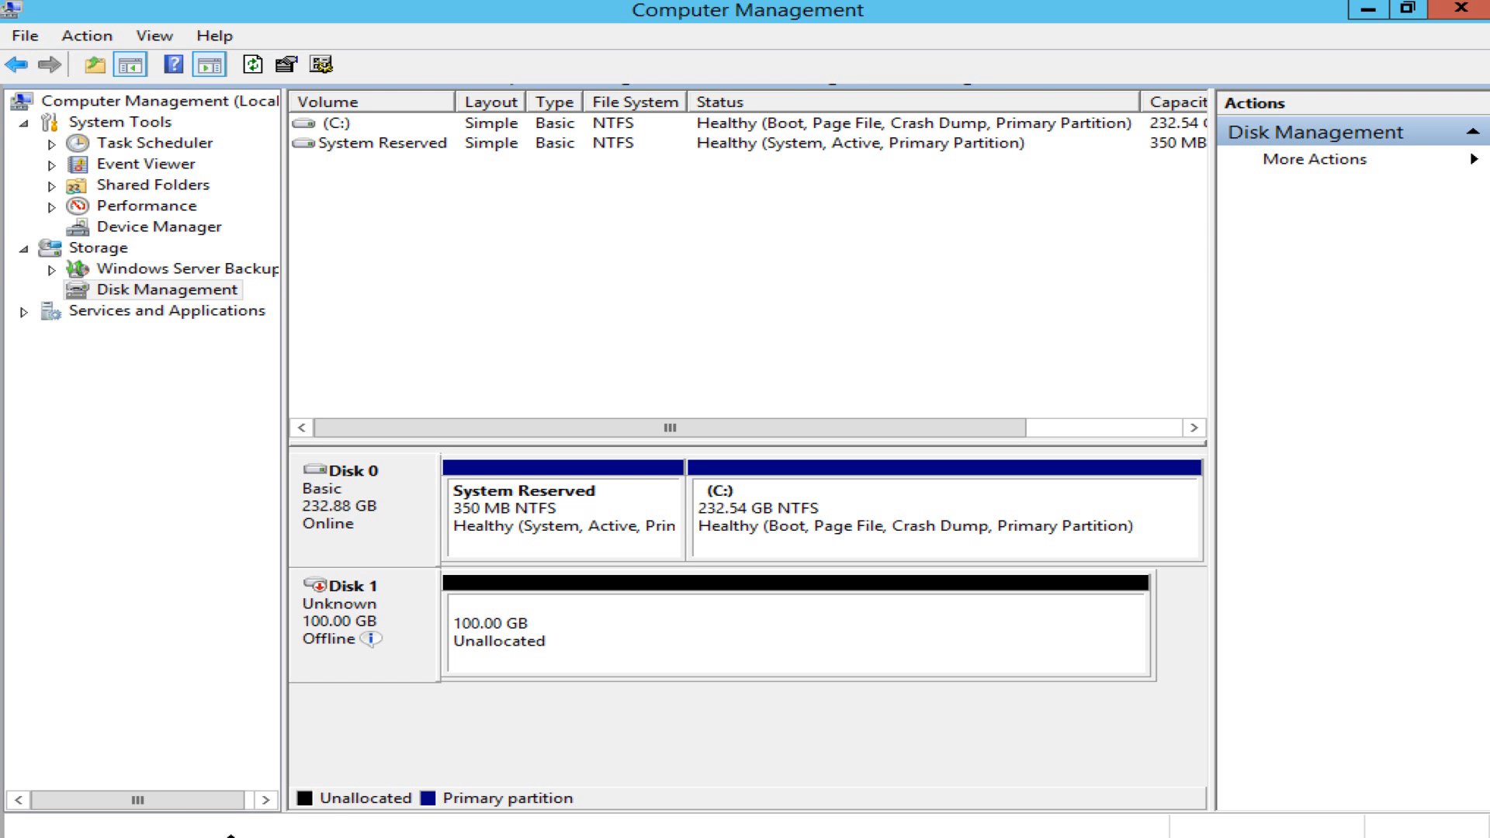
right_click(426, 658)
left_click(486, 667)
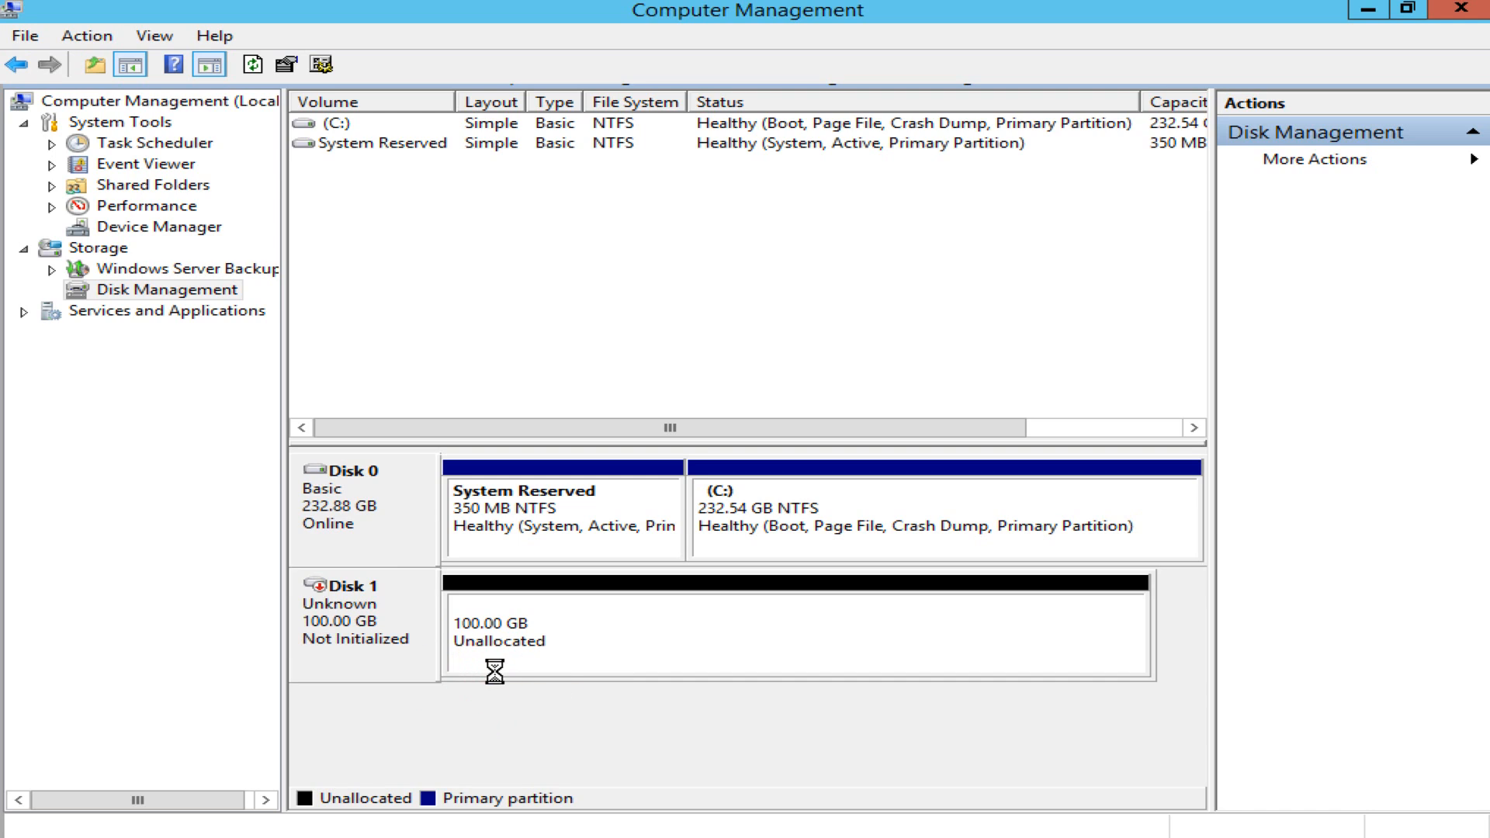